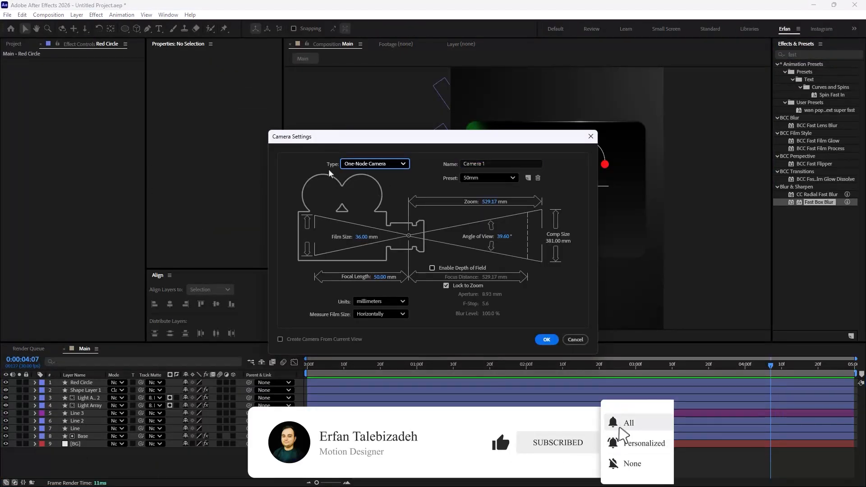
Step: Create a one-node camera layer using the 50mm preset
left_click(375, 164)
left_click(393, 179)
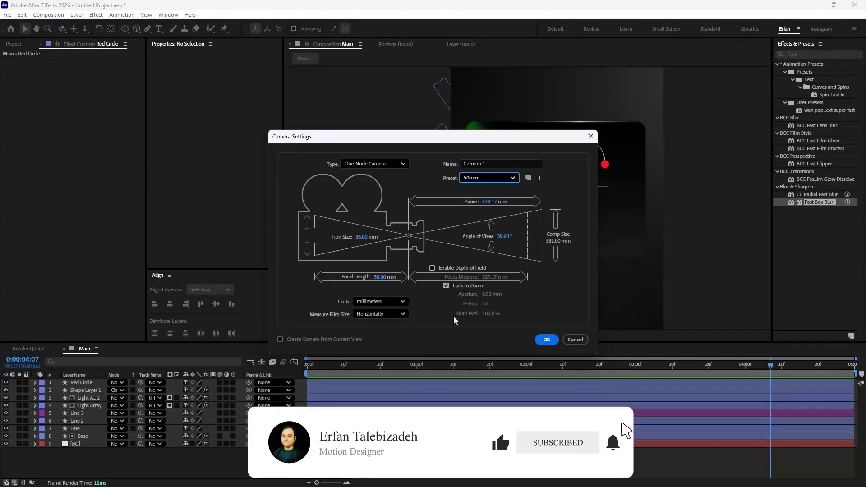
left_click(546, 339)
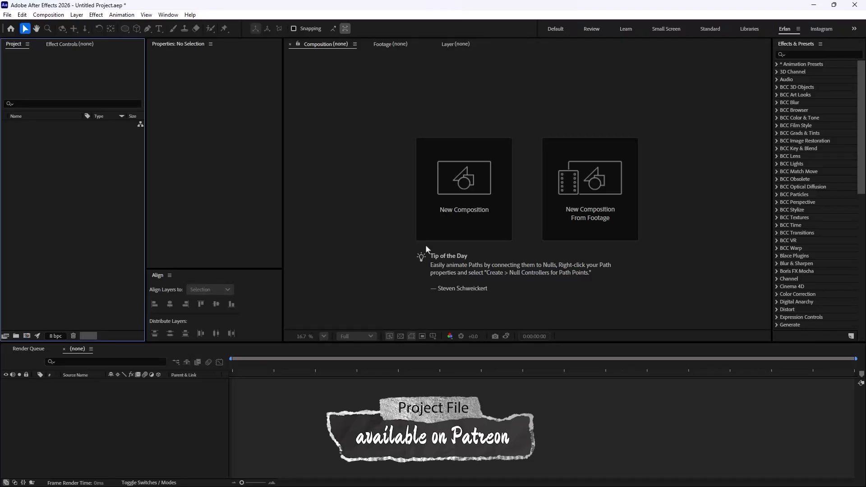
Step: Create a new composition named Main with a 0:00:05:00 duration using the 1080x1920 30 fps portrait preset
left_click(384, 232)
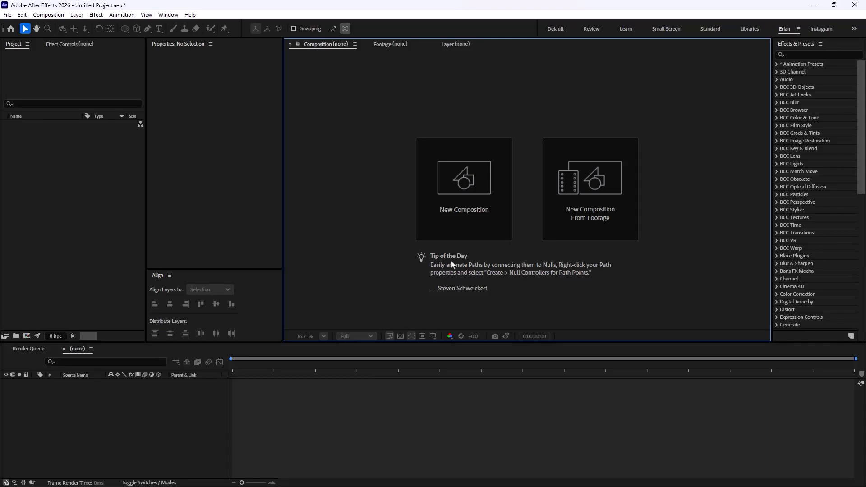
left_click(487, 197)
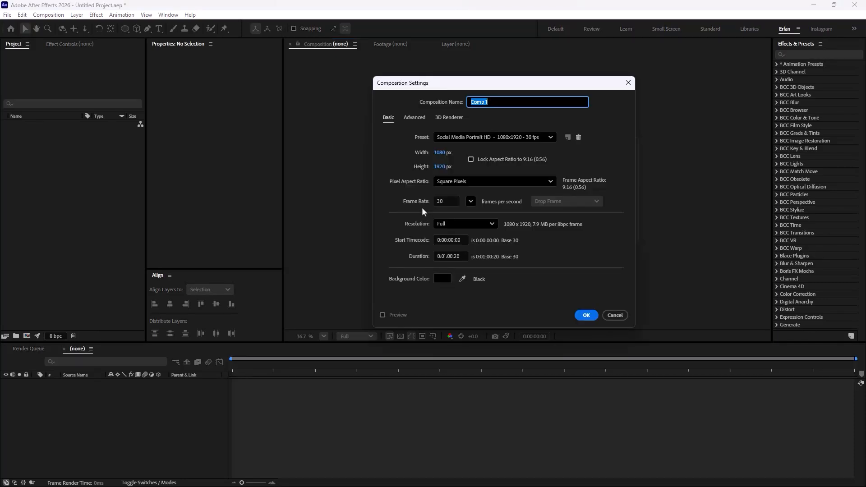
type("Main")
left_click(446, 256)
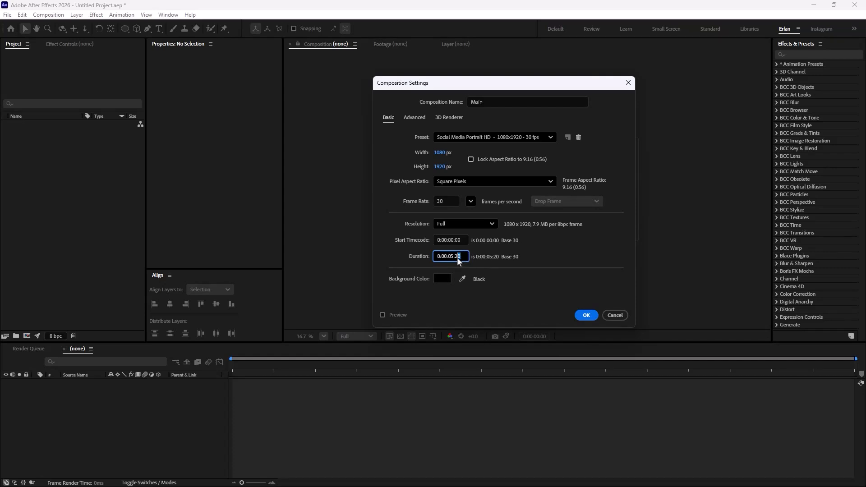
type("00")
left_click(586, 314)
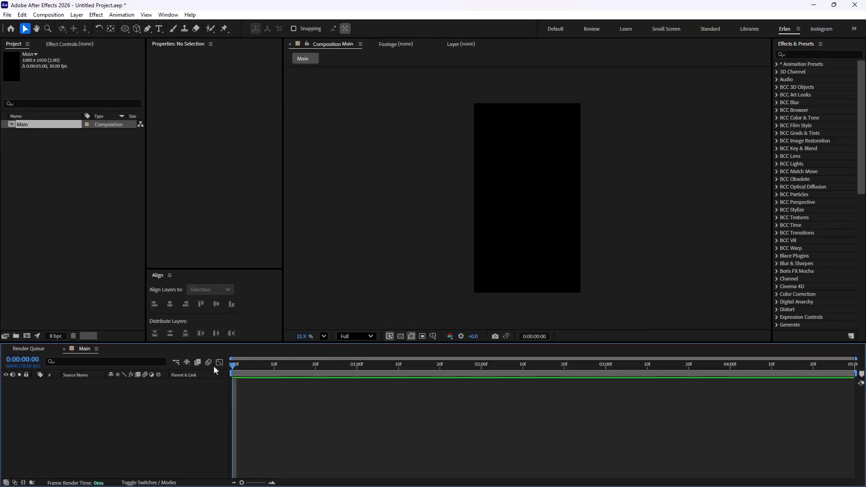
Step: Add a new solid layer named BG to the Main composition
right_click(145, 407)
mouse_move(253, 290)
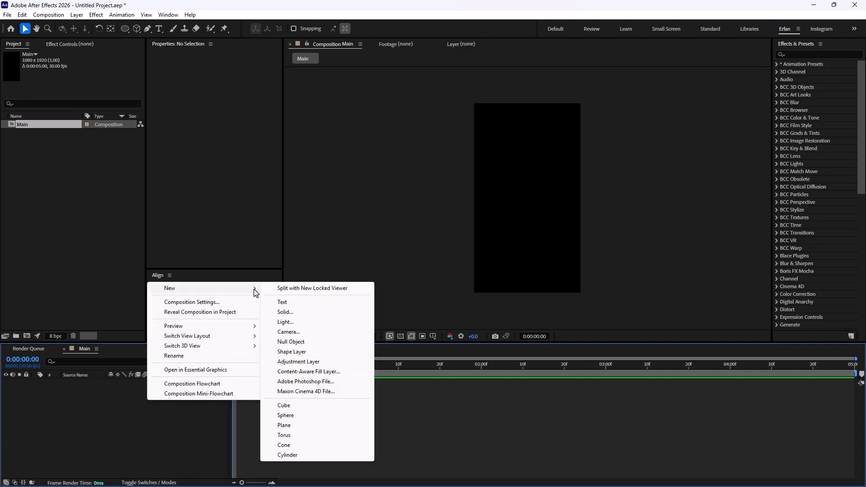
left_click(297, 311)
type("B")
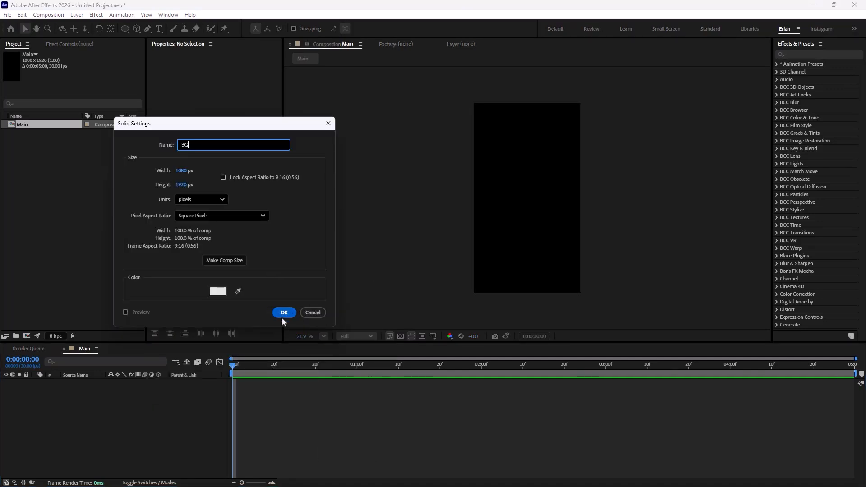
type("G")
left_click(276, 313)
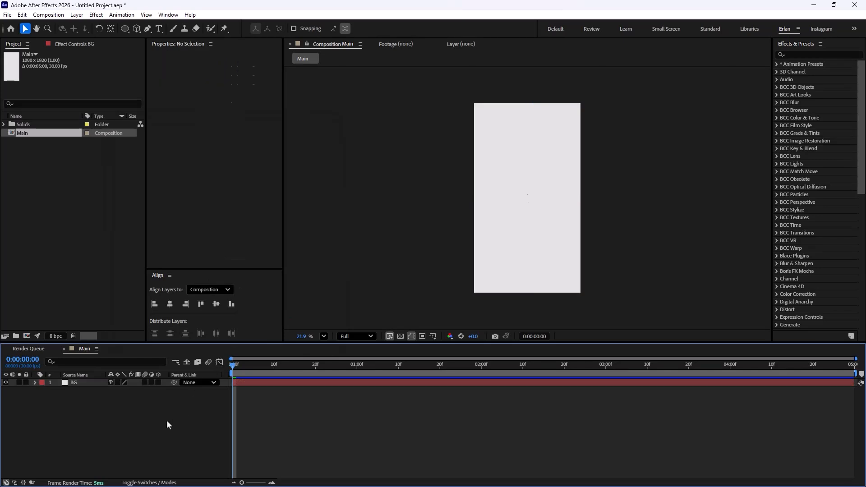
Step: Search the effects for 4-Color Gradient and apply it to the BG layer
left_click(800, 54)
type("4")
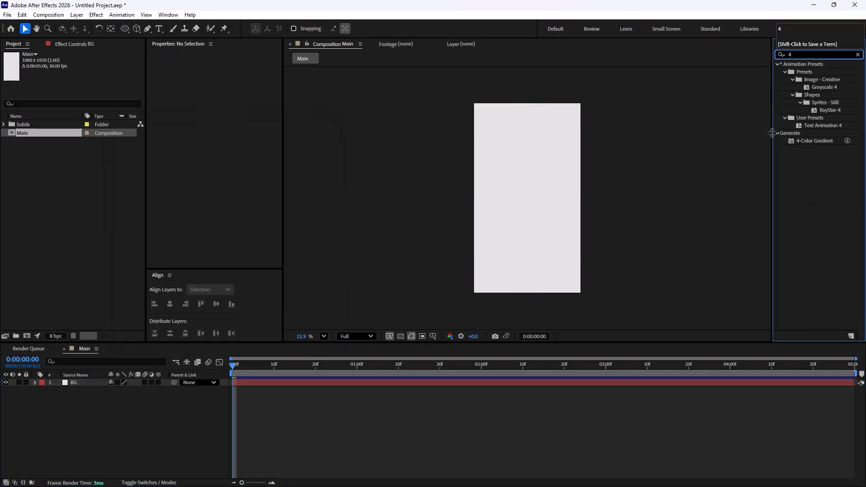
left_click_drag(810, 140, 84, 383)
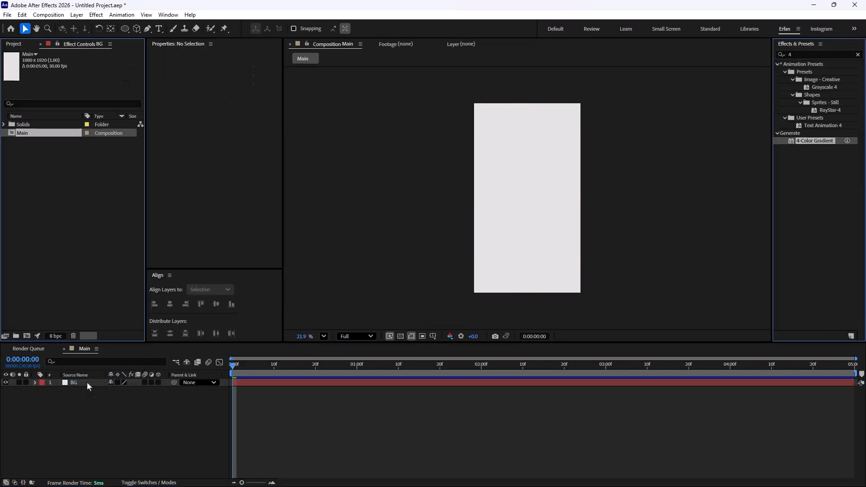
Step: Set the gradient's Color 1 to near black and Color 2 to dark grey #363636
left_click(84, 85)
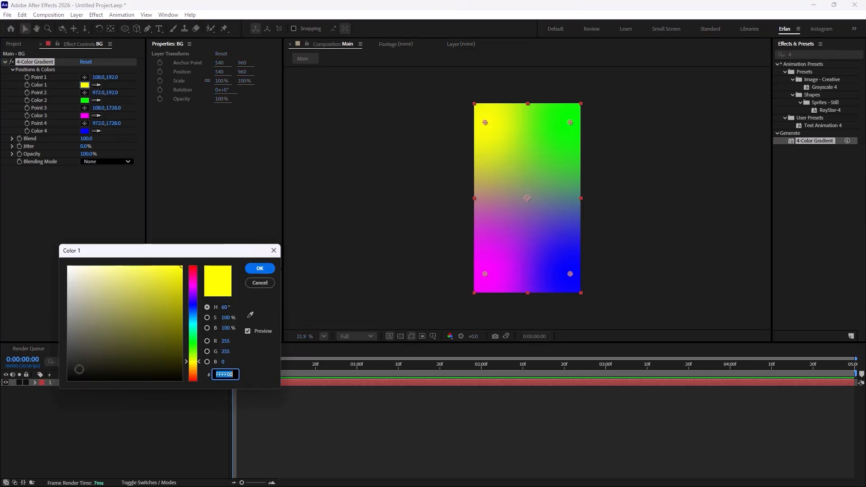
left_click(67, 356)
left_click(260, 268)
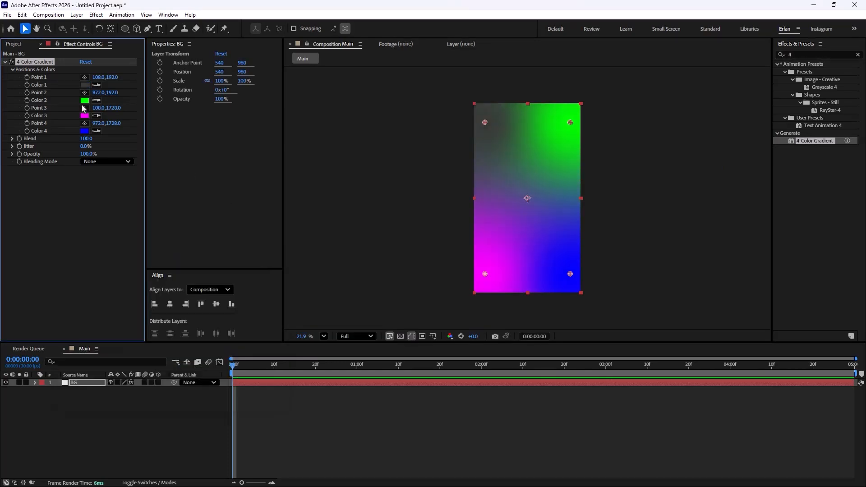
left_click(85, 100)
left_click(74, 357)
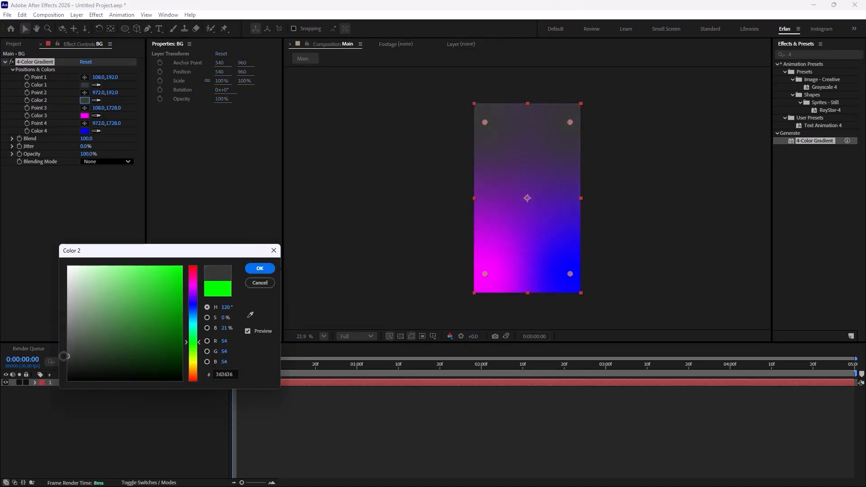
left_click(260, 268)
Step: Set the gradient's Color 3 and Color 4 to near-black dark tones
left_click(85, 116)
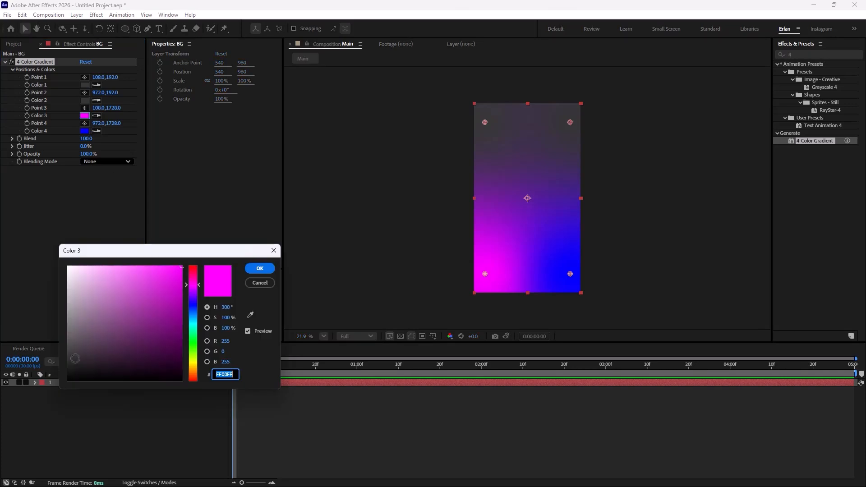
left_click(68, 368)
left_click(260, 268)
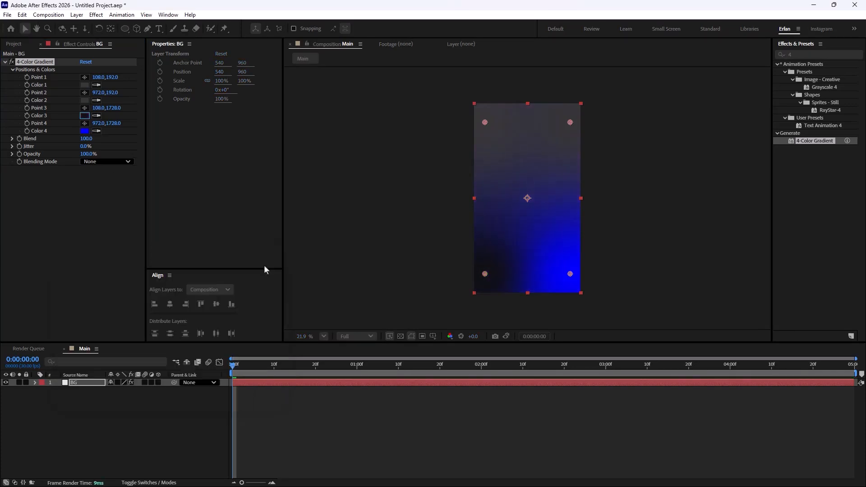
left_click(84, 131)
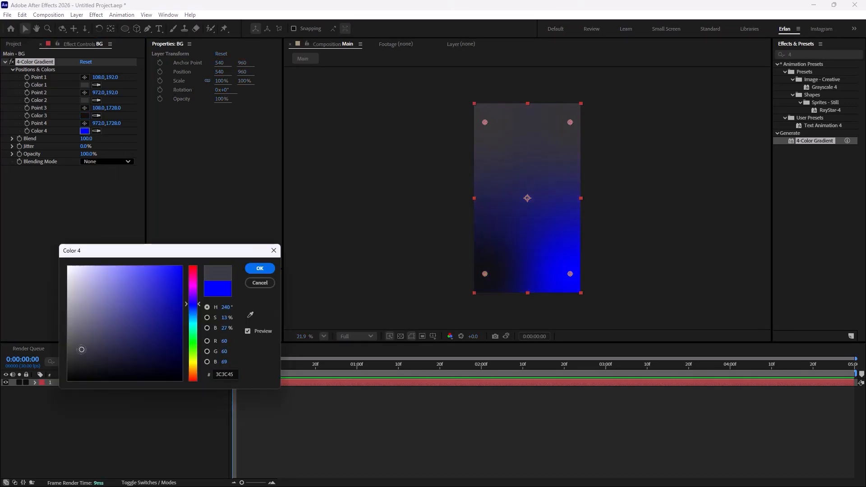
left_click_drag(81, 350, 68, 375)
left_click(260, 268)
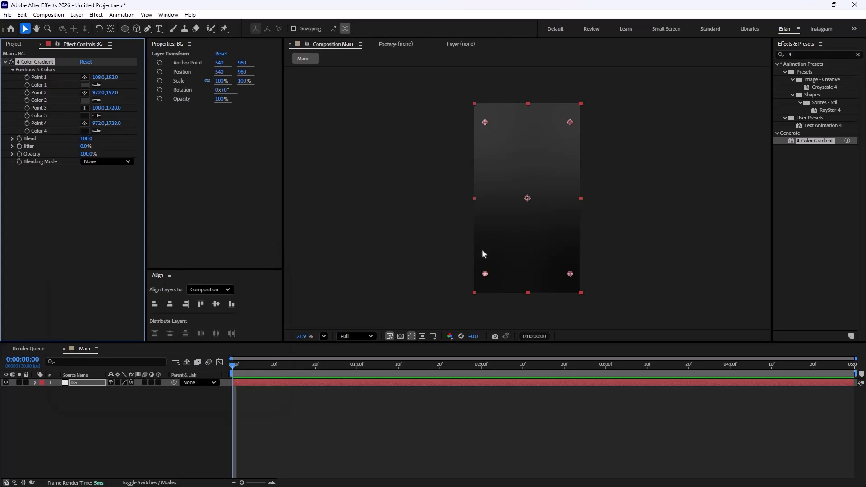
Step: Move all four gradient points outward beyond the corners of the composition
left_click_drag(485, 274, 438, 291)
left_click_drag(570, 274, 609, 269)
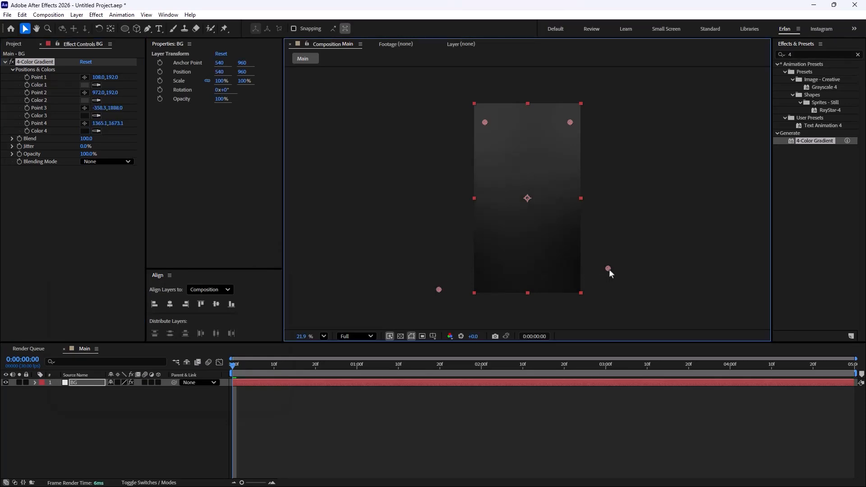
left_click_drag(485, 122, 450, 120)
left_click_drag(570, 122, 623, 138)
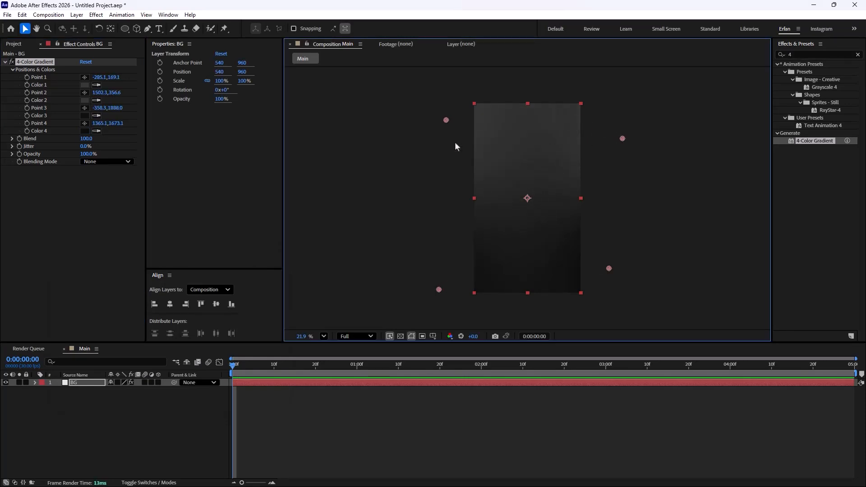
Step: Darken the gradient's Color 1 to #090909 and deselect the layer
left_click(85, 86)
left_click_drag(80, 364, 70, 377)
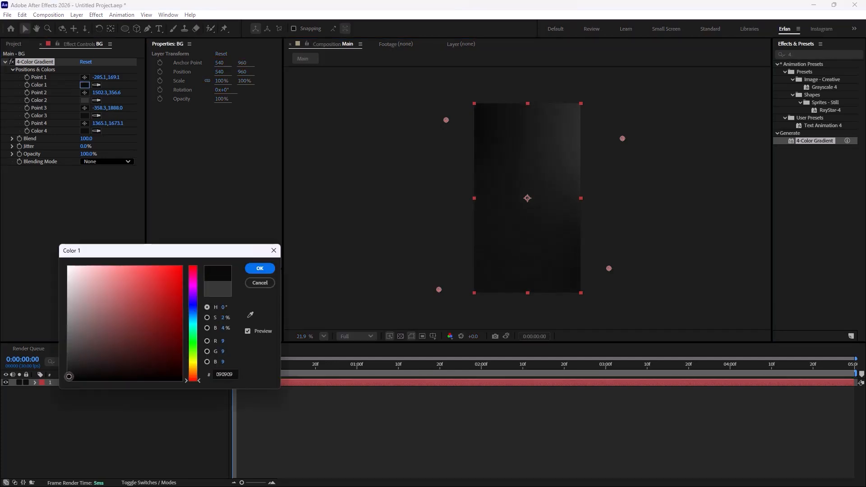
left_click(260, 269)
left_click(587, 206)
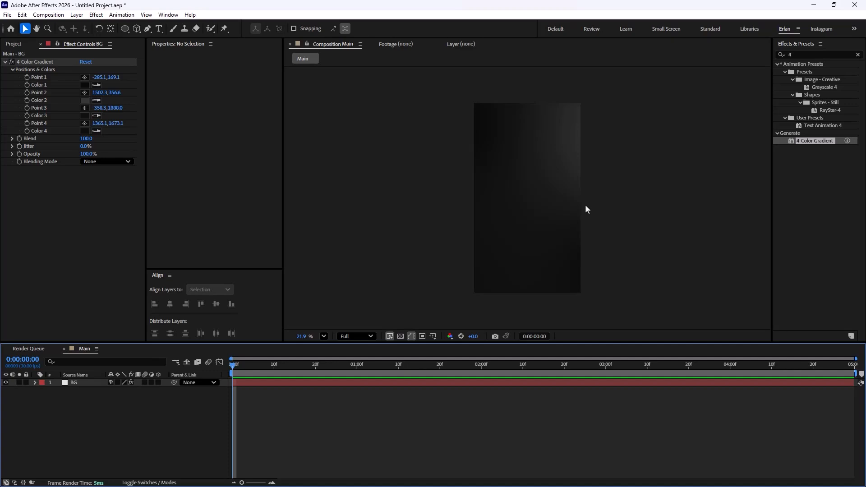
Step: Draw a rectangle shape about 910 × 690 px in the composition's upper half and set its roundness to 50
left_click_drag(125, 28, 159, 29)
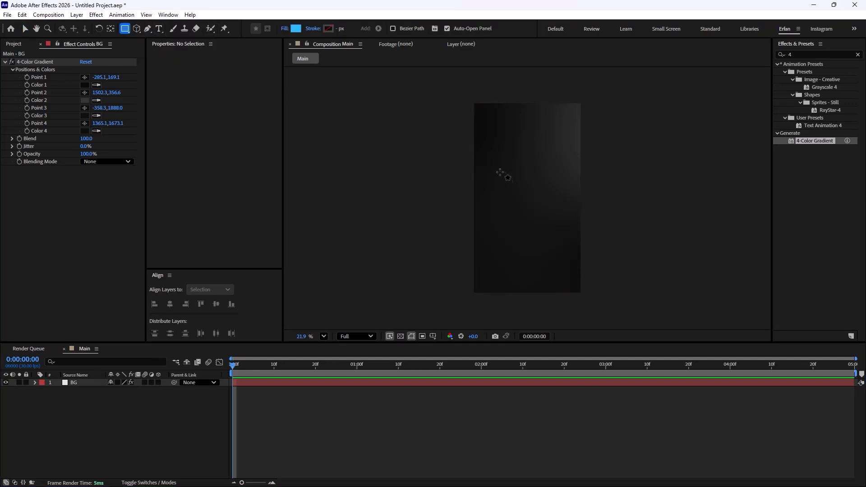
left_click_drag(485, 162, 572, 227)
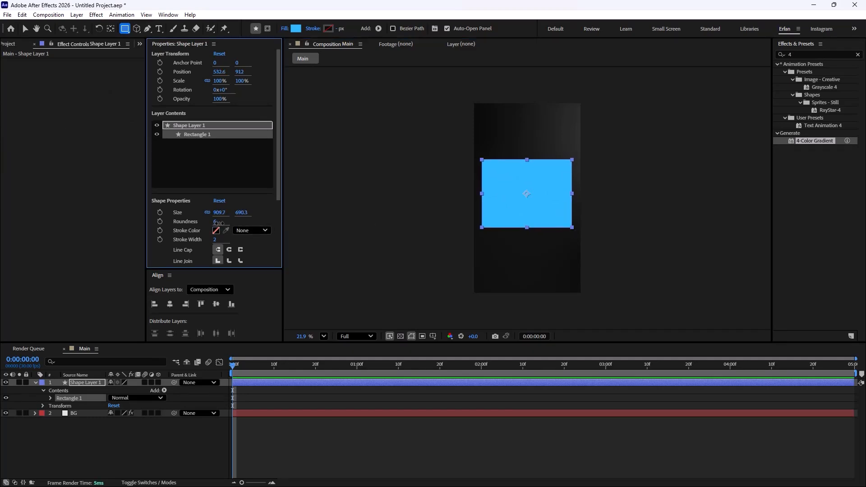
left_click_drag(217, 223, 232, 222)
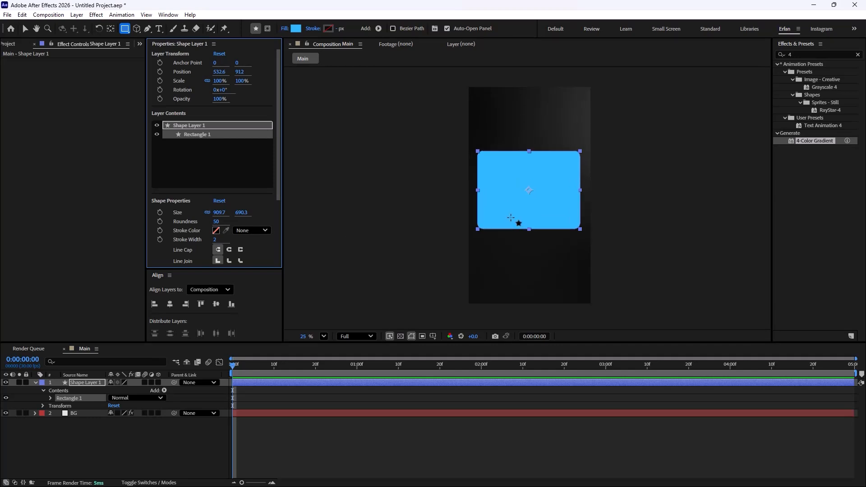
Step: Change the rectangle's fill to a linear gradient
scroll(515, 223, "up", 1)
left_click(282, 28)
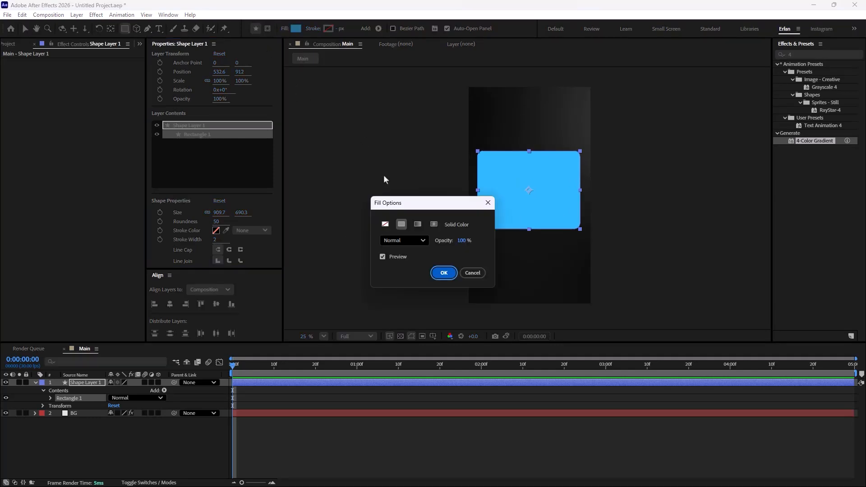
left_click(417, 224)
left_click(444, 272)
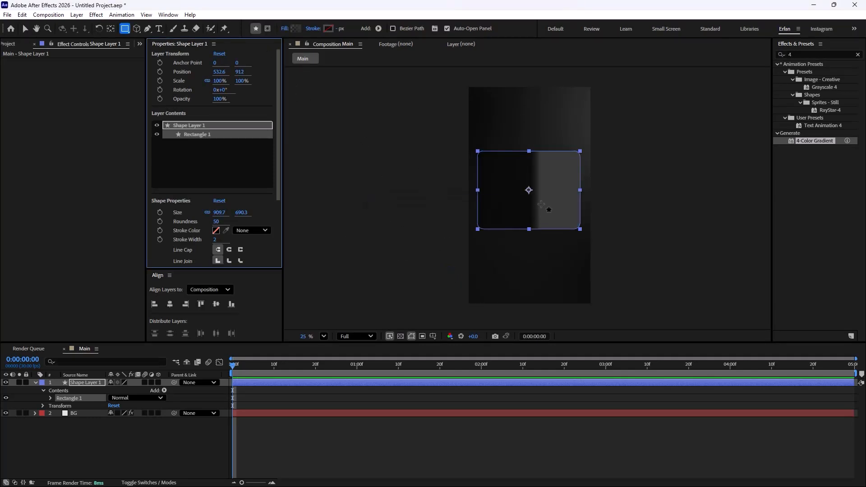
Step: Reposition the fill gradient to run vertically from the rectangle's top edge to its bottom edge
left_click(25, 28)
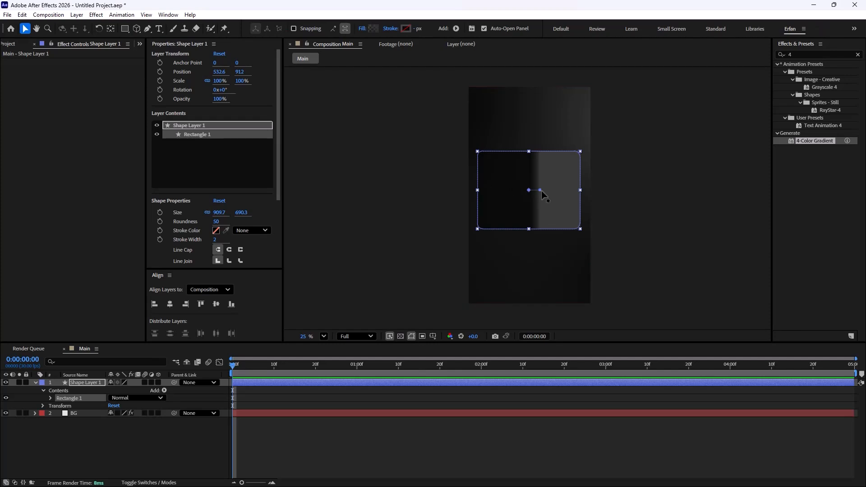
left_click_drag(541, 191, 529, 230)
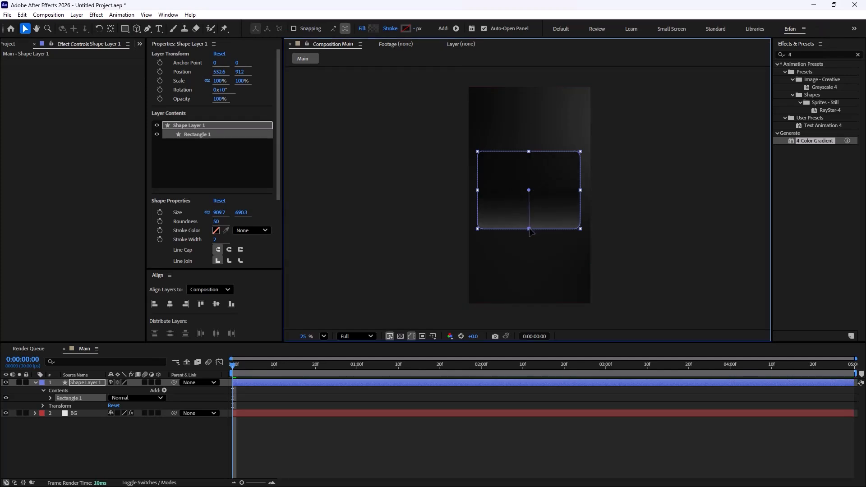
left_click_drag(528, 194, 530, 156)
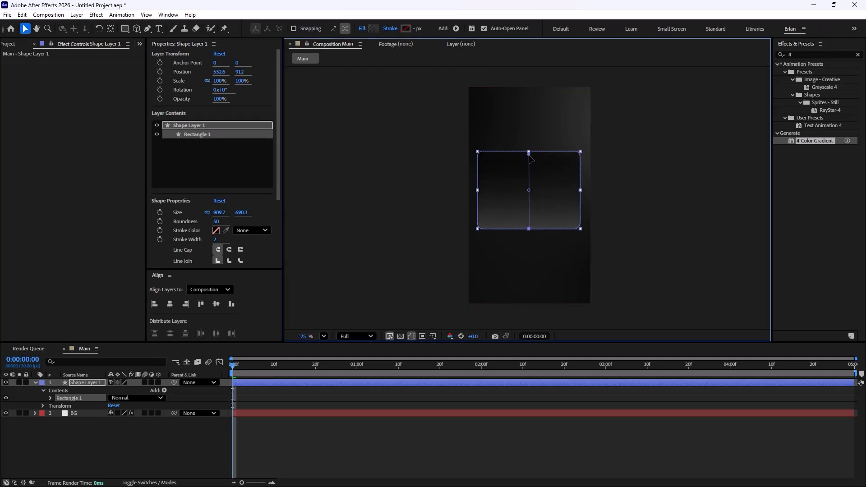
Step: Edit the card's fill gradient: set the start opacity stop to 100% and darken the end color stop to near black
left_click(373, 29)
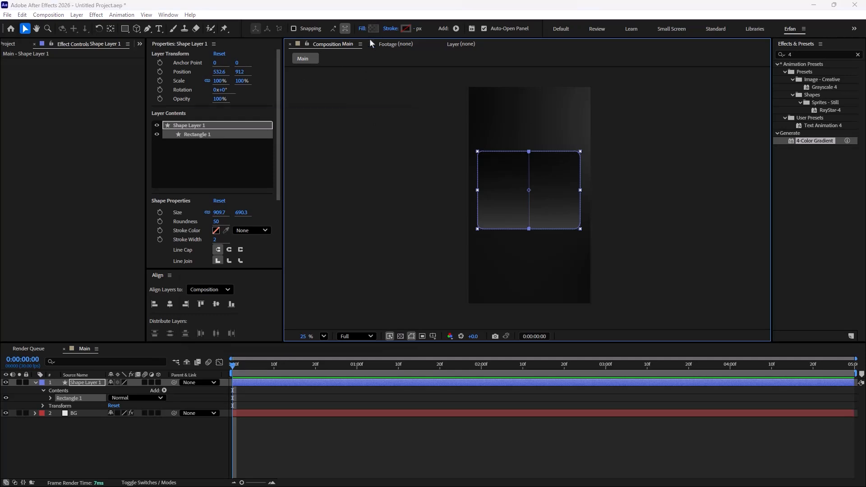
left_click_drag(331, 118, 411, 138)
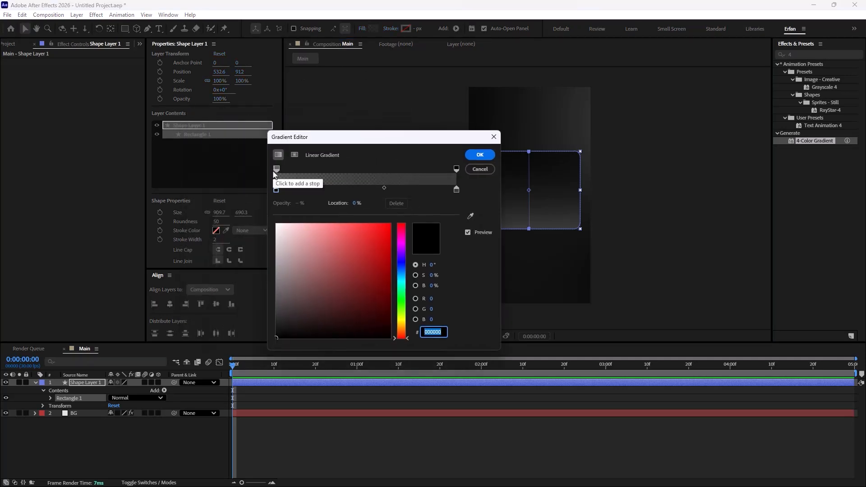
left_click(276, 170)
left_click(397, 207)
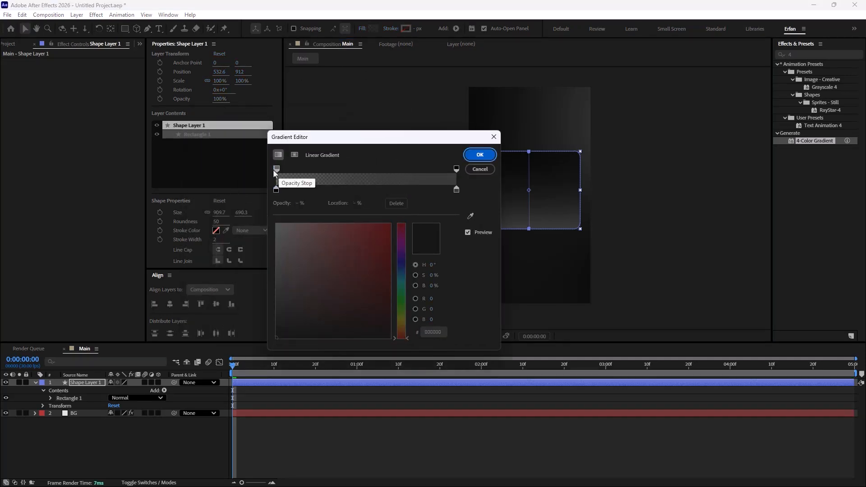
left_click(276, 169)
left_click(401, 203)
left_click(277, 169)
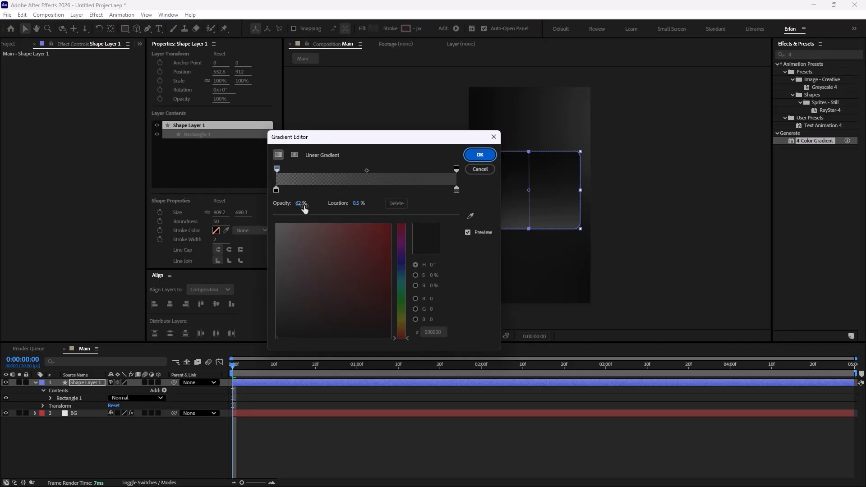
left_click_drag(302, 204, 366, 207)
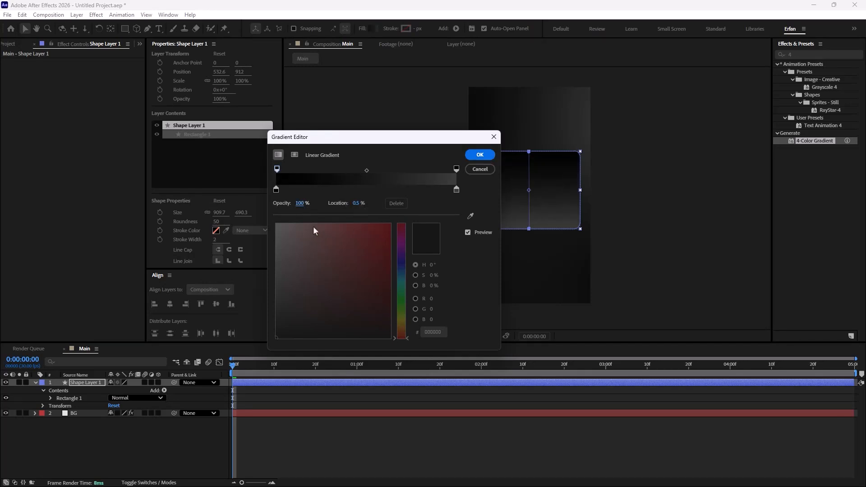
left_click(457, 189)
mouse_move(297, 322)
left_mouse_down()
mouse_move(275, 330)
mouse_move(282, 324)
left_mouse_up()
left_click(479, 155)
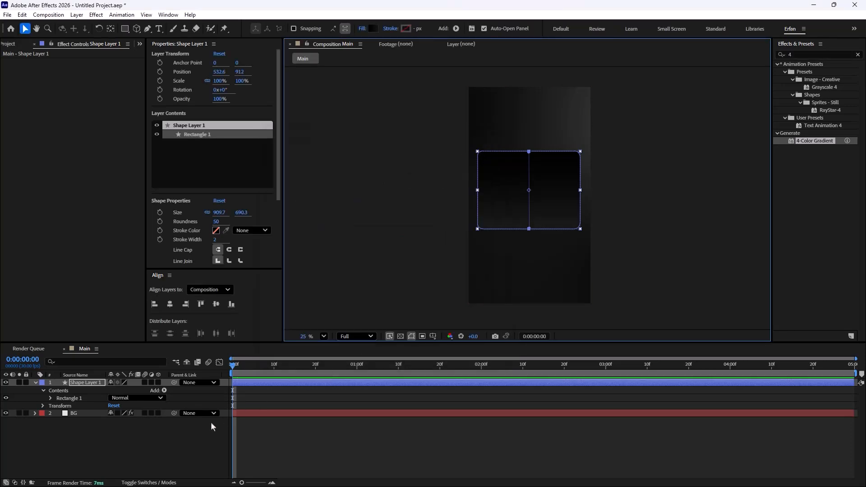
Step: Rename the shape layer to Base
key("F2")
scroll(684, 274, "up", 1)
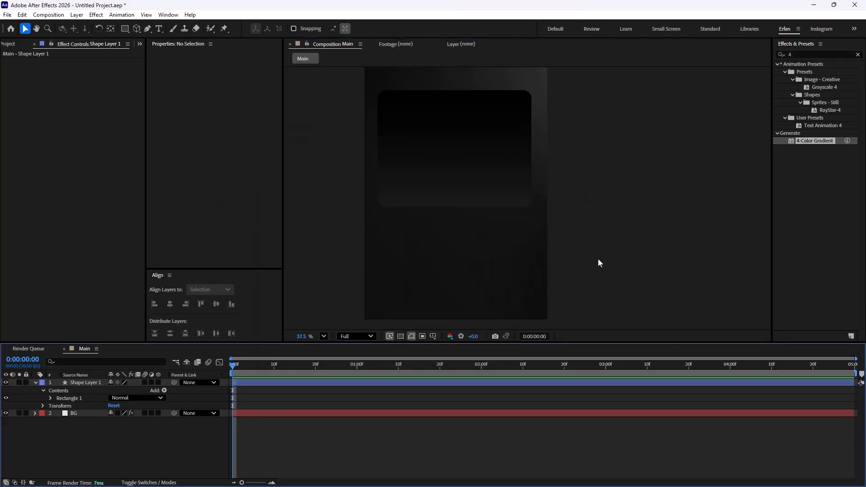
left_click(469, 180)
left_click_drag(470, 182, 528, 237)
key("F2")
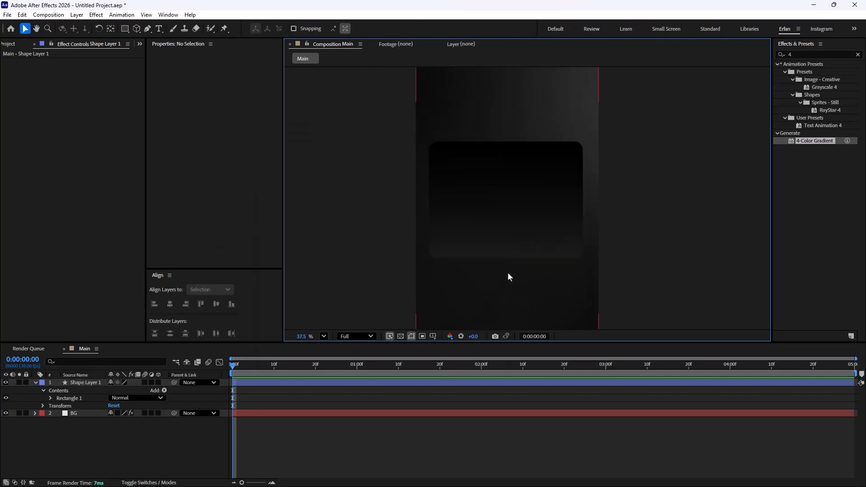
scroll(504, 191, "down", 2)
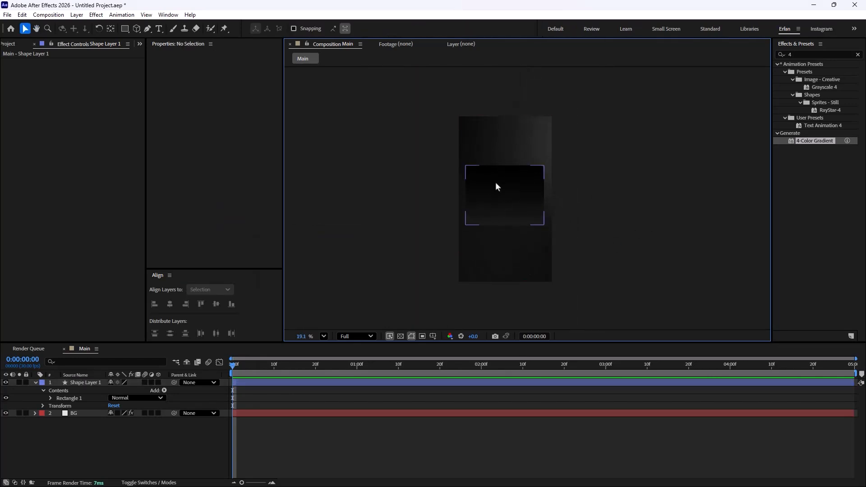
scroll(508, 195, "up", 1)
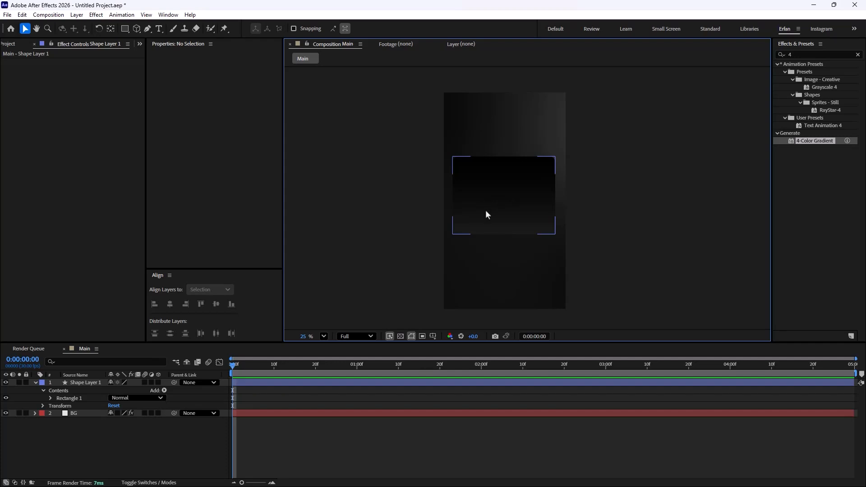
key("u")
left_click(88, 382)
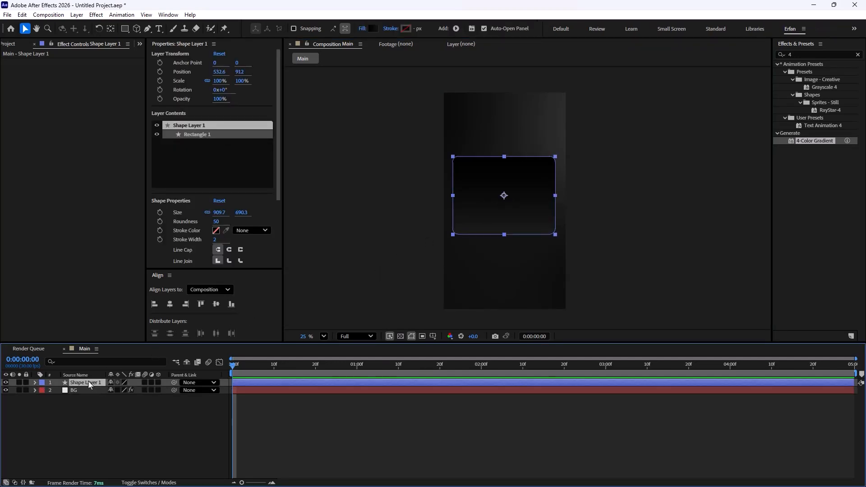
key("Return")
type("Base")
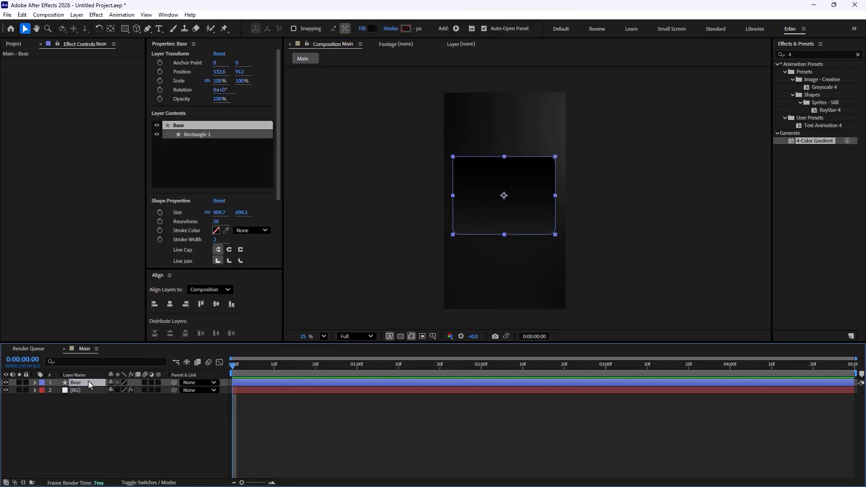
Step: Search the effects for light sweep and apply CC Light Sweep to the Base layer
left_click(199, 413)
scroll(510, 246, "up", 1)
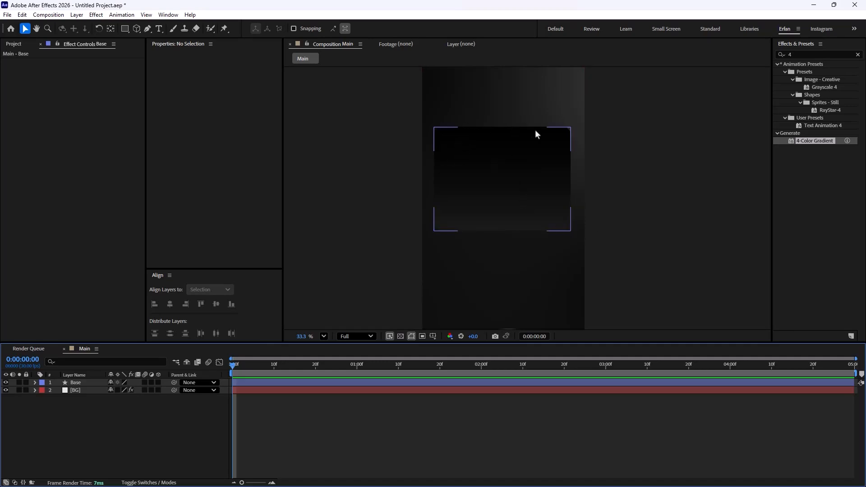
left_click(86, 382)
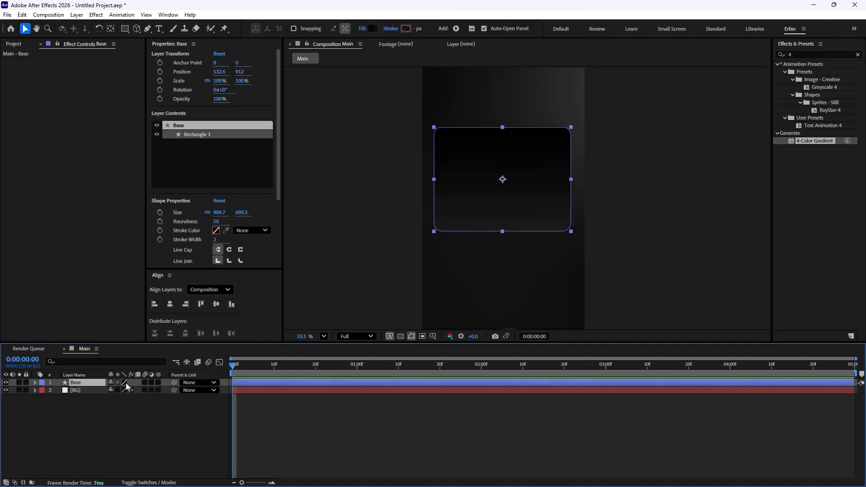
left_click(805, 55)
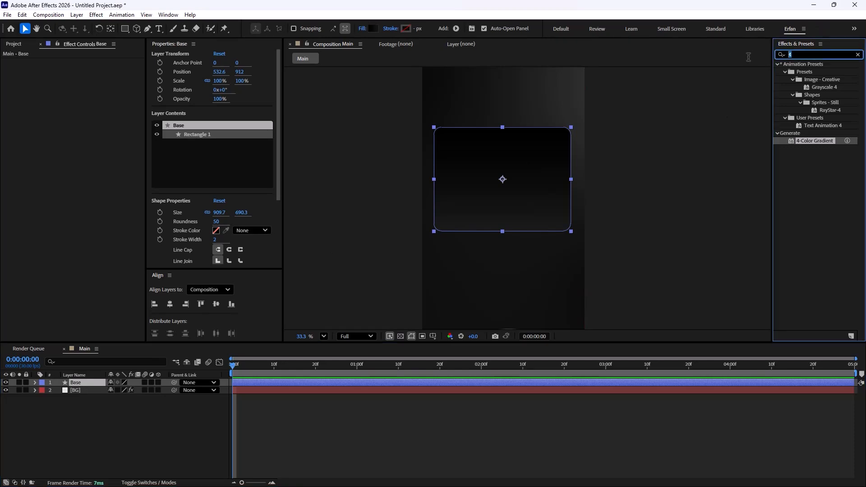
type("light s")
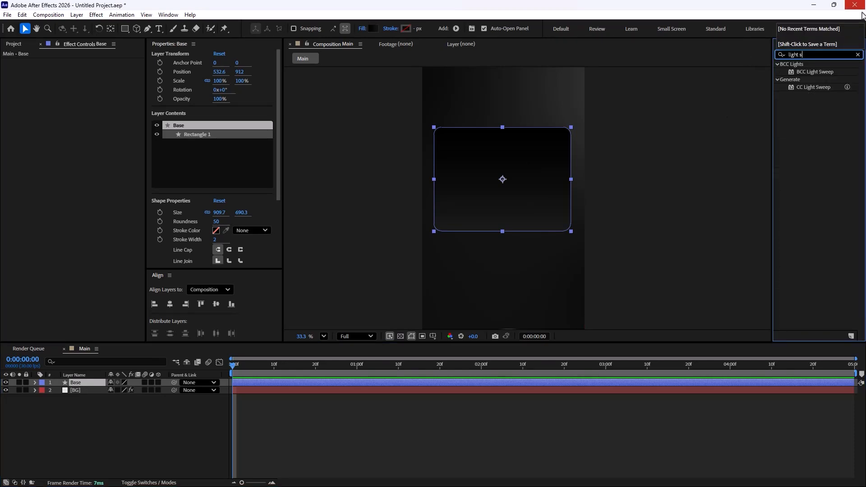
left_click_drag(811, 87, 94, 382)
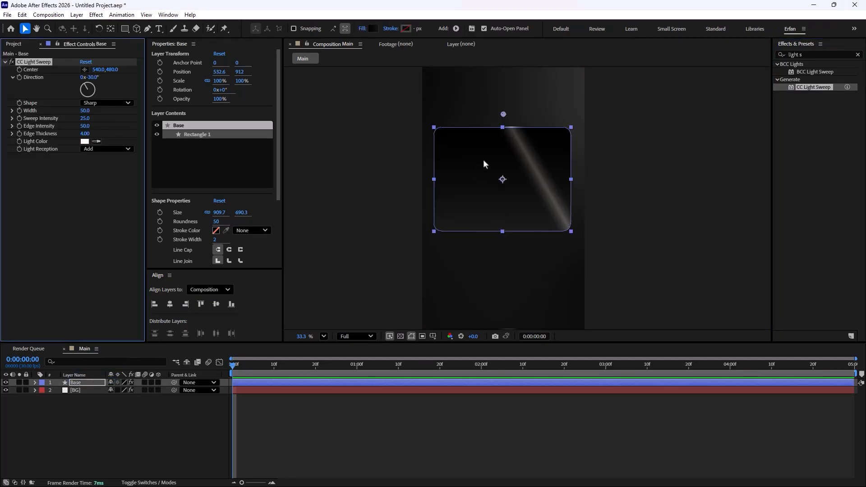
Step: Set the light sweep's Sweep Intensity to 0
scroll(484, 160, "up", 2)
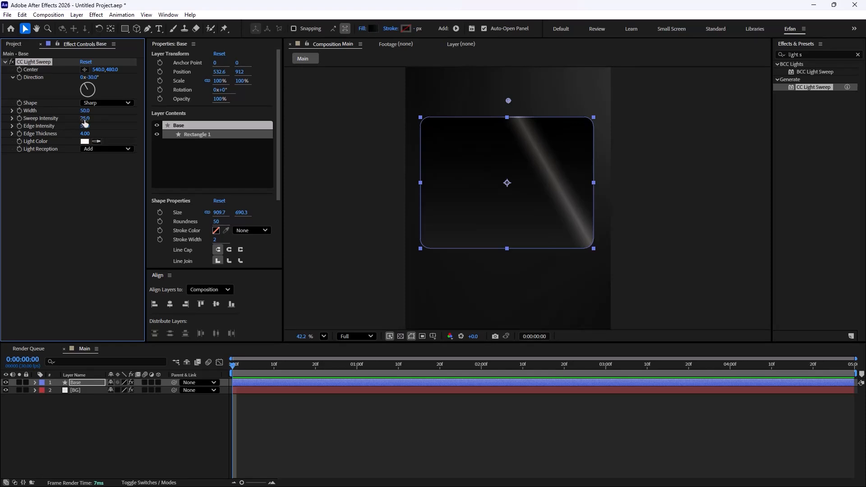
left_click(85, 118)
type("0")
key("Return")
left_click(169, 446)
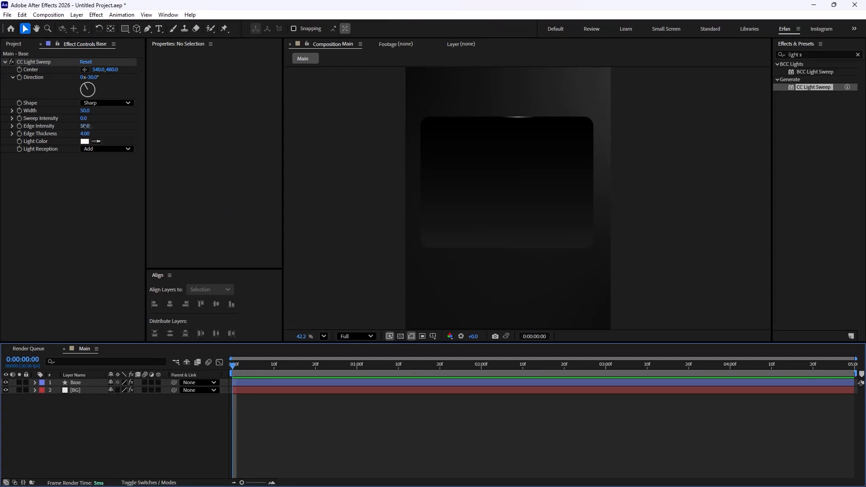
Step: Try raising the sweep's Edge Intensity and undo the change
left_click_drag(85, 126, 128, 130)
left_click(155, 429)
scroll(558, 176, "up", 1)
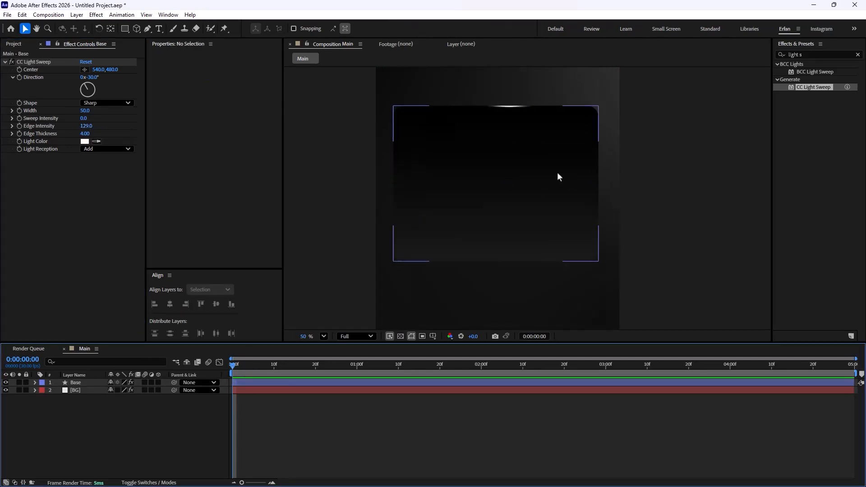
scroll(540, 136, "up", 1)
key("ctrl+z")
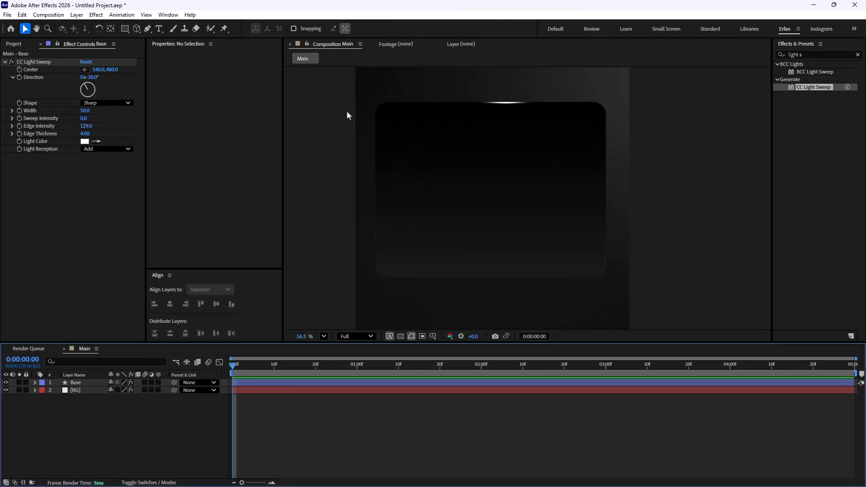
Step: Set the sweep's Width to 130 and its Direction to 0x+0°
left_click_drag(86, 111, 130, 126)
left_click(141, 420)
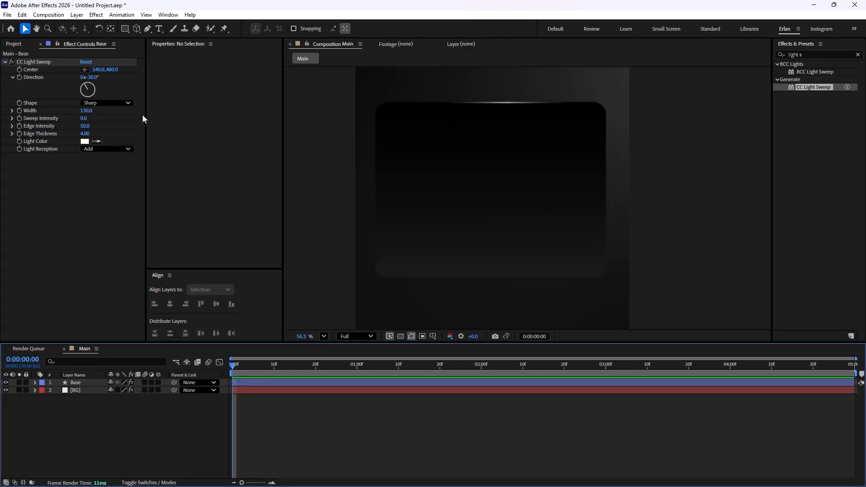
left_click_drag(94, 80, 121, 80)
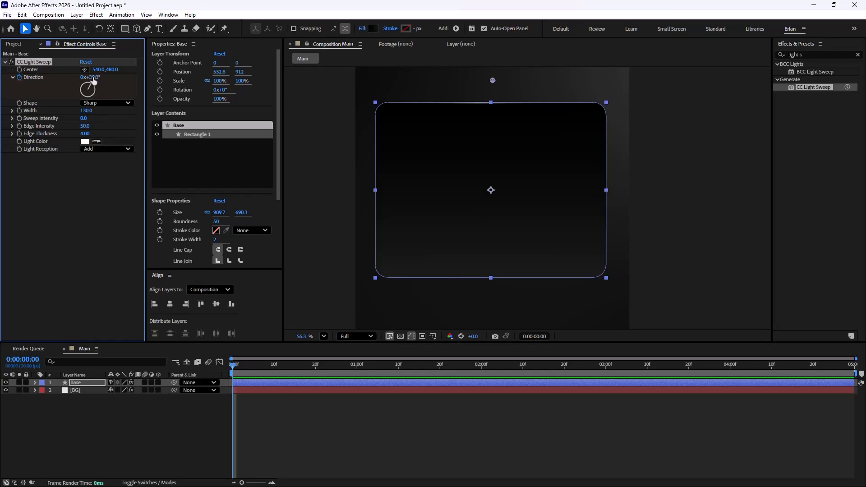
left_click(88, 84)
Step: At the composition's last frame, set the sweep Direction to 1 full revolution to animate it
left_click_drag(243, 367, 851, 405)
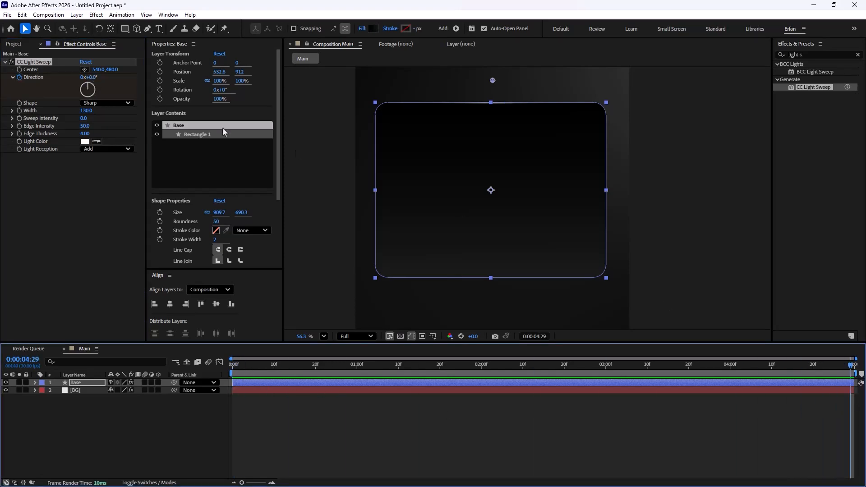
left_click(82, 78)
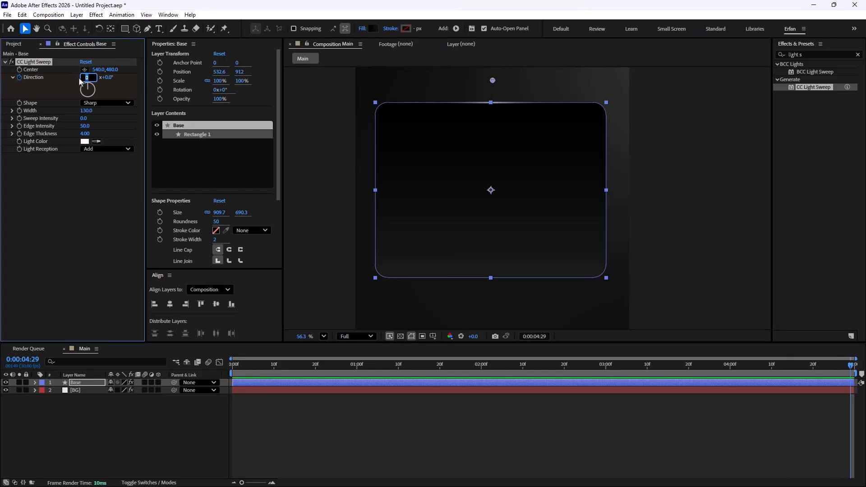
type("1")
key("Return")
Step: Preview the light sweep animation from the start of the timeline
left_click_drag(851, 367, 147, 376)
key("space")
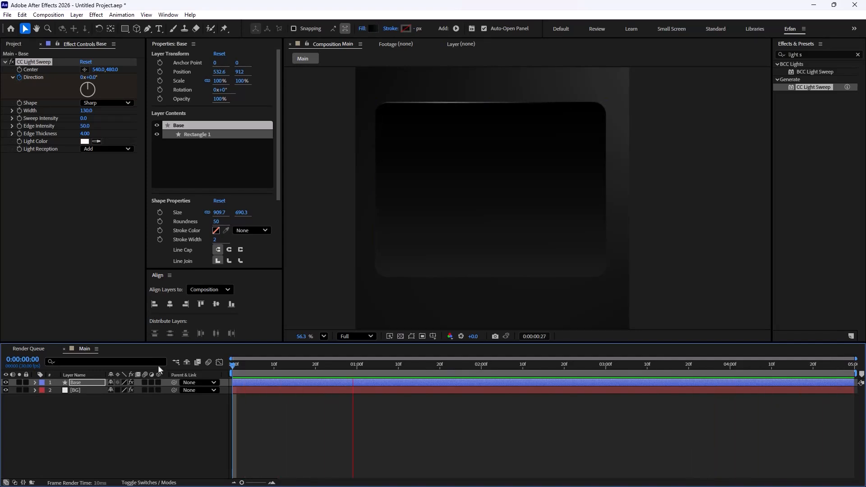
key("space")
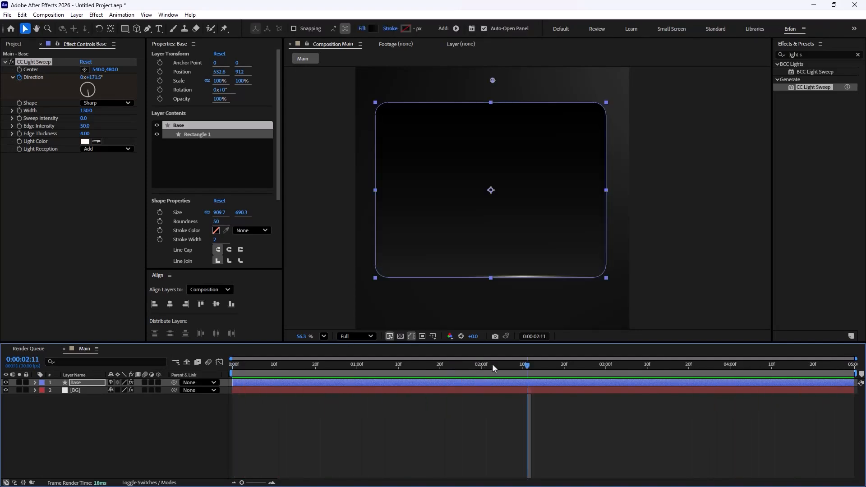
left_click(217, 414)
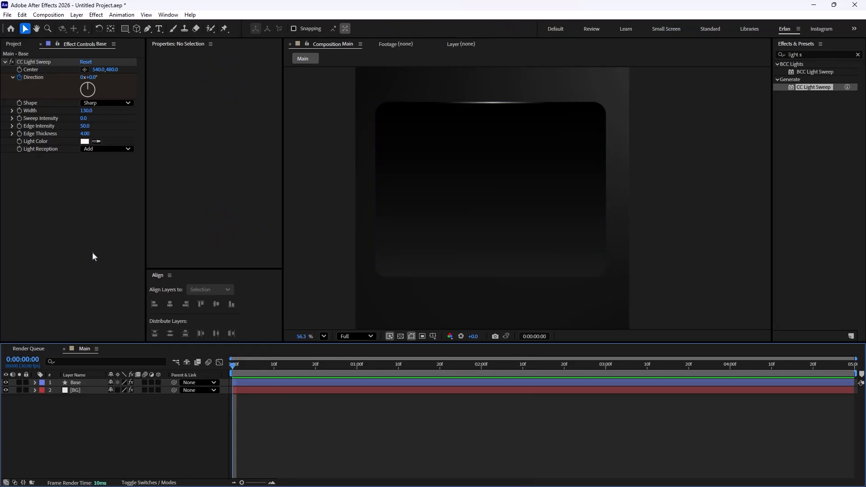
Step: Search for glow and apply the Glow effect to the Base layer
left_click_drag(807, 55, 750, 60)
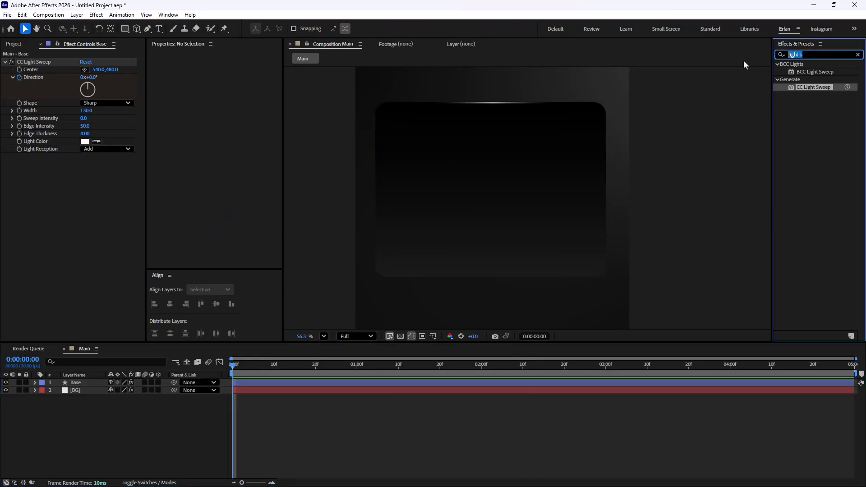
type("glow")
key("Return")
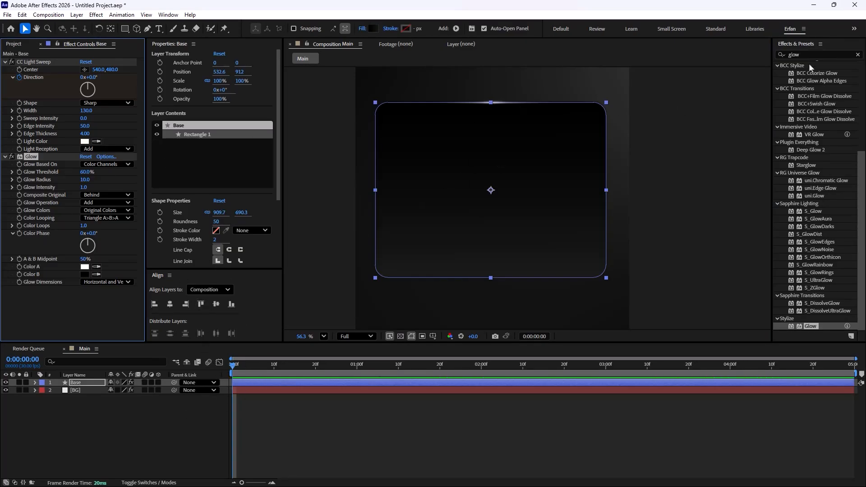
Step: Apply Deep Glow 2 to the Base layer and delete it again
left_click_drag(808, 54, 693, 53)
type("dee")
key("Return")
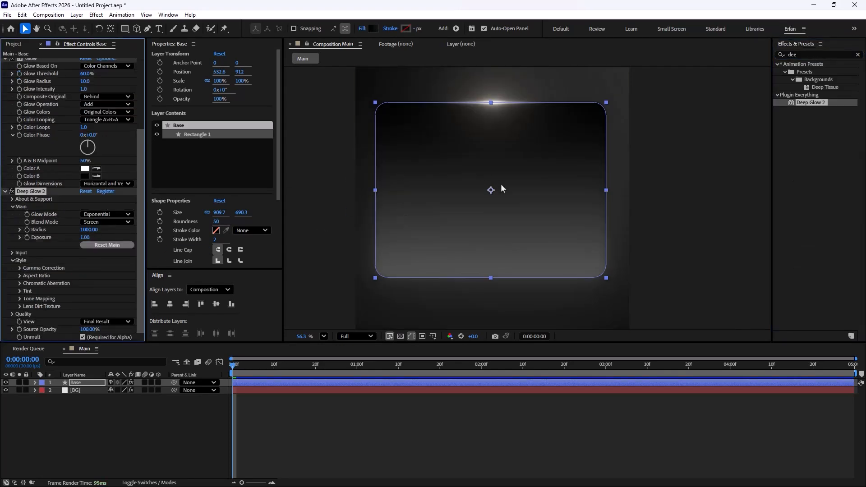
scroll(503, 189, "down", 2)
scroll(47, 186, "up", 3)
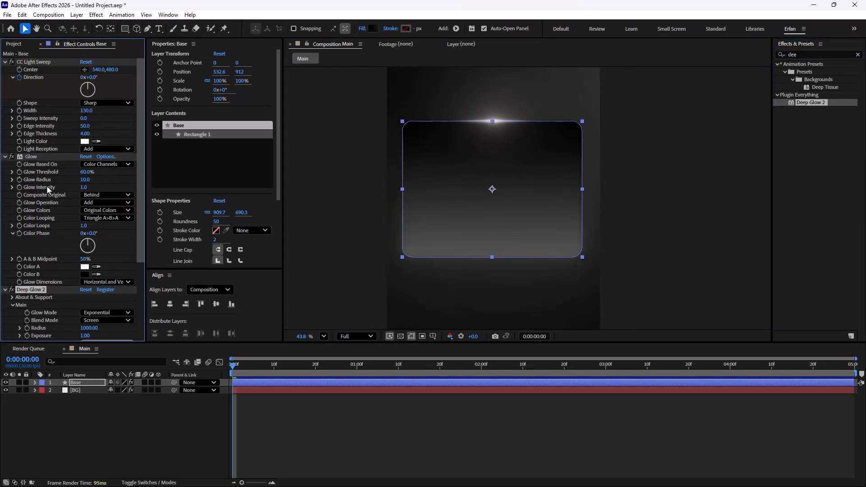
left_click(38, 156)
left_click(45, 291)
key("Delete")
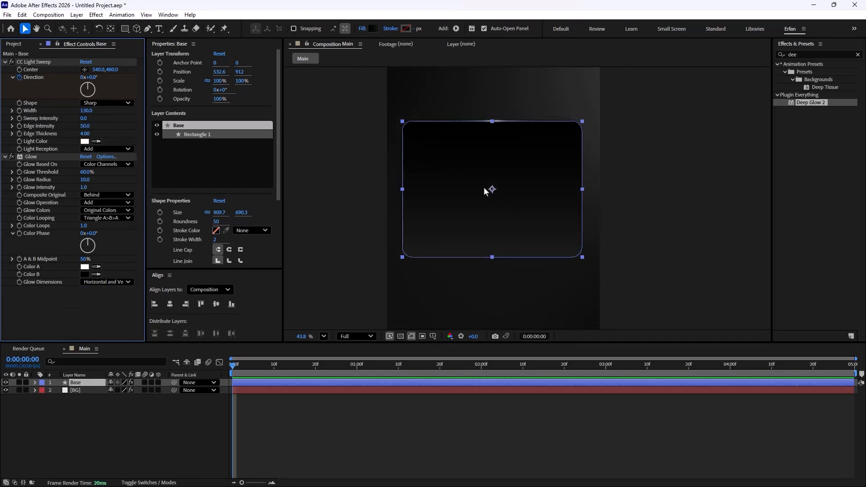
Step: Turn off the Glow effect on the Base layer
left_click(152, 438)
left_click(11, 157)
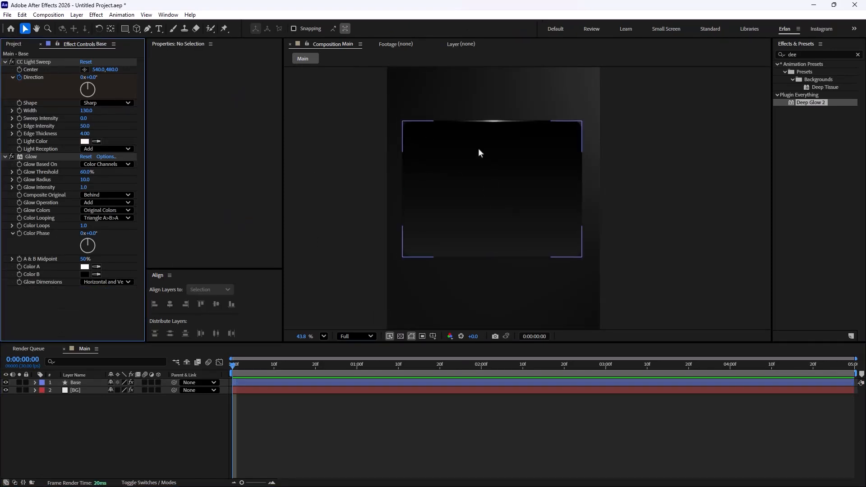
scroll(498, 128, "up", 3)
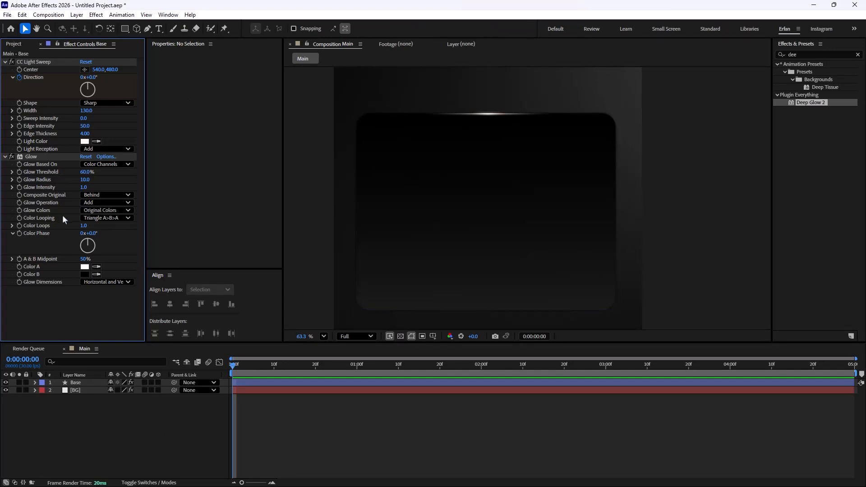
Step: Duplicate the Base layer and remove all effects from the original Base layer
scroll(471, 200, "down", 3)
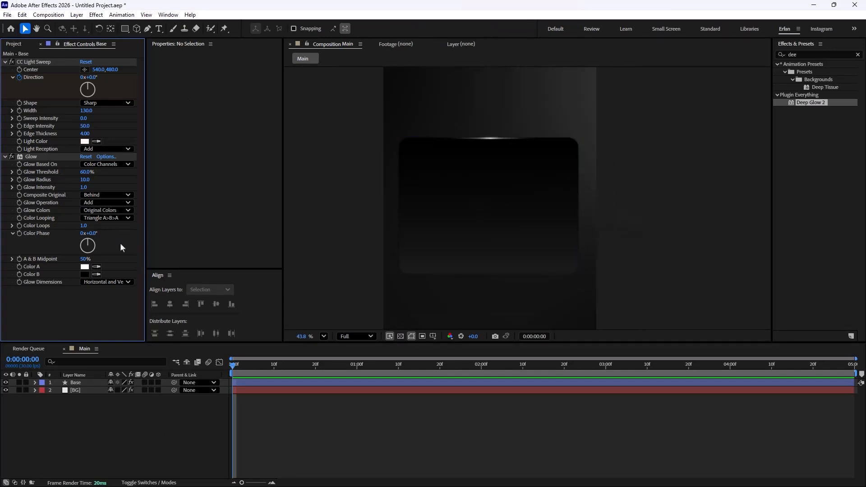
left_click(75, 383)
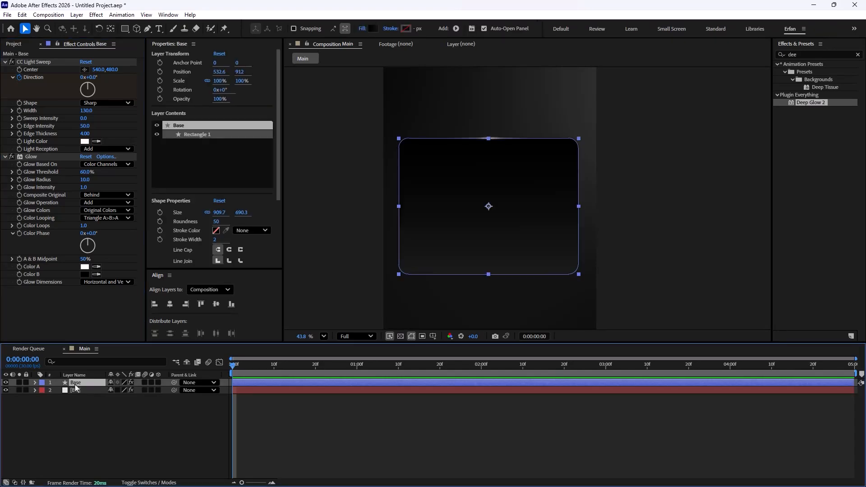
key("ctrl+d")
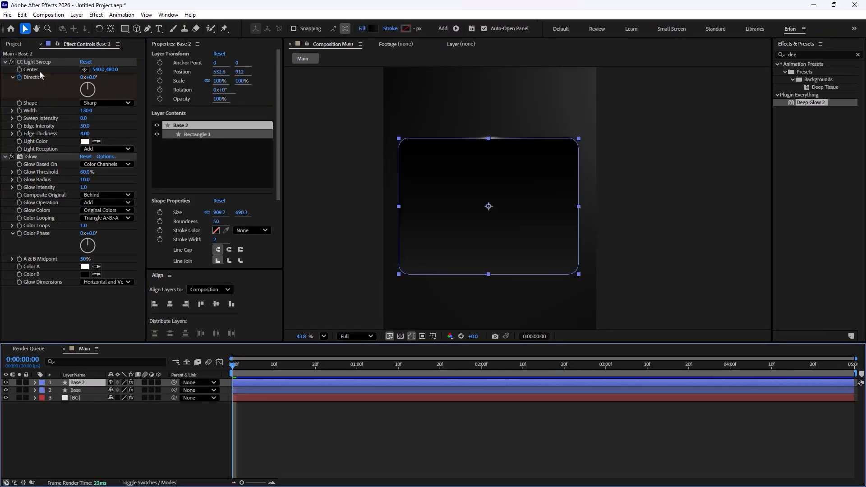
left_click(75, 390)
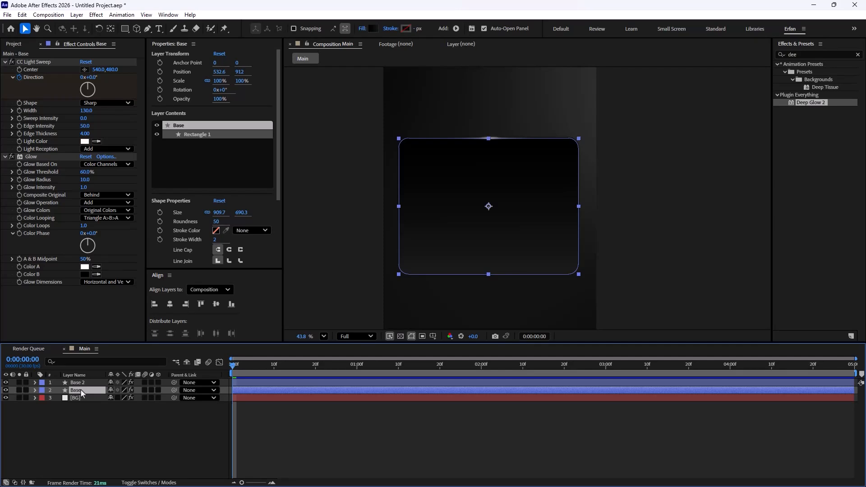
key("ctrl+shift+e")
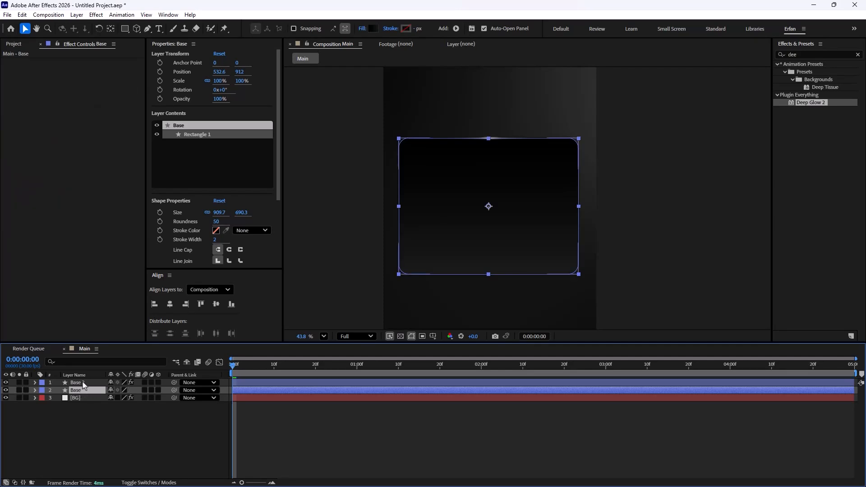
Step: Delete the Glow effect from Base 2 and set its CC Light Sweep Light Reception to Cutout
left_click(79, 382)
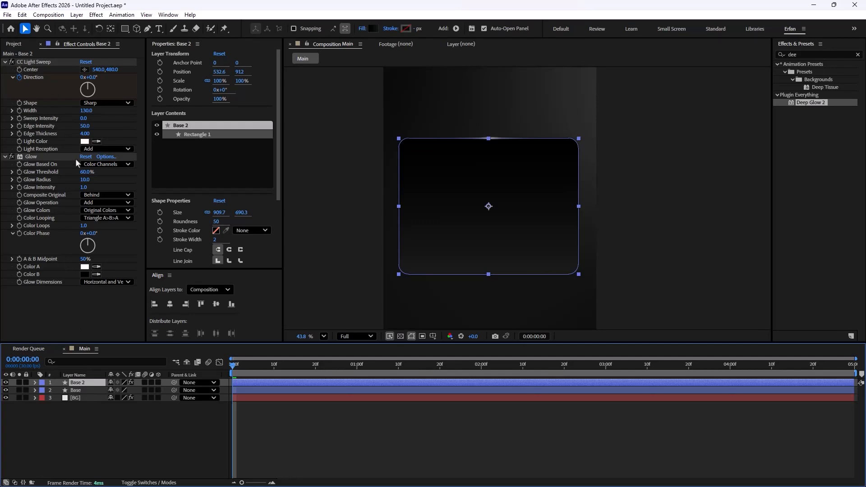
left_click(28, 156)
key("Delete")
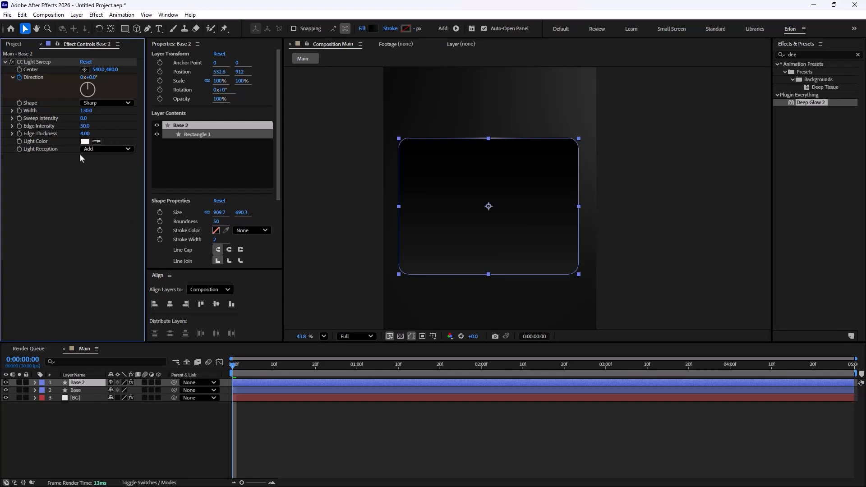
left_click(107, 149)
left_click(103, 179)
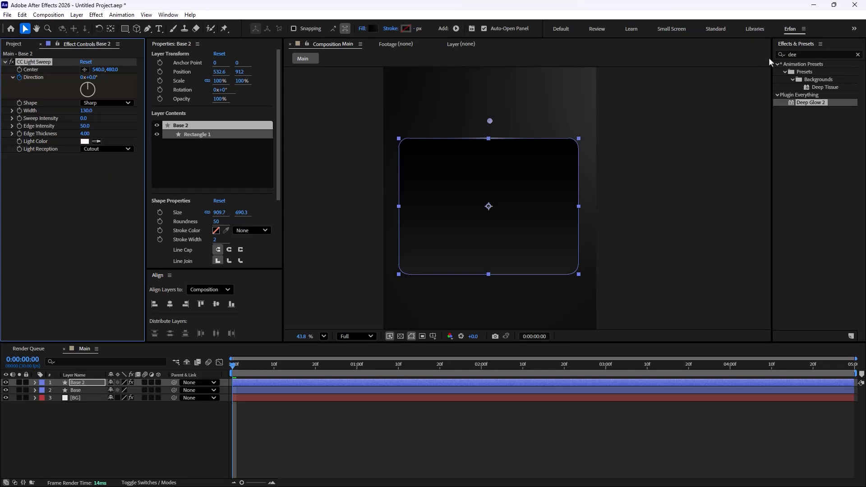
Step: Apply Deep Glow 2 to Base 2 and delete the Base 2 layer
left_click_drag(801, 100, 75, 193)
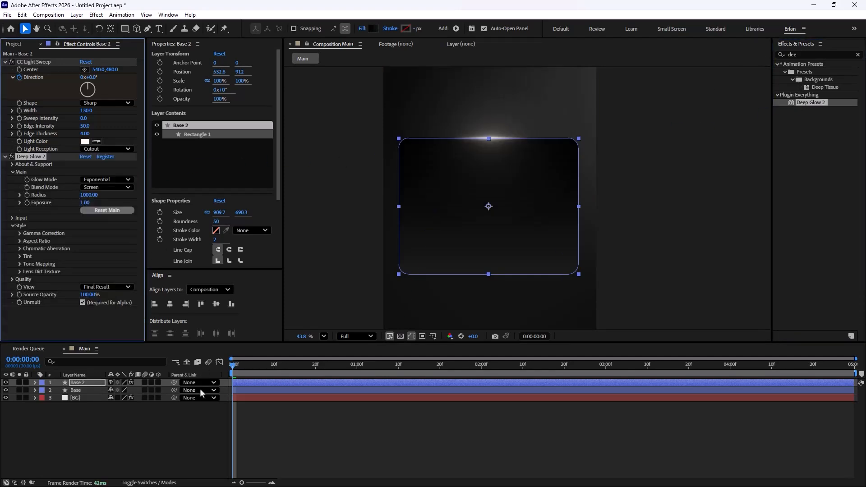
left_click(194, 428)
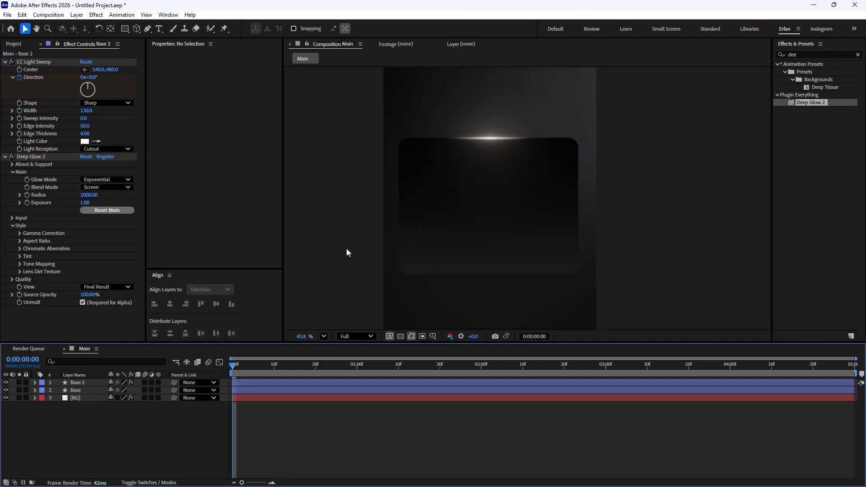
left_click(83, 384)
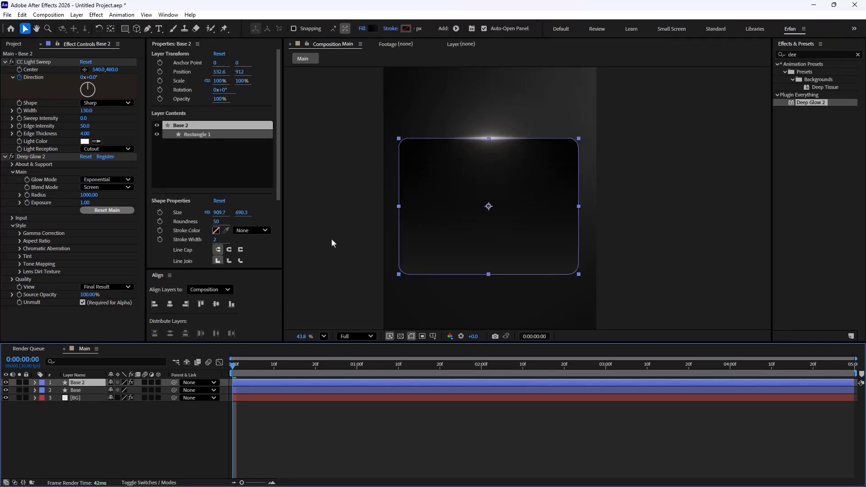
key("Delete")
left_click(82, 382)
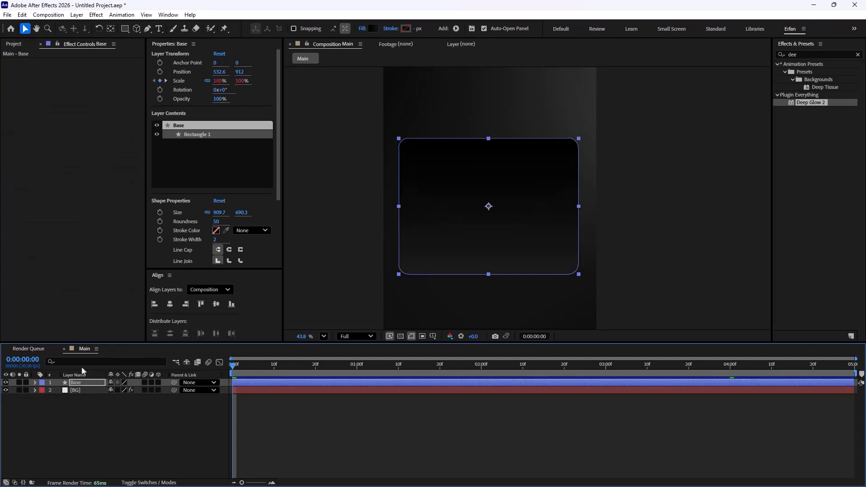
Step: Undo the recent changes back to the single Base layer with its CC Light Sweep and Glow
key("ctrl+z")
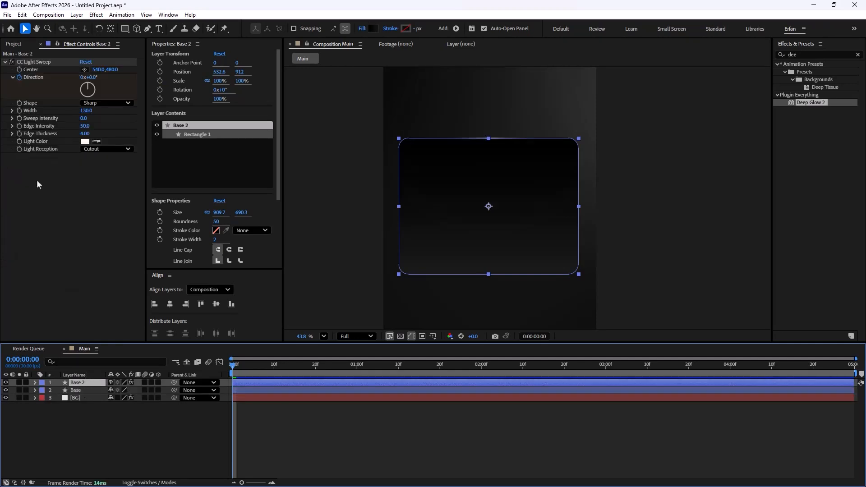
key("ctrl+z")
key("ctrl+z")
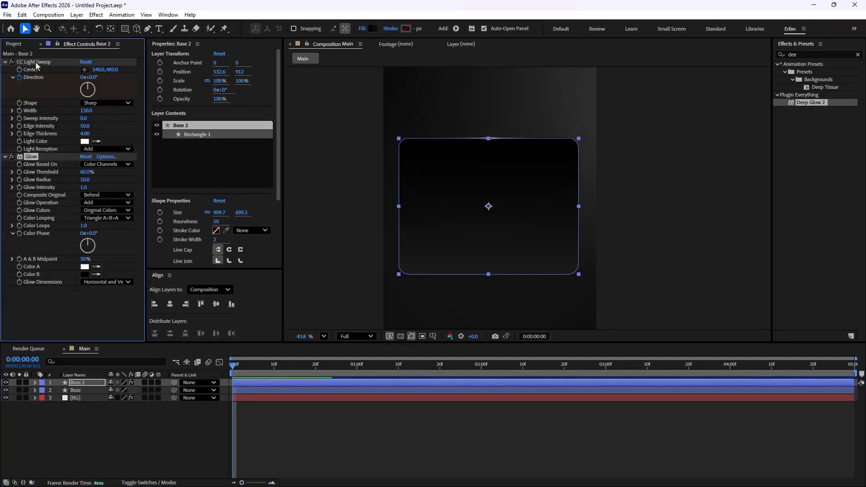
key("ctrl+z")
key("ctrl+shift+z")
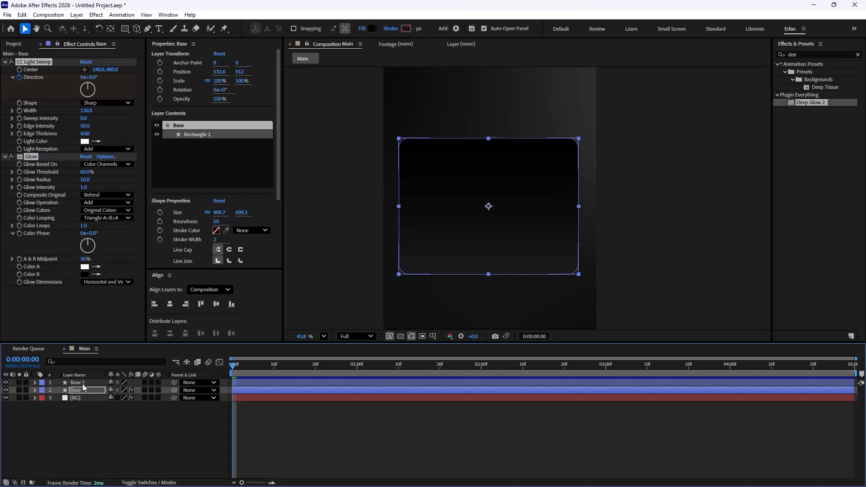
key("ctrl+z")
key("ctrl+z")
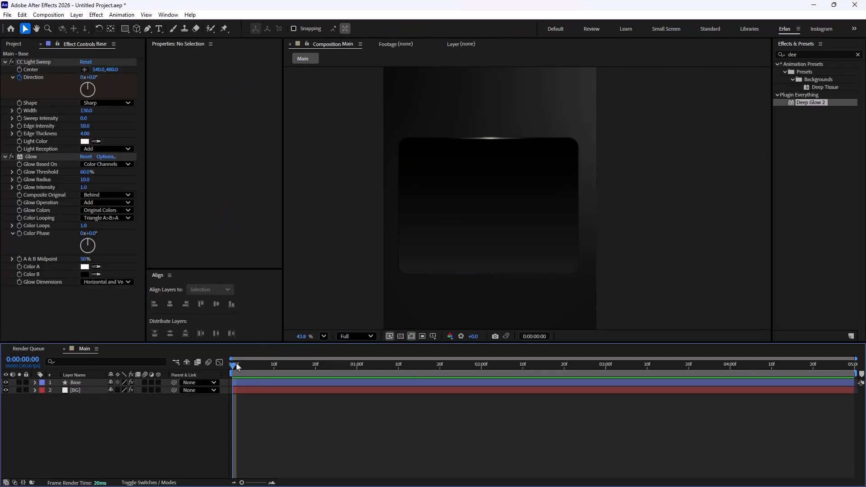
Step: Set the Pen tool's fill to none and its stroke colour to light gray
mouse_move(233, 365)
left_mouse_down()
mouse_move(659, 367)
mouse_move(464, 362)
mouse_move(232, 370)
left_mouse_up()
left_click(147, 30)
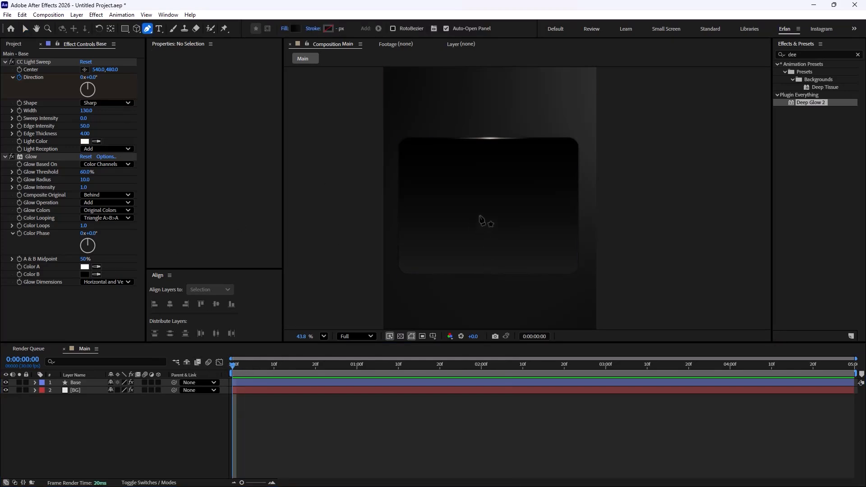
left_click(282, 29)
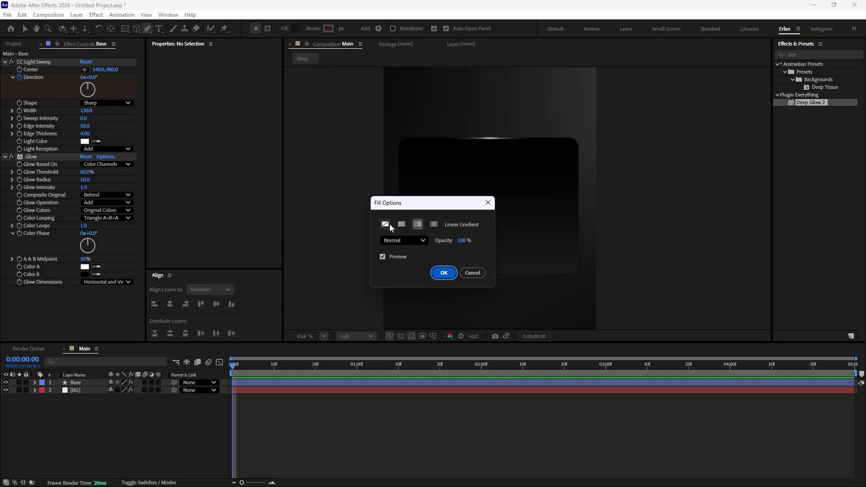
left_click(386, 225)
key("Return")
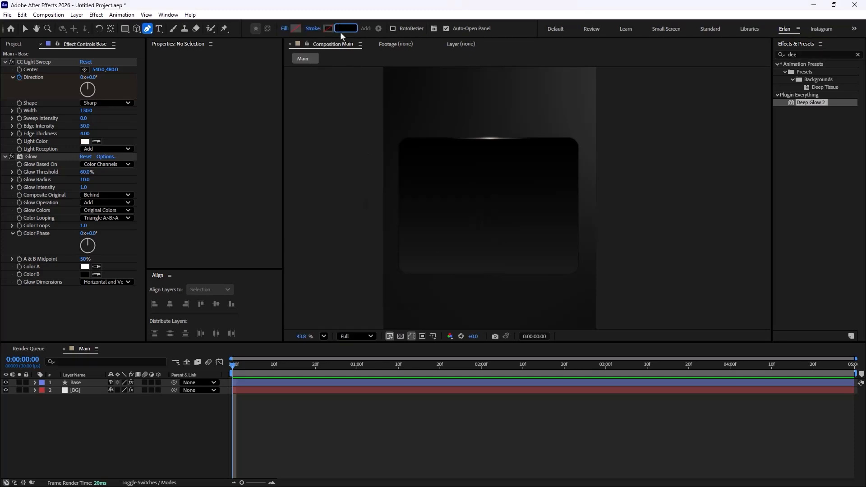
key("Return")
left_click(329, 29)
left_click_drag(68, 352, 68, 330)
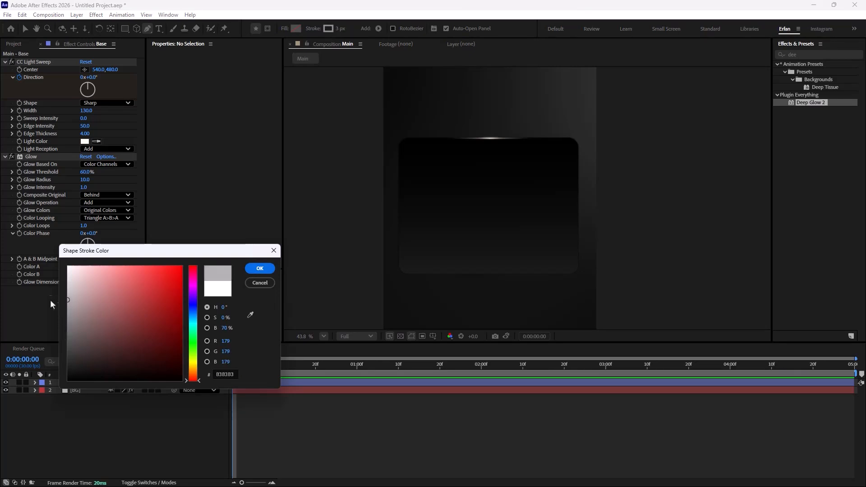
left_click(260, 268)
Step: Draw a vertical straight line down the middle of the card with the Pen tool
scroll(536, 206, "up", 2)
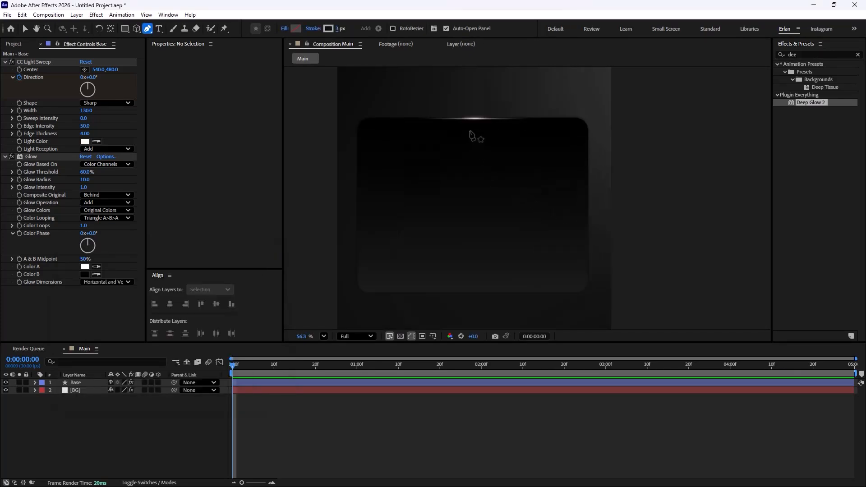
left_click(470, 130)
left_click(470, 272)
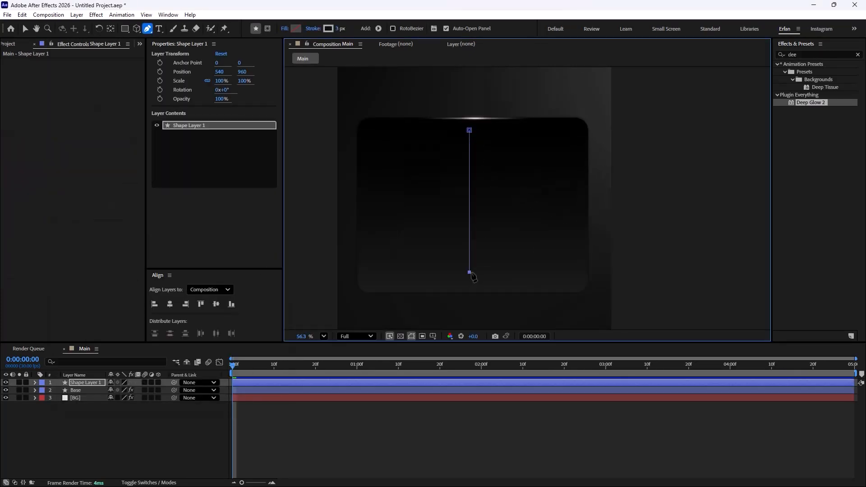
left_click(169, 420)
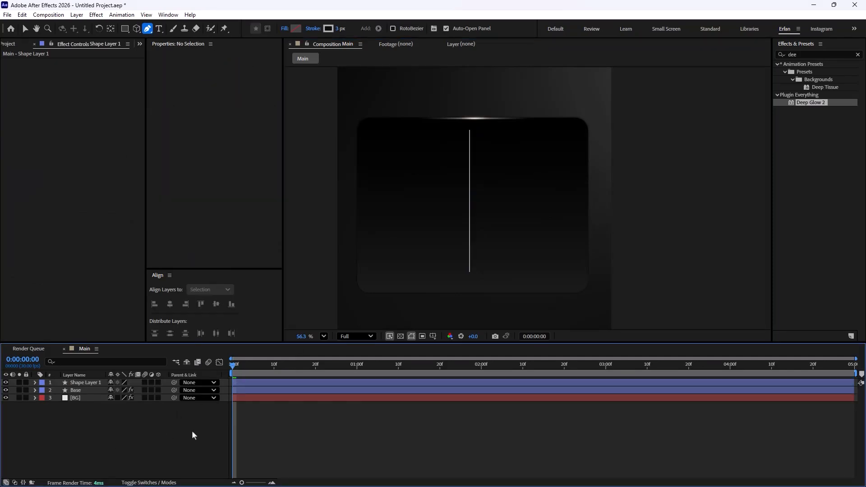
Step: Rename the new shape layer as Line
left_click(92, 382)
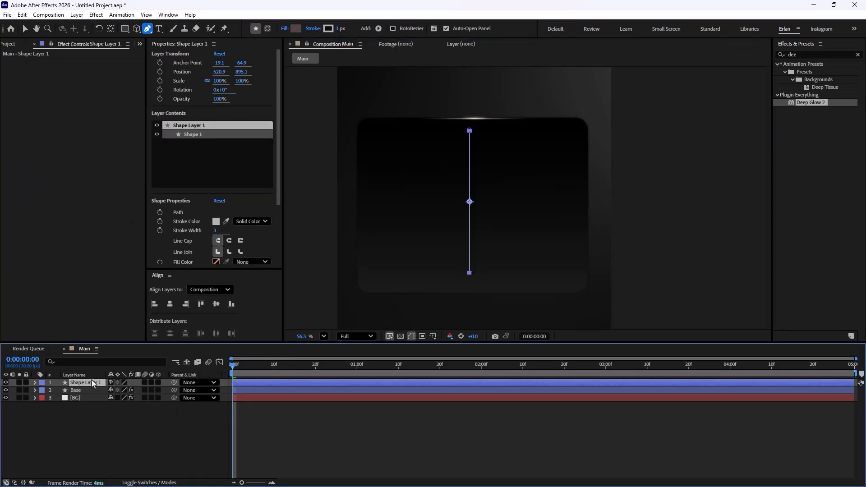
key("Return")
type("Line")
key("Return")
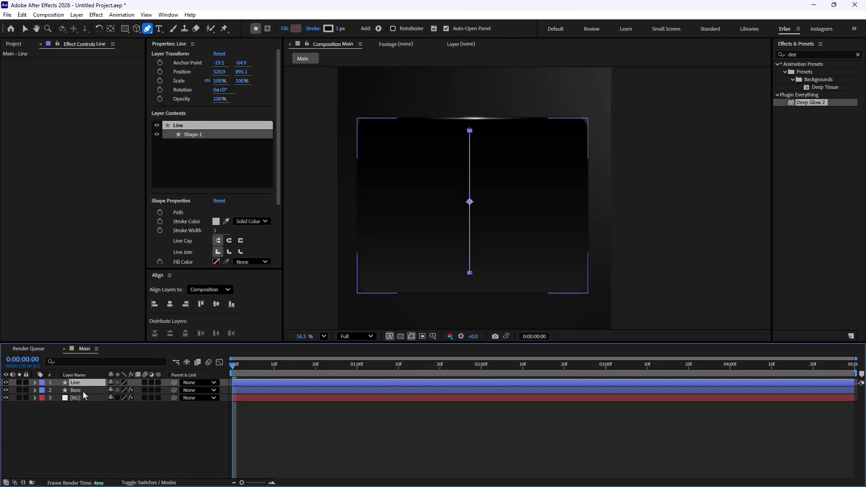
Step: Duplicate the Line layer and set the copy's rotation to 90° to form a cross
key("ctrl+d")
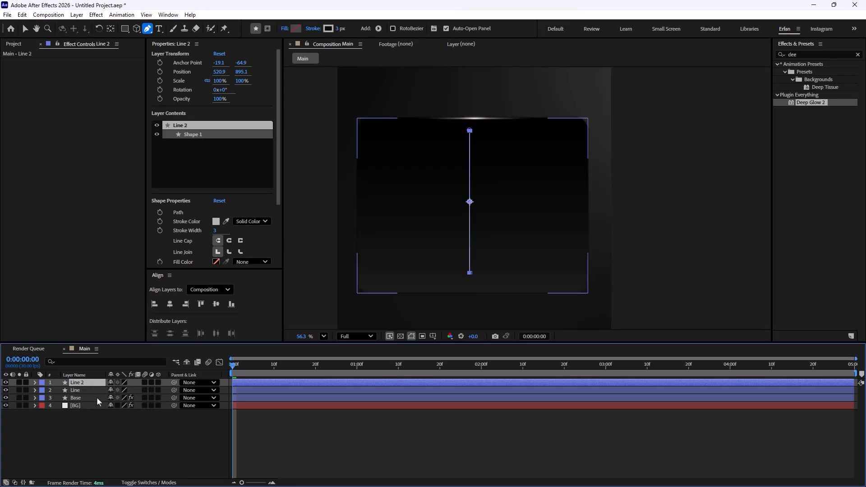
key("r")
left_click(121, 390)
type("90")
key("Return")
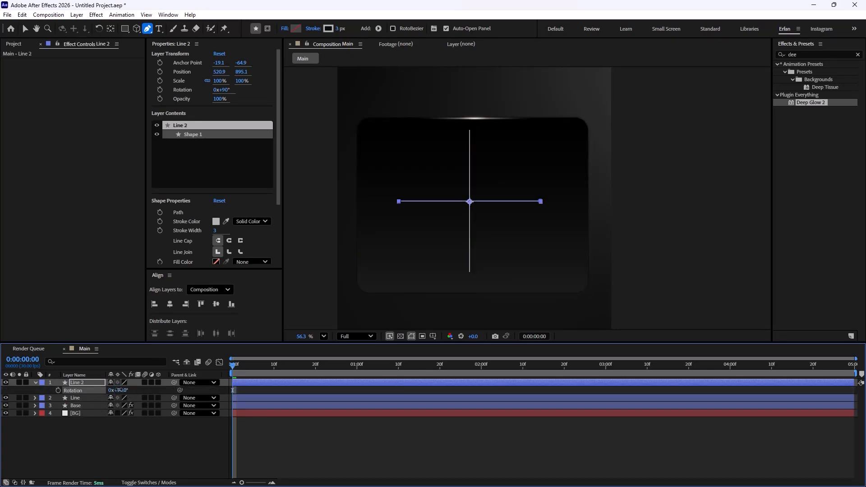
left_click(142, 430)
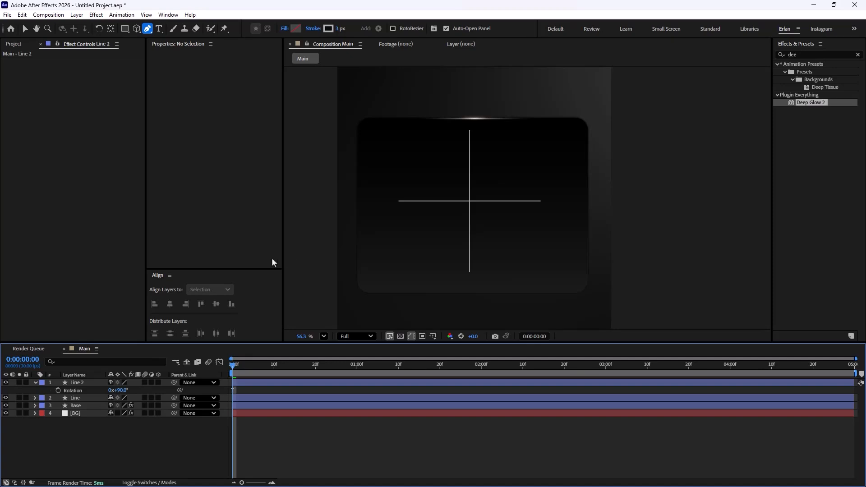
left_click(35, 382)
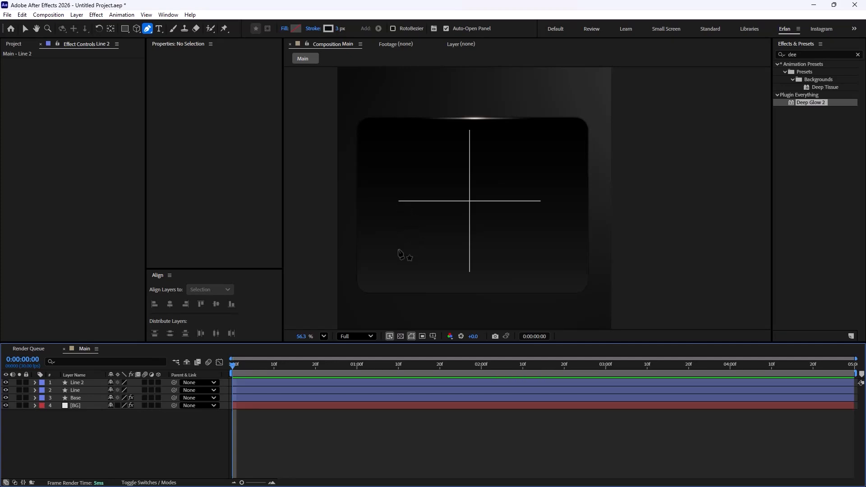
Step: Draw a curved path from the lower left through the cross centre to the right end of the horizontal line
left_click(397, 248)
left_click_drag(471, 201, 473, 140)
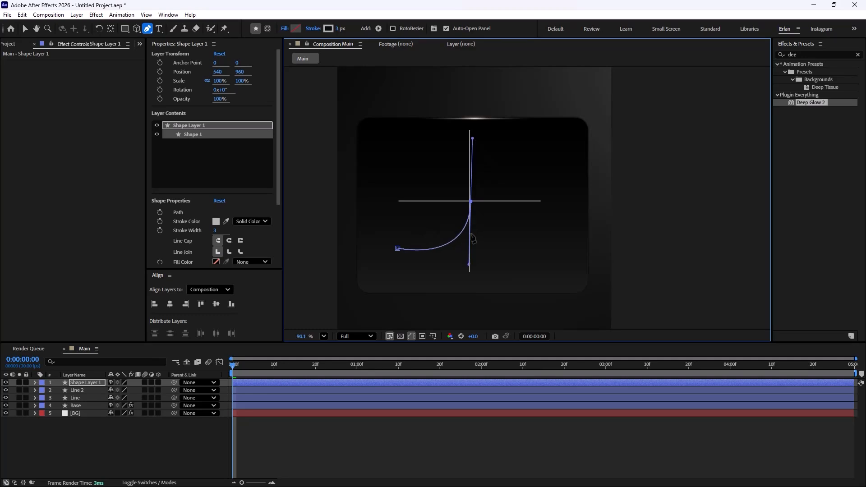
scroll(473, 212, "up", 3)
left_click_drag(472, 169, 469, 170)
scroll(477, 165, "down", 5)
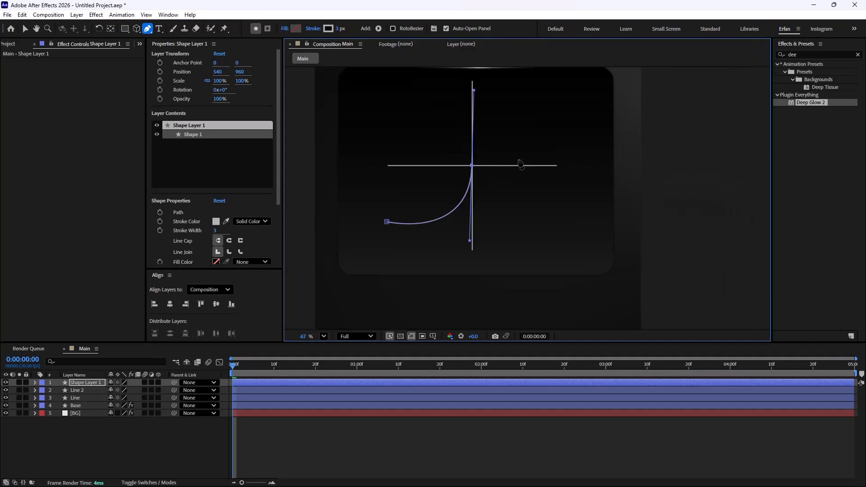
left_click(558, 166)
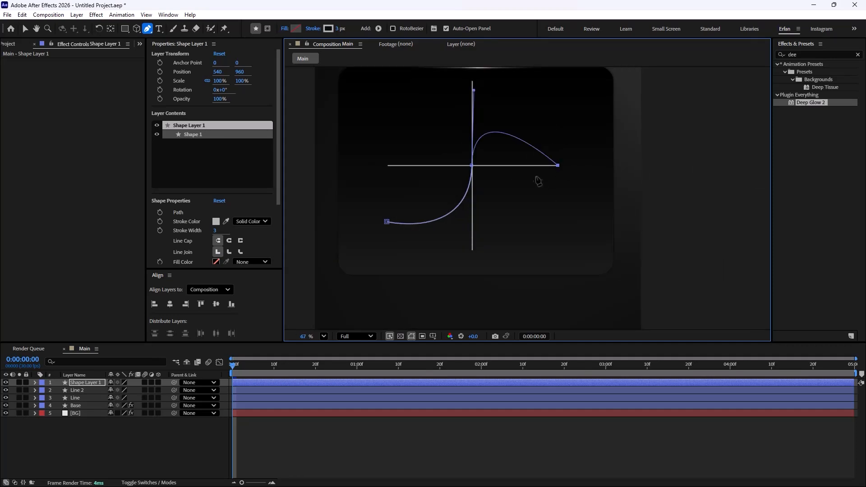
Step: Adjust the centre point's Bezier handles to shape the path into a smooth S-curve
left_click_drag(475, 91, 511, 108)
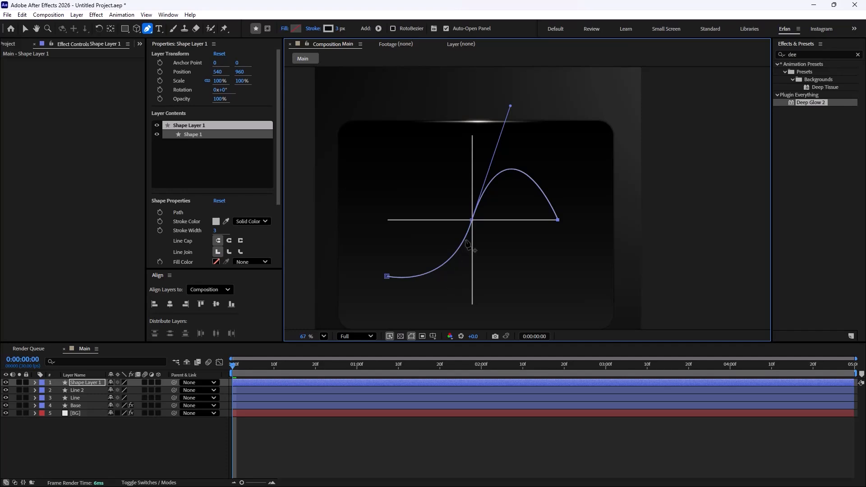
left_click_drag(471, 221, 462, 296)
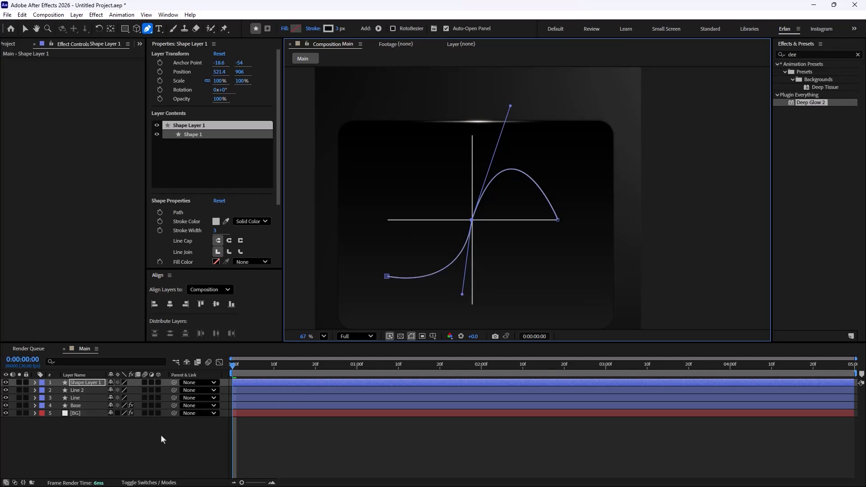
key("ctrl+shift+a")
scroll(495, 238, "up", 5)
scroll(495, 238, "down", 5)
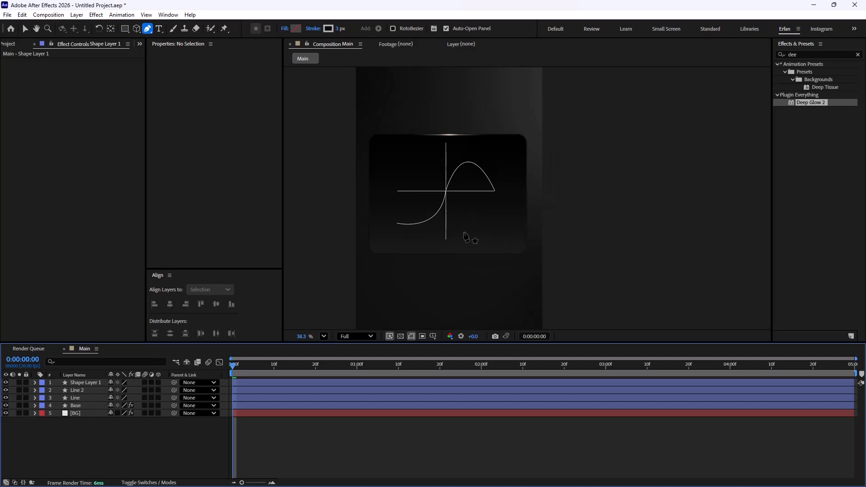
Step: Undo the last path edits and redraw the curve's end point above the right end of the horizontal line, with vertical handles
key("ctrl+z")
key("ctrl+z")
key("ctrl+z")
key("ctrl+z")
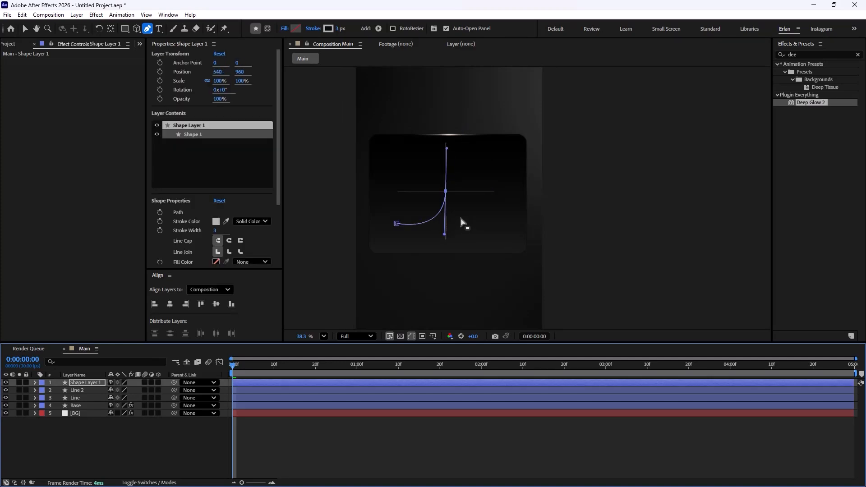
scroll(461, 184, "up", 2)
left_click_drag(506, 169, 512, 214)
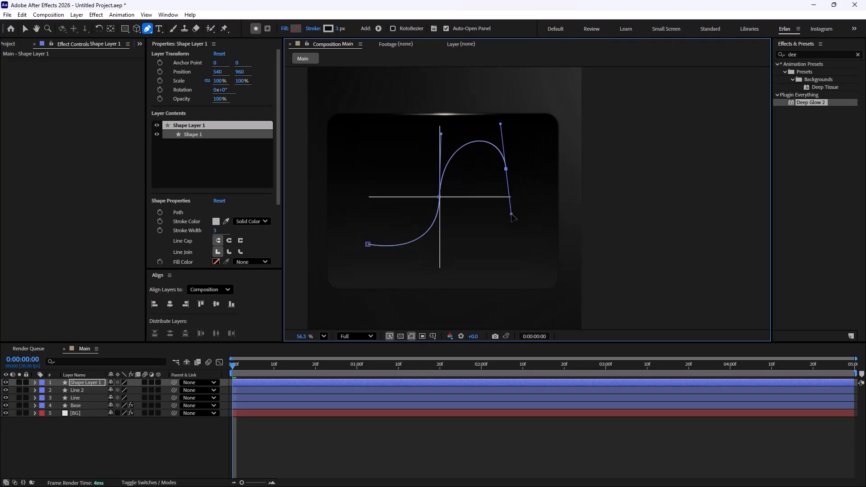
left_click_drag(502, 126, 509, 125)
left_click_drag(440, 135, 441, 127)
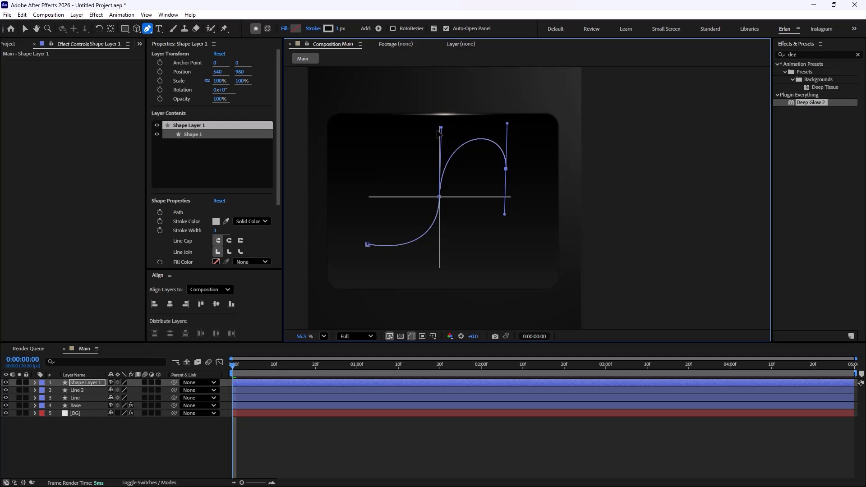
Step: Rename the new curve's shape layer as Line 3 and set its label colour to Purple
left_click(196, 432)
scroll(469, 199, "down", 5)
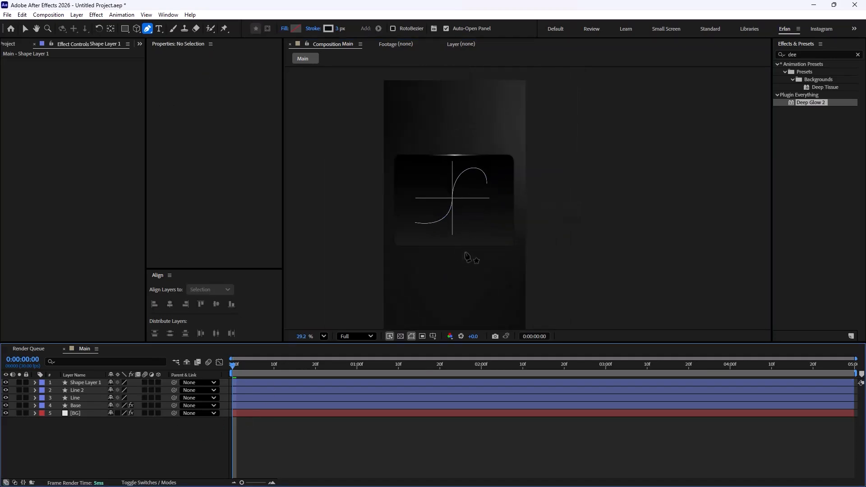
scroll(410, 218, "down", 1)
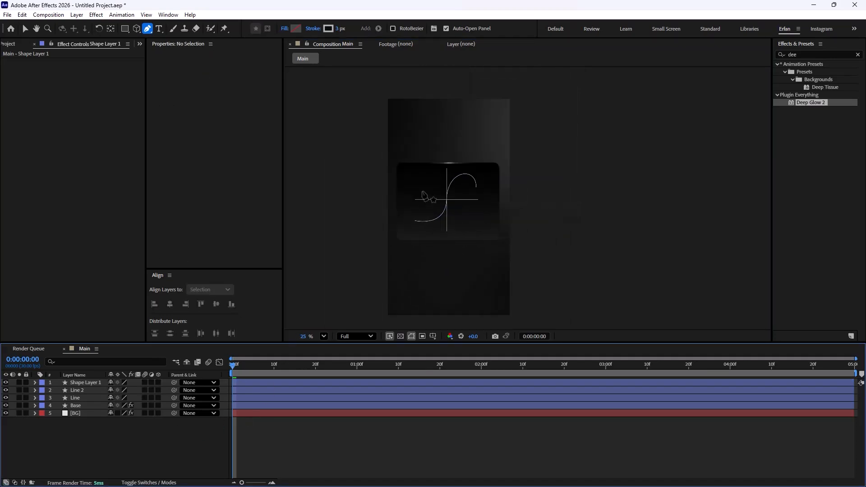
left_click(72, 383)
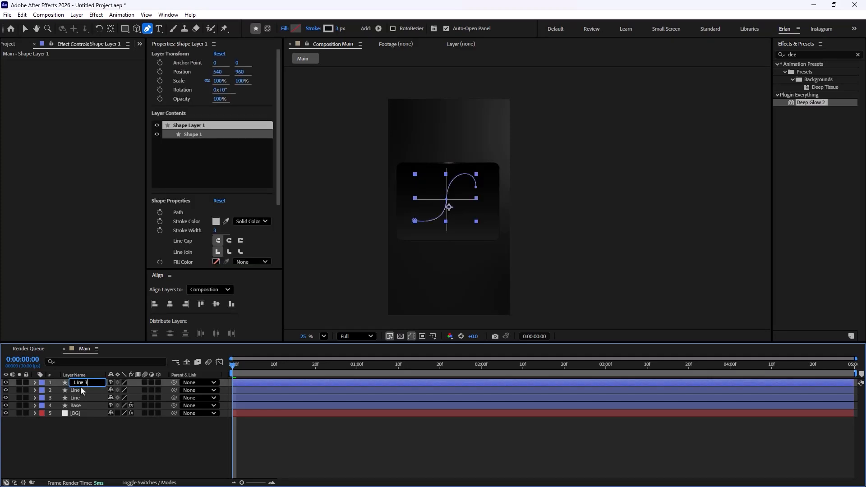
key("Return")
left_click(42, 383)
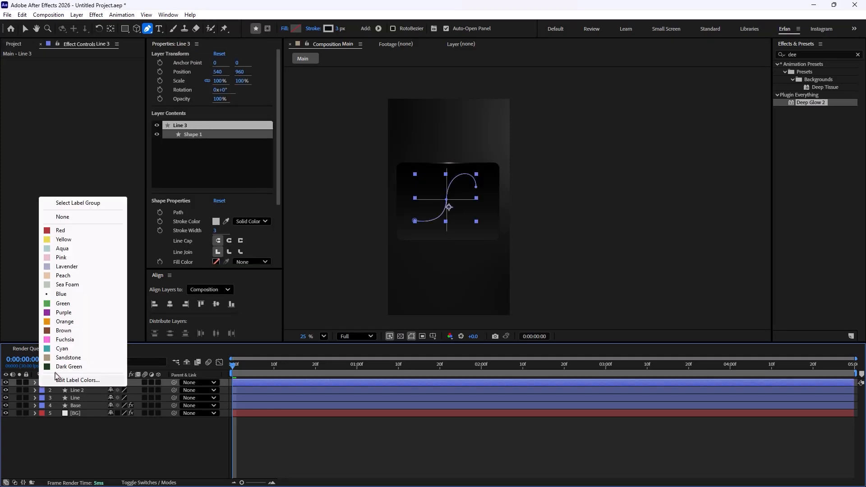
left_click(82, 313)
left_click(107, 424)
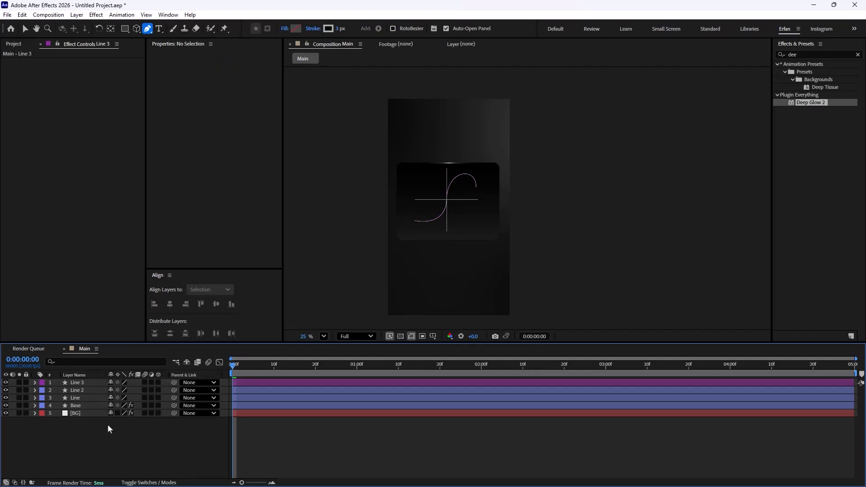
Step: Set the shape tools' fill to a solid blue colour and the stroke to None
scroll(429, 241, "up", 1)
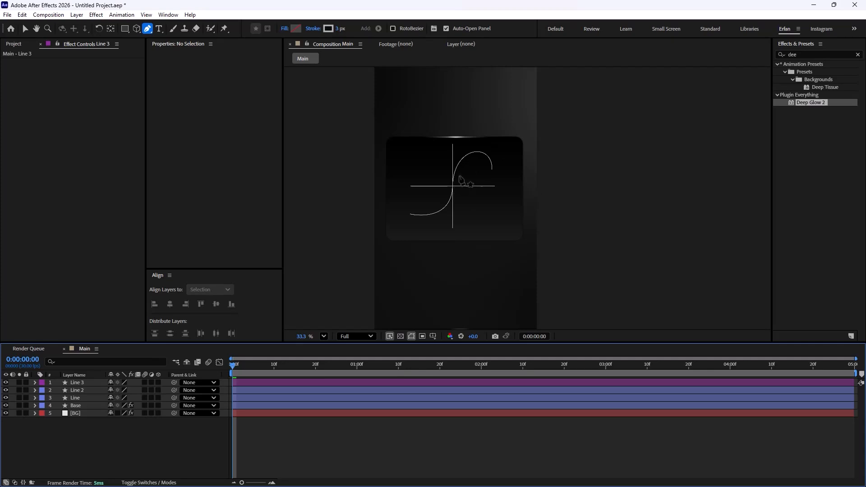
left_click(280, 384)
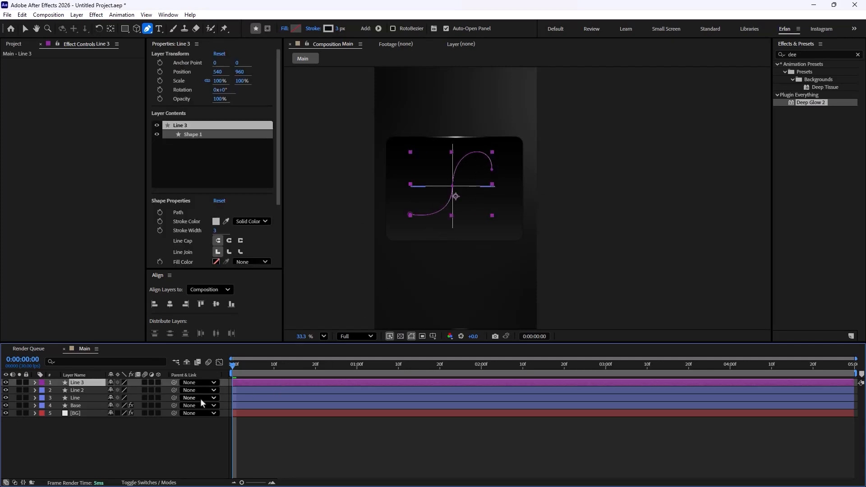
left_click(150, 433)
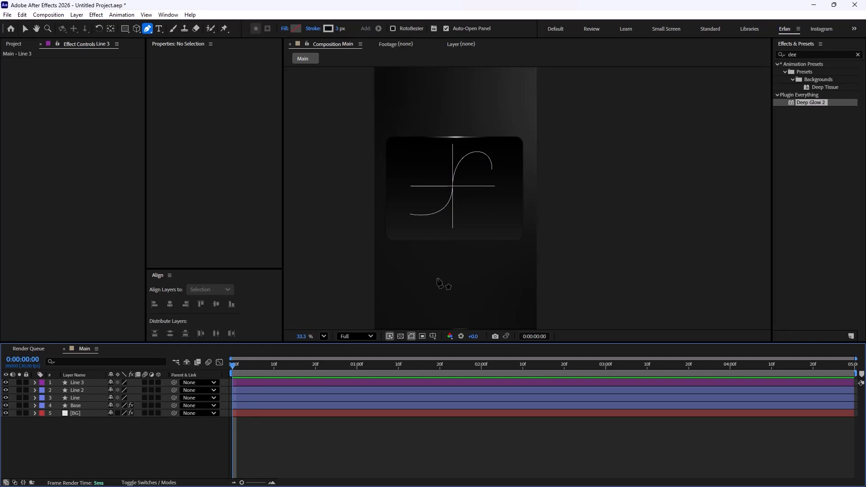
left_click(285, 29)
left_click(402, 224)
left_click(436, 273)
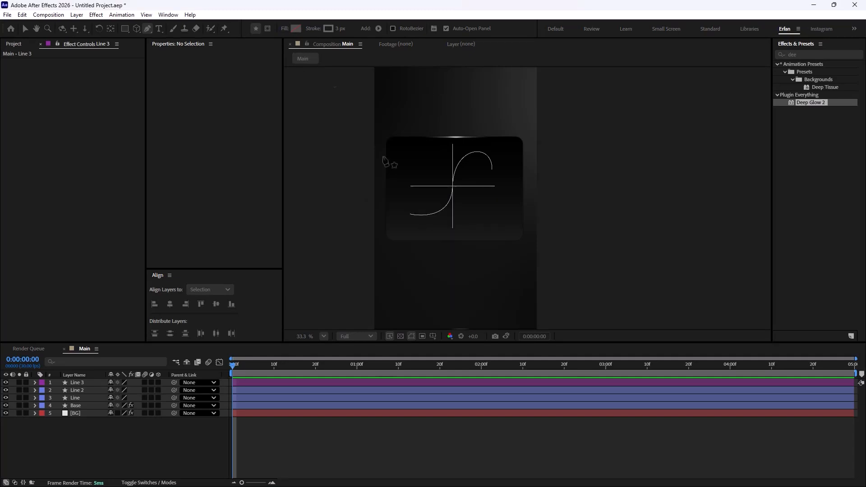
left_click(316, 28)
left_click(385, 225)
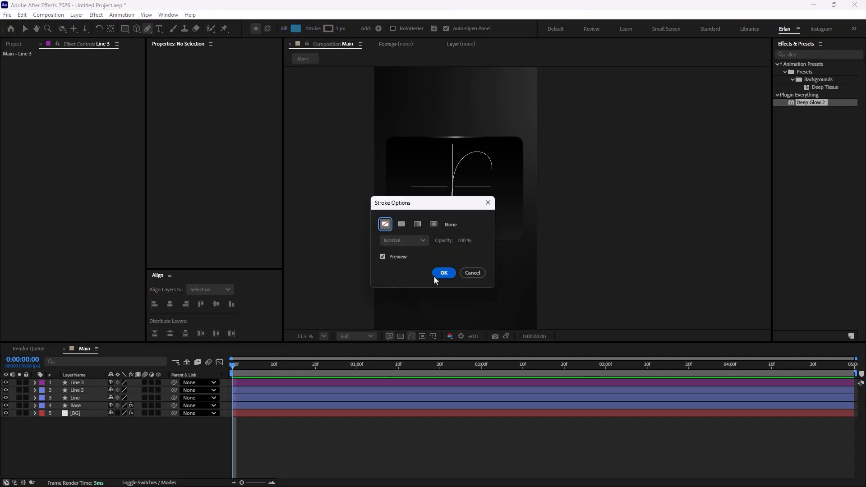
left_click(435, 275)
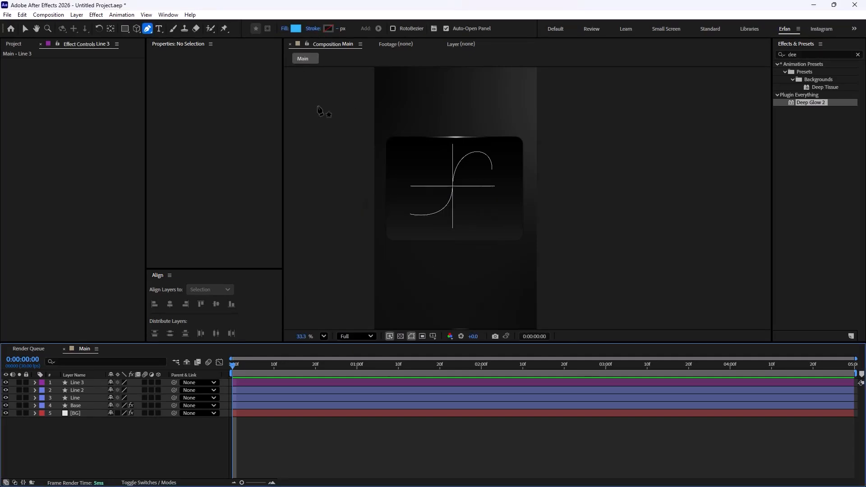
Step: Draw a tall ellipse about 72 x 507 px with the Ellipse tool beside the card's left edge
left_click(125, 28)
left_click(158, 45)
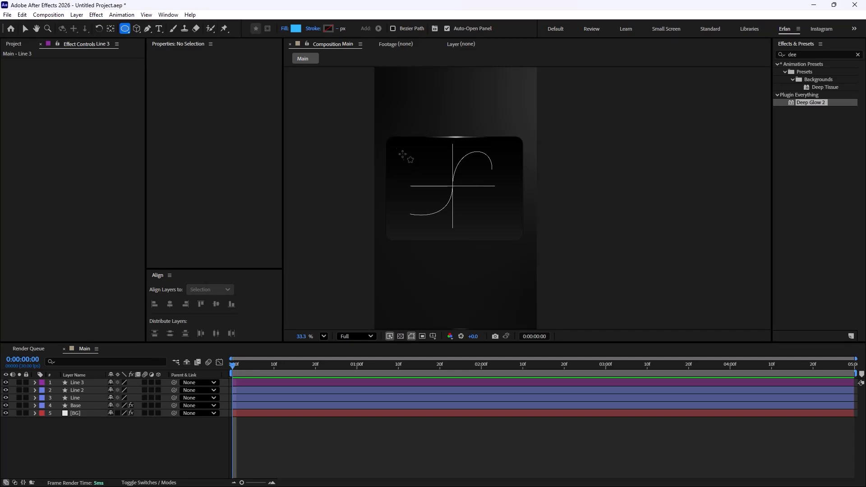
left_click_drag(398, 107, 409, 183)
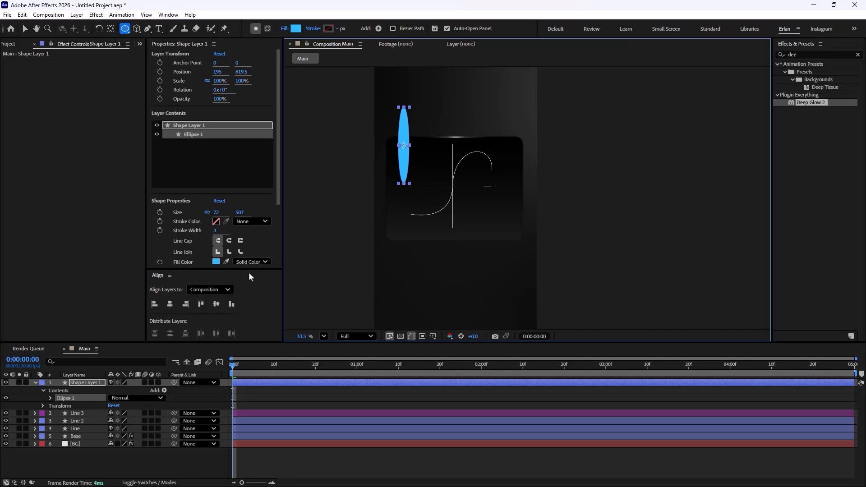
left_click(89, 384)
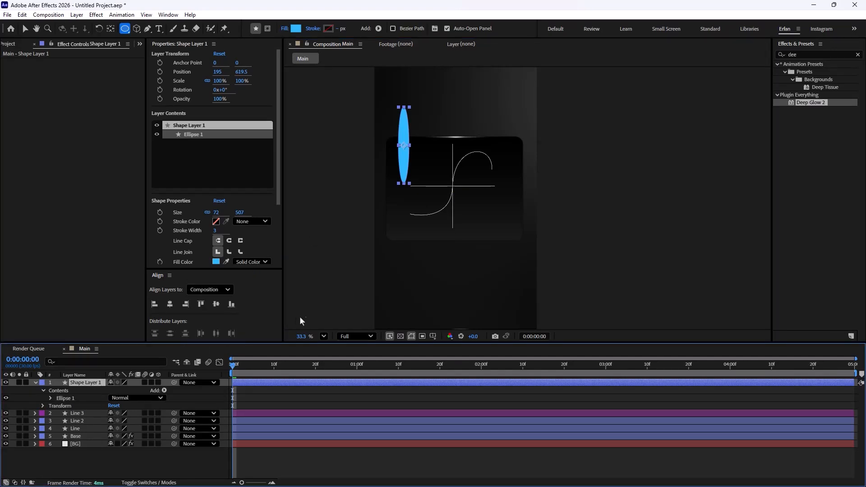
Step: Apply Gaussian Blur (Legacy) to the ellipse and set its blurriness to 25
left_click_drag(806, 55, 745, 59)
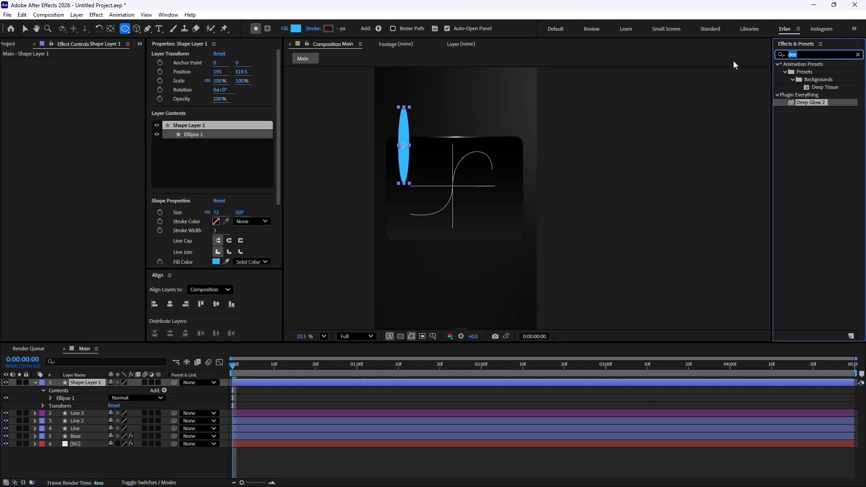
type("gaus")
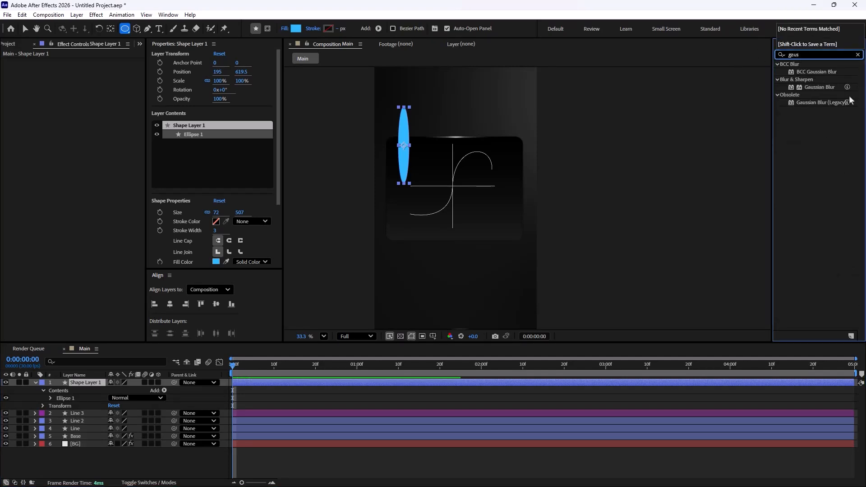
left_click_drag(810, 101, 142, 273)
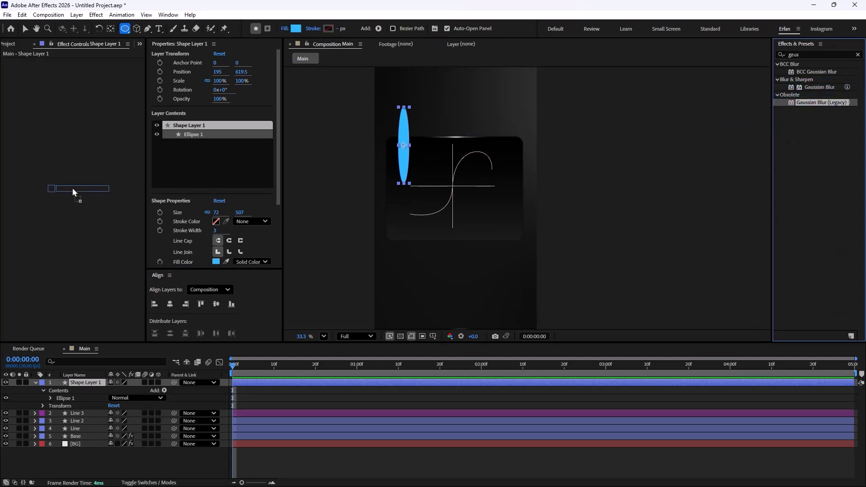
left_click_drag(73, 188, 72, 187)
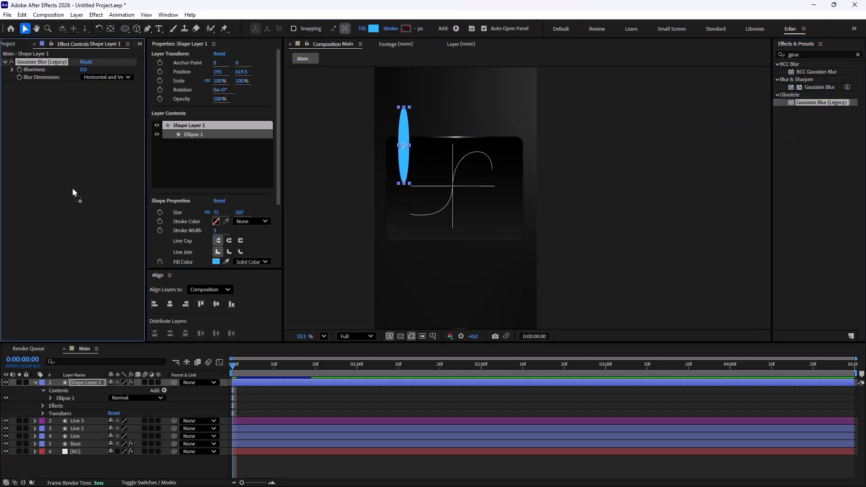
left_click(87, 71)
type("25")
key("Return")
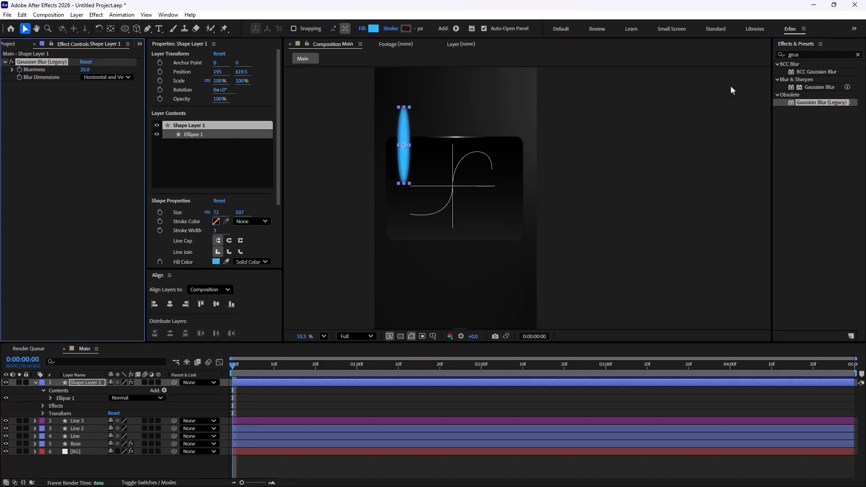
Step: Apply Directional Blur to the ellipse and set its direction to 257°
left_click(817, 55)
type("dire")
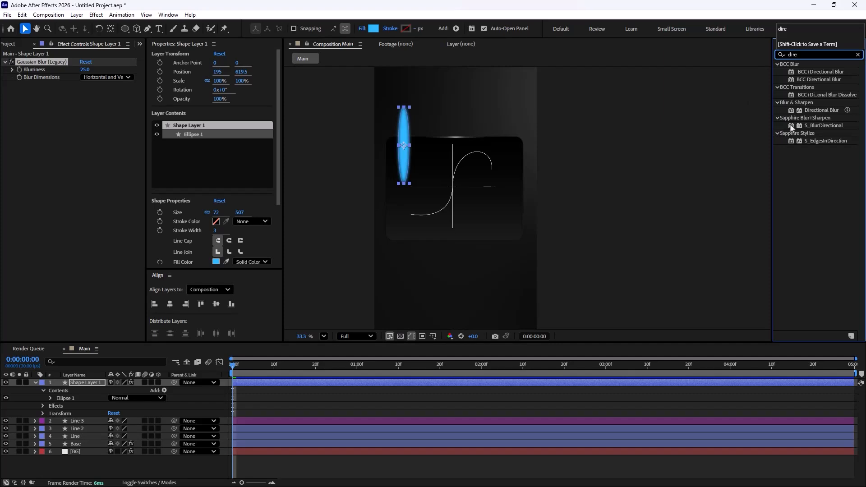
left_click_drag(824, 110, 83, 384)
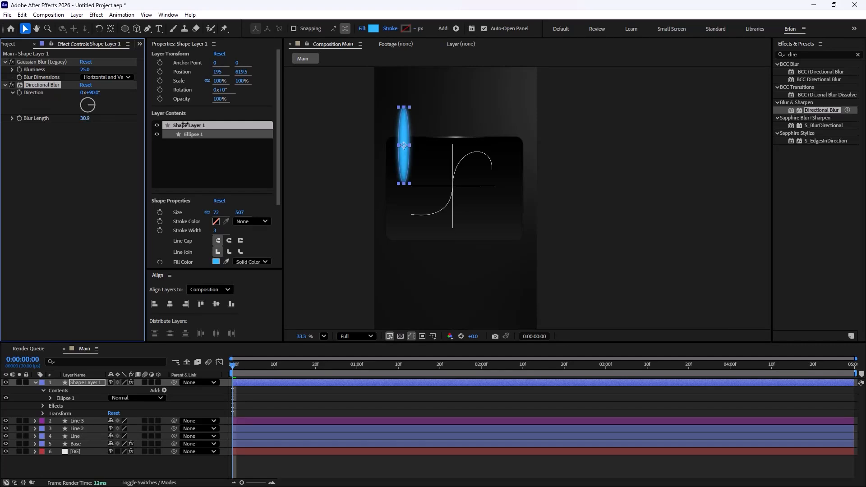
scroll(419, 167, "up", 4)
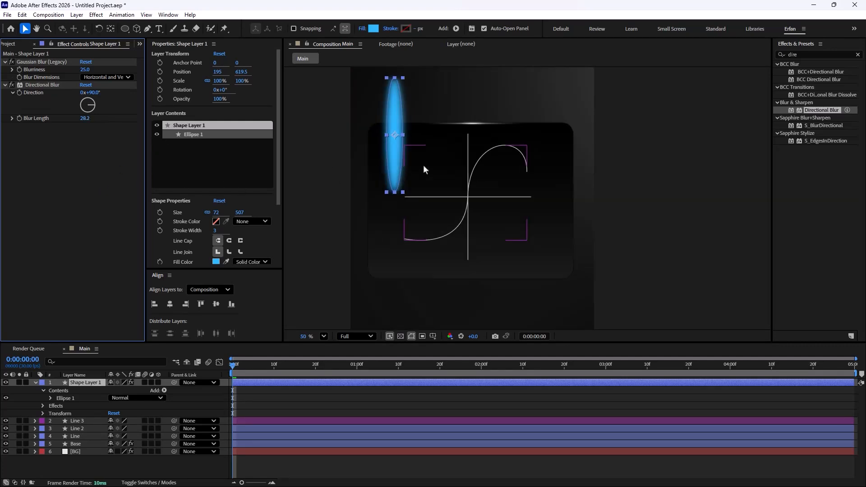
left_click_drag(96, 95, 87, 93)
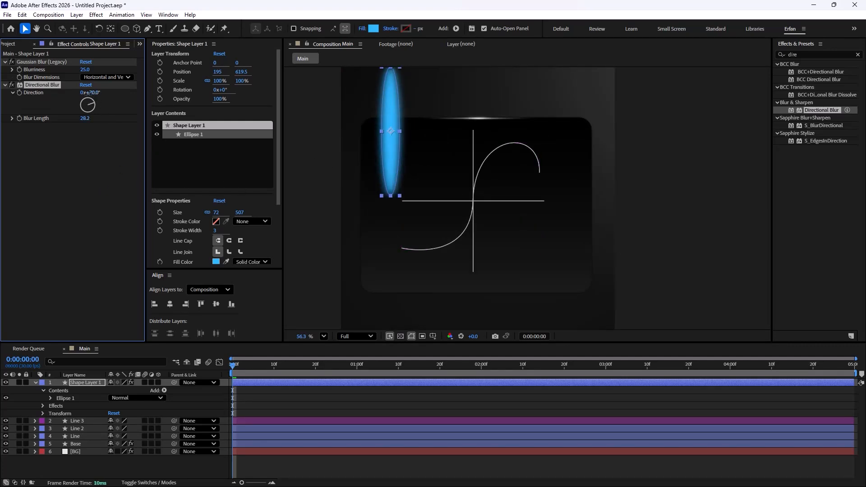
left_click_drag(206, 104, 180, 104)
Step: Rename the ellipse layer as Light Array
left_click(85, 381)
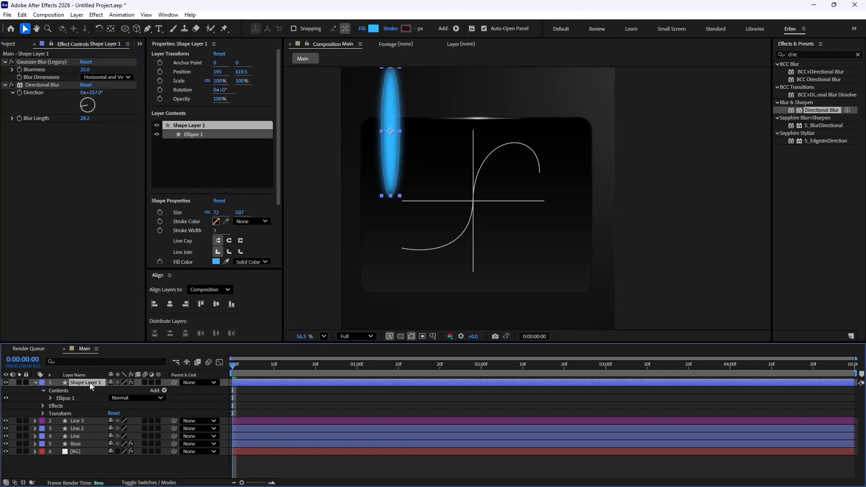
key("Return")
type("Light Array")
key("Return")
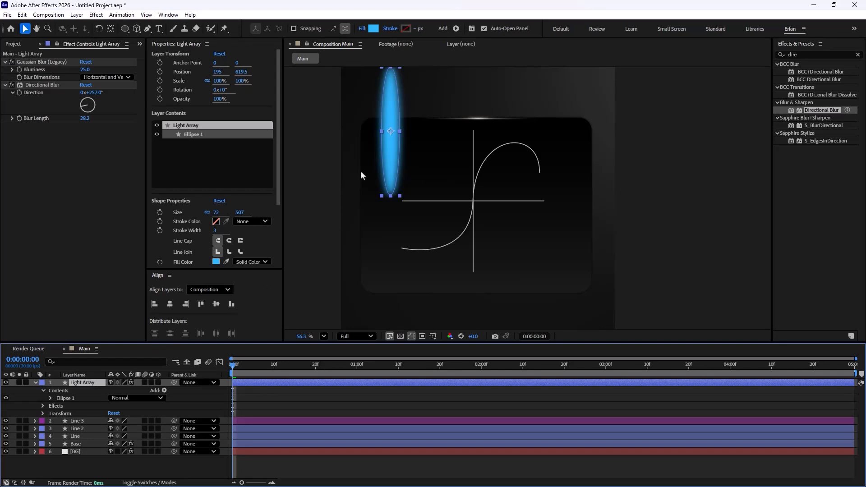
Step: Rotate the Light Array ellipse to -35° and place it over the card's upper left corner
left_click_drag(396, 152, 377, 153)
key("r")
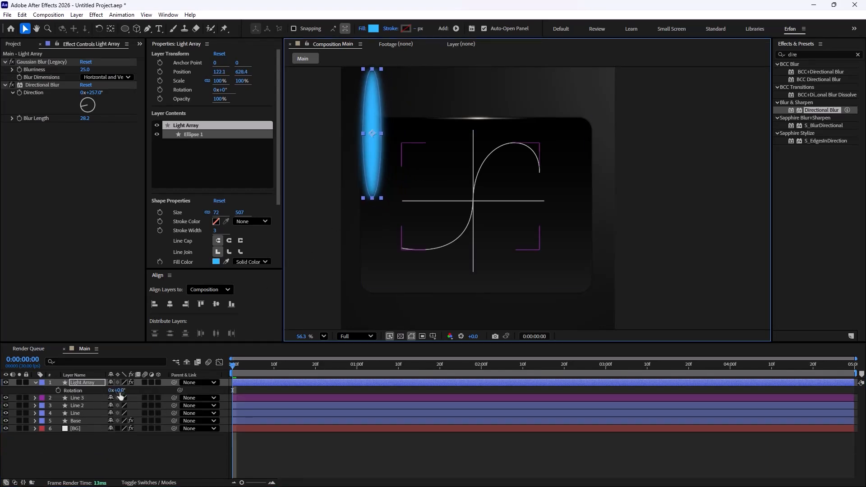
left_click_drag(119, 391, 104, 391)
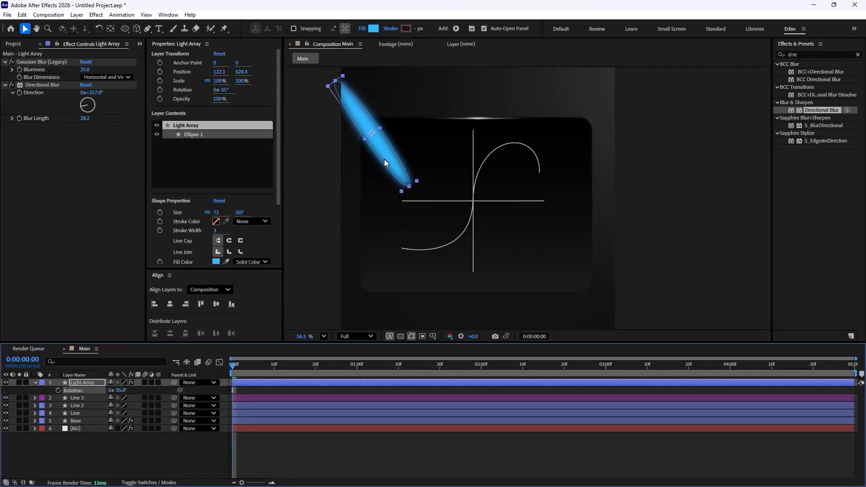
left_click_drag(385, 163, 375, 146)
left_click(166, 436)
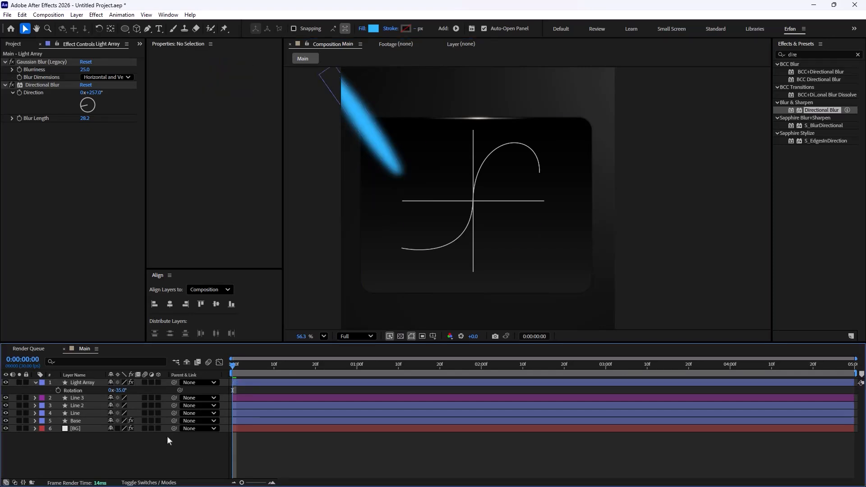
Step: Use the Base layer as the track matte for Light Array while keeping Base visible
scroll(451, 163, "down", 3)
left_click(148, 383)
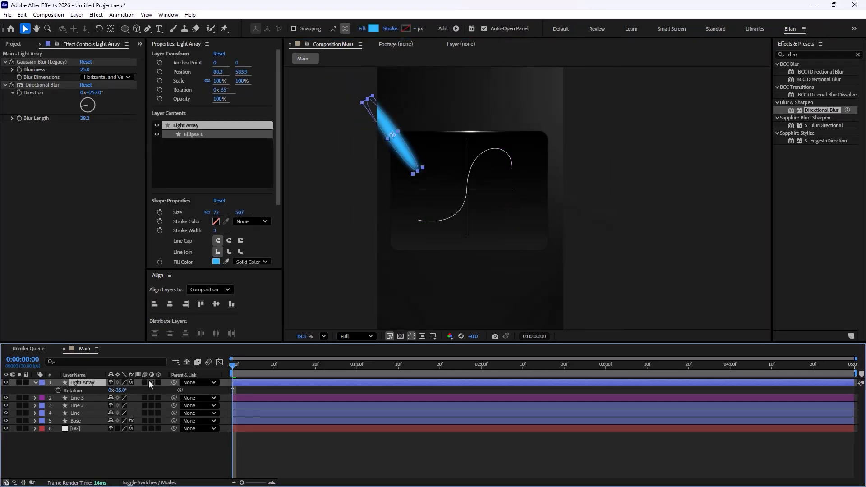
left_click(15, 483)
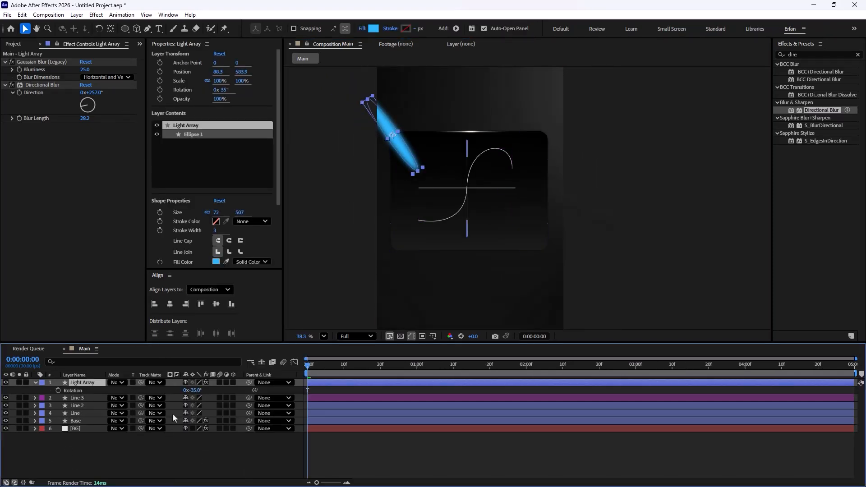
left_click_drag(141, 383, 77, 421)
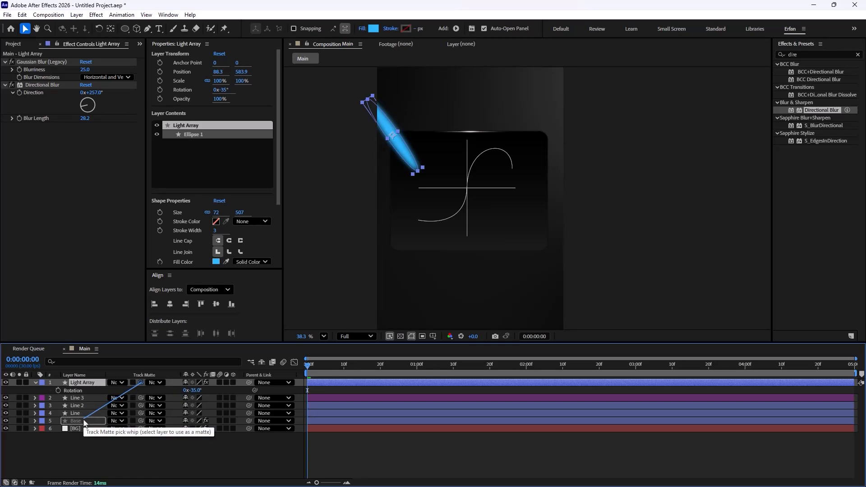
left_click(6, 421)
left_click(57, 448)
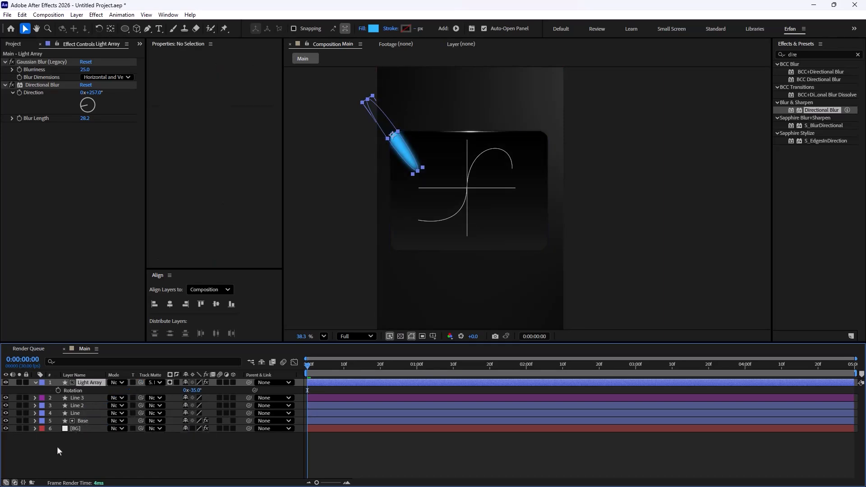
Step: Nudge the Light Array ellipse slightly up and left within the card's corner
left_click(399, 150)
left_click_drag(400, 153, 399, 150)
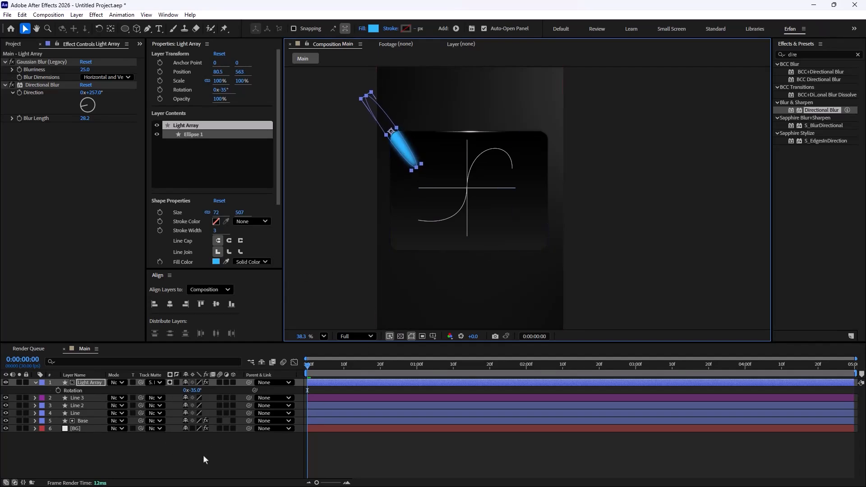
Step: Keyframe Light Array's Scale at the start and set its vertical scale to 84% at 1 second
key("s")
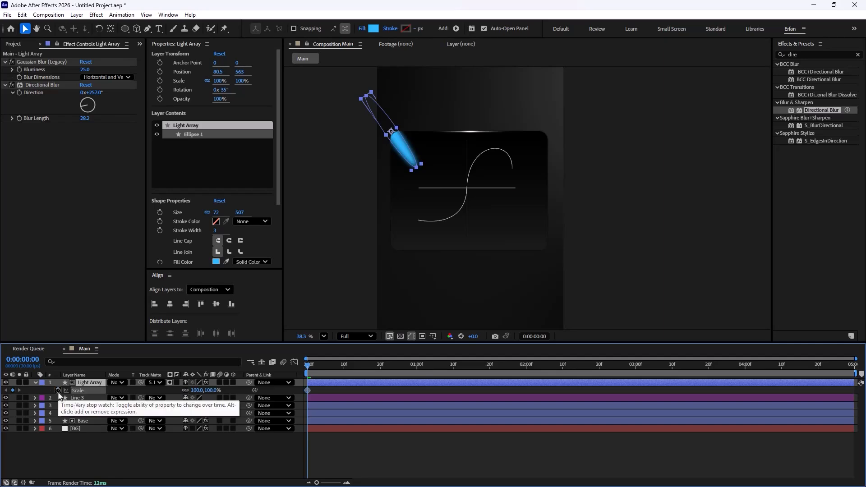
left_click(59, 391)
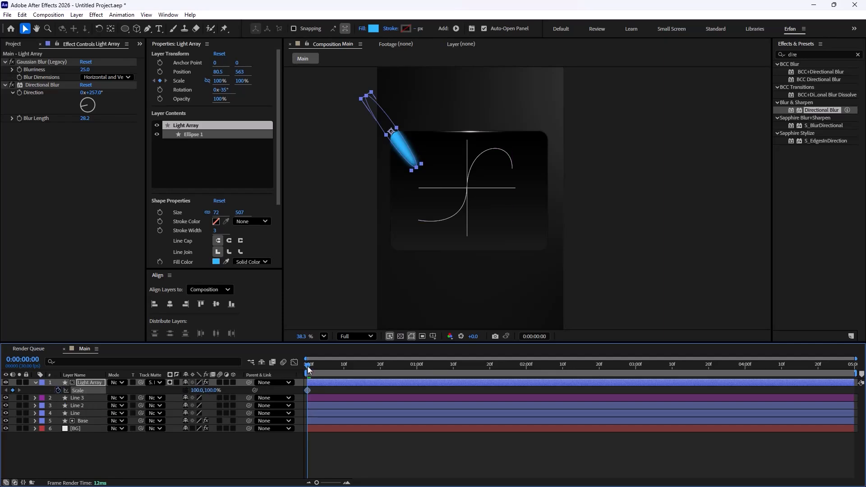
left_click_drag(311, 368, 419, 383)
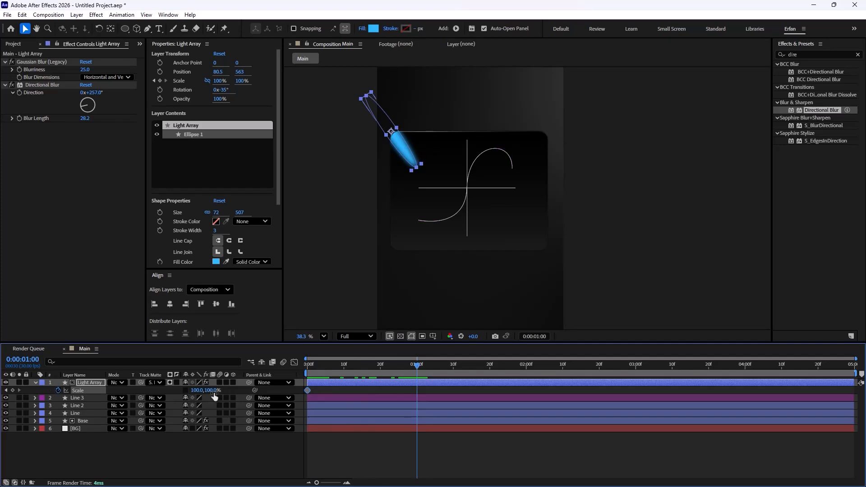
left_click_drag(210, 391, 197, 390)
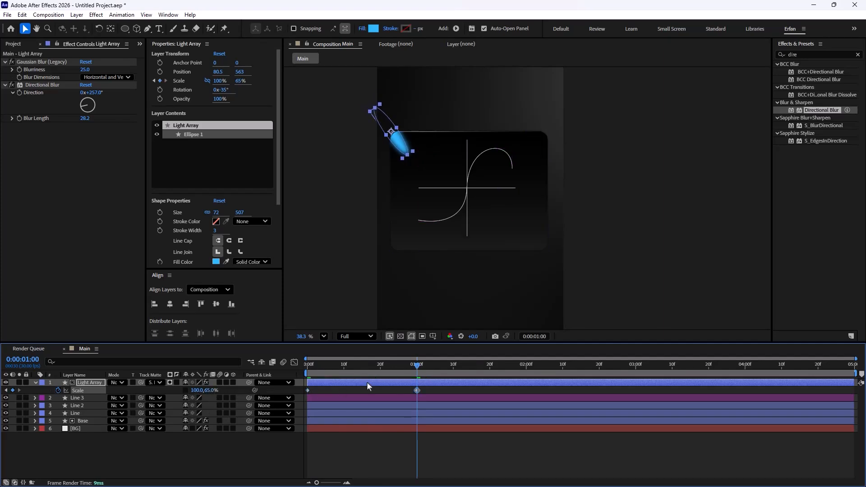
left_click_drag(406, 368, 414, 405)
left_click_drag(210, 392, 217, 393)
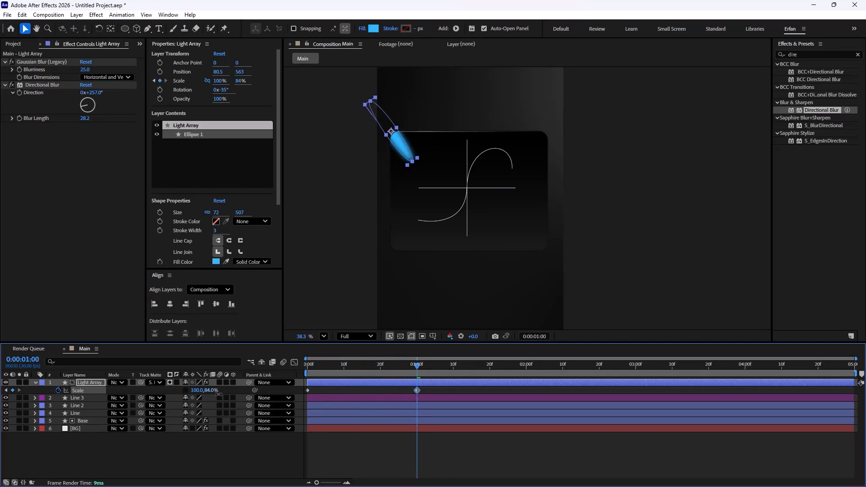
Step: Add a loopOut("pingpong") expression to Light Array's Scale property
left_click_drag(414, 380, 304, 386)
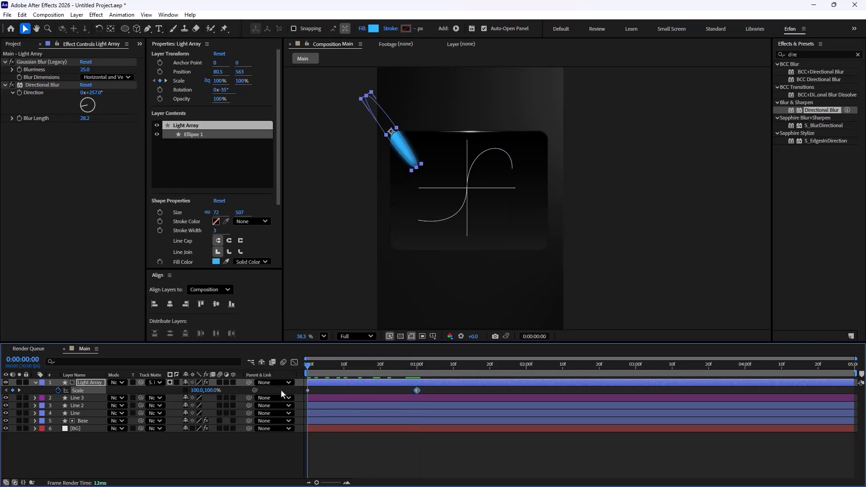
left_click(58, 391, "alt")
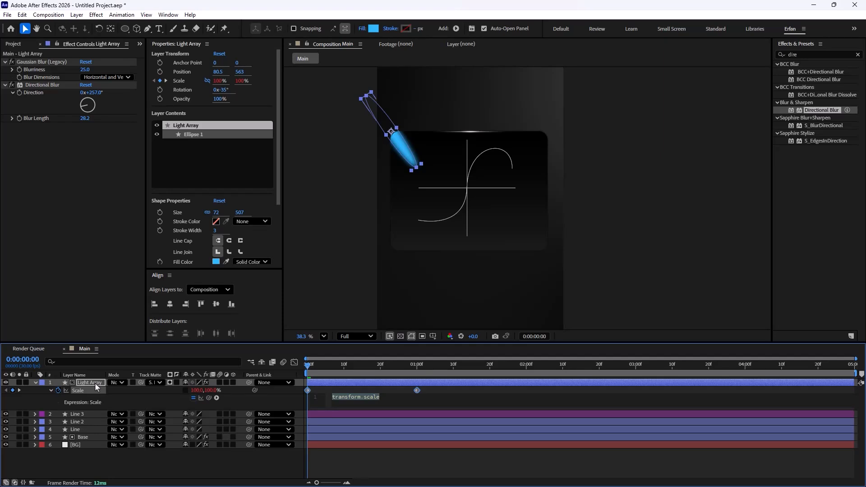
type("loopOut()")
key("Down")
key("Down")
key("Return")
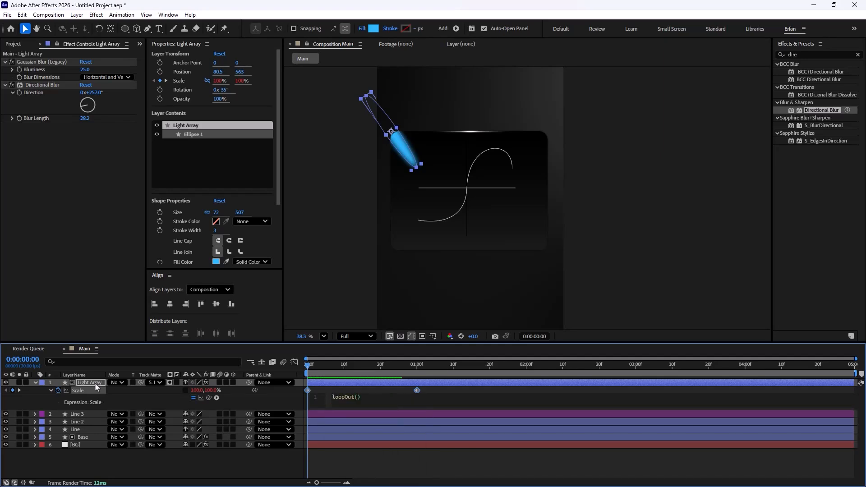
type("\"")
key("Down")
key("Down")
key("Down")
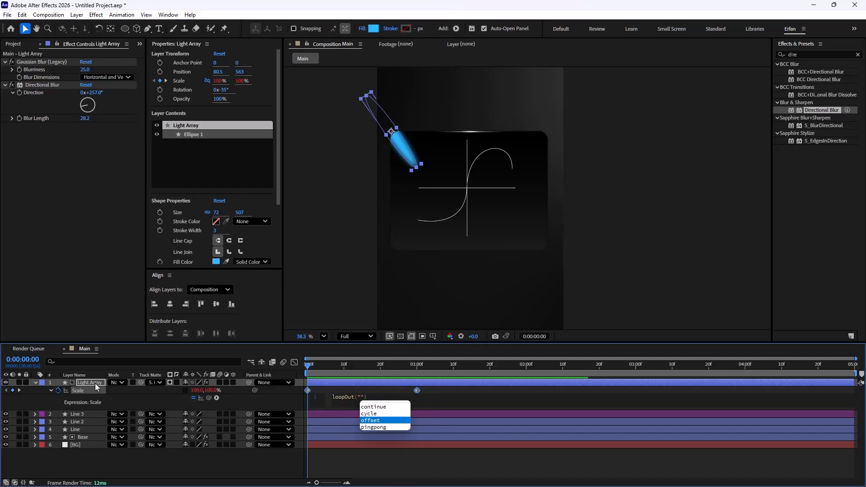
key("Return")
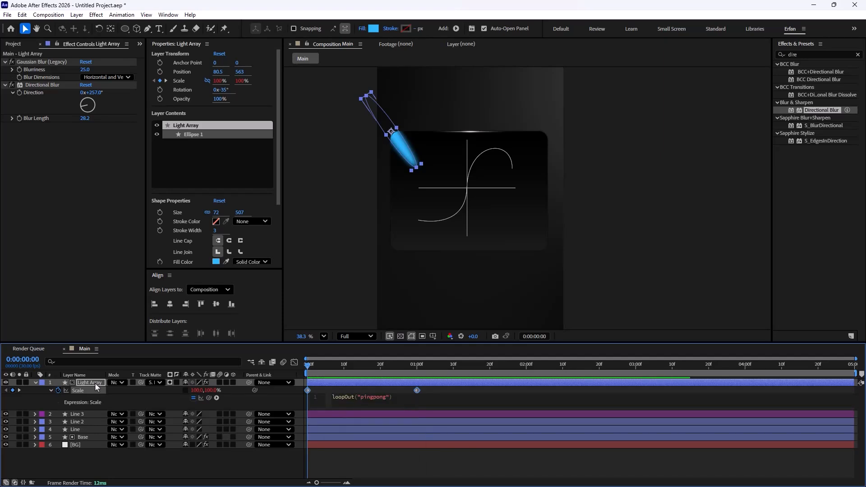
left_click(245, 464)
Step: Preview the pulsing light animation and return to the start
key("space")
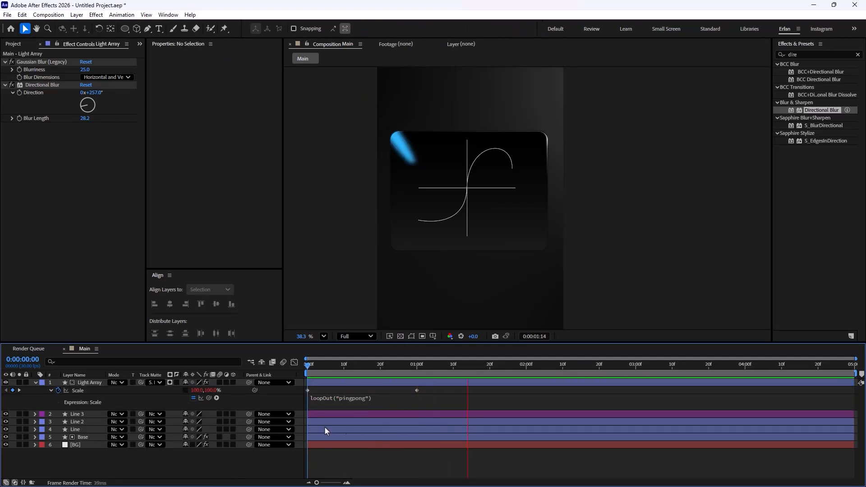
key("space")
left_click_drag(579, 365, 195, 383)
Step: Apply Fast Box Blur to the Light Array layer with a blur radius of 22
left_click(90, 383)
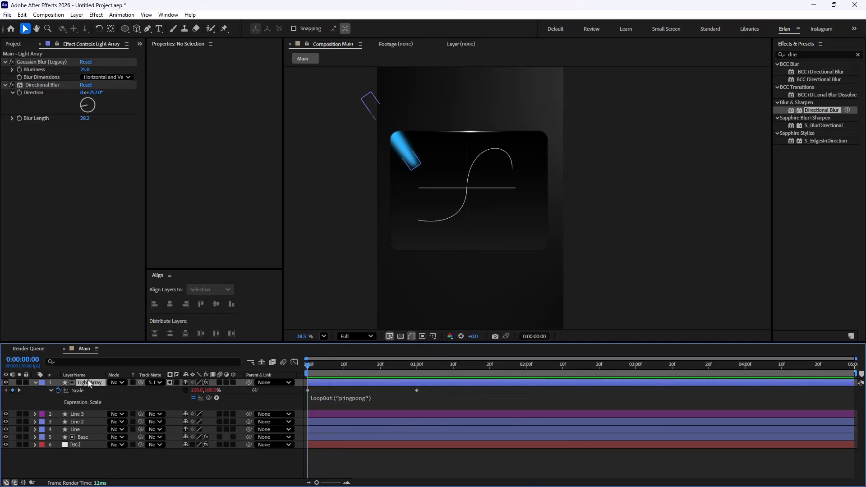
double_click(822, 53)
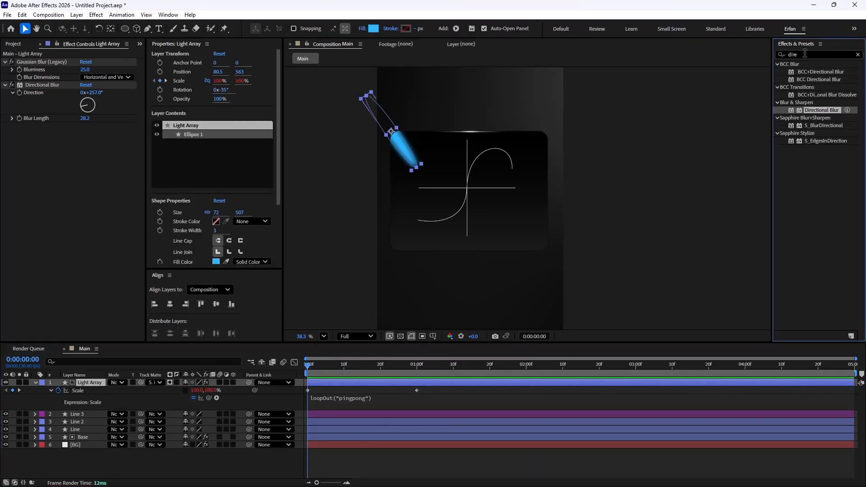
type("fast")
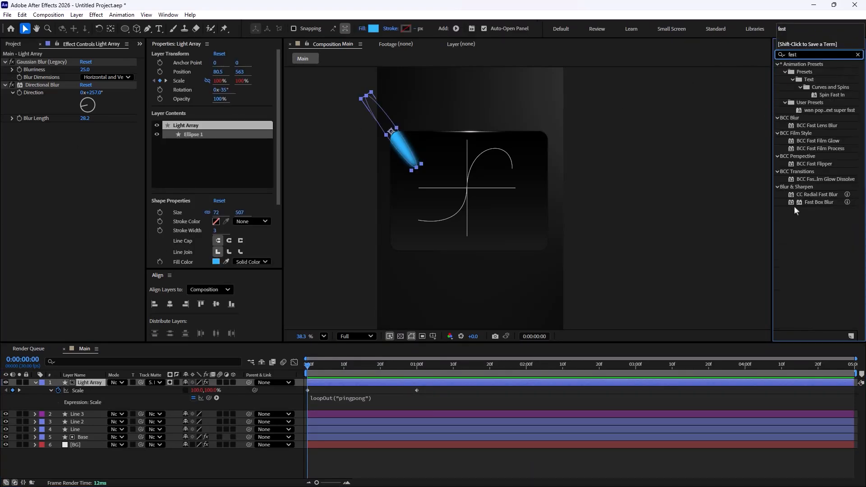
left_click_drag(818, 204, 95, 133)
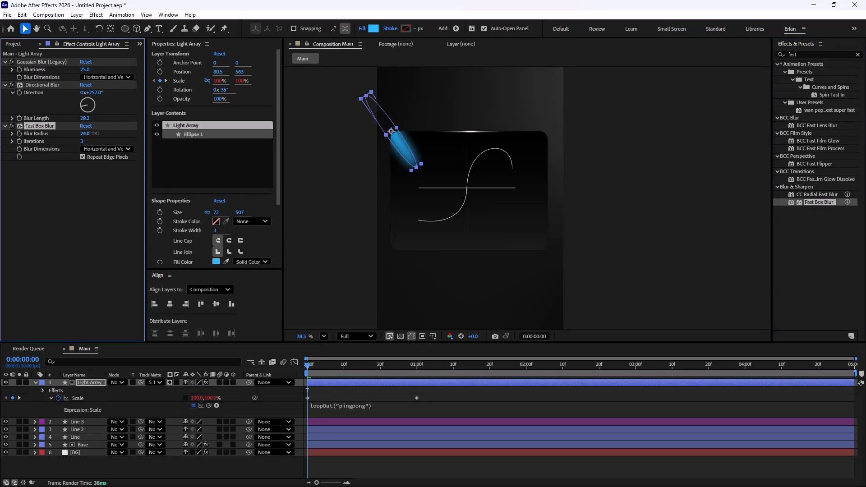
left_click(74, 214)
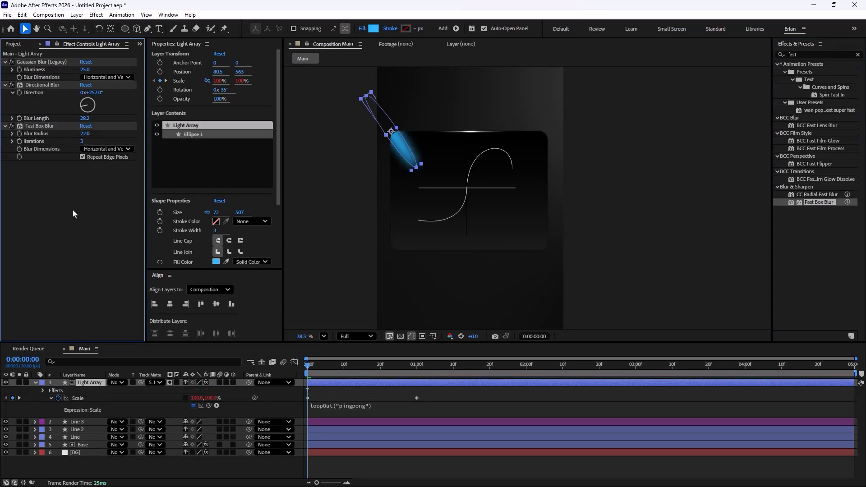
Step: Try applying Curves to the BG layer and adjusting its RGB curve
left_click(392, 282)
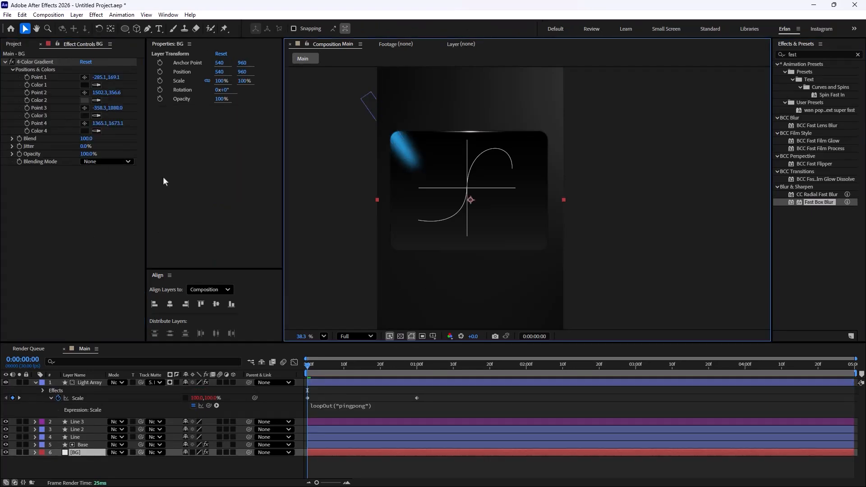
left_click(807, 54)
type("curve")
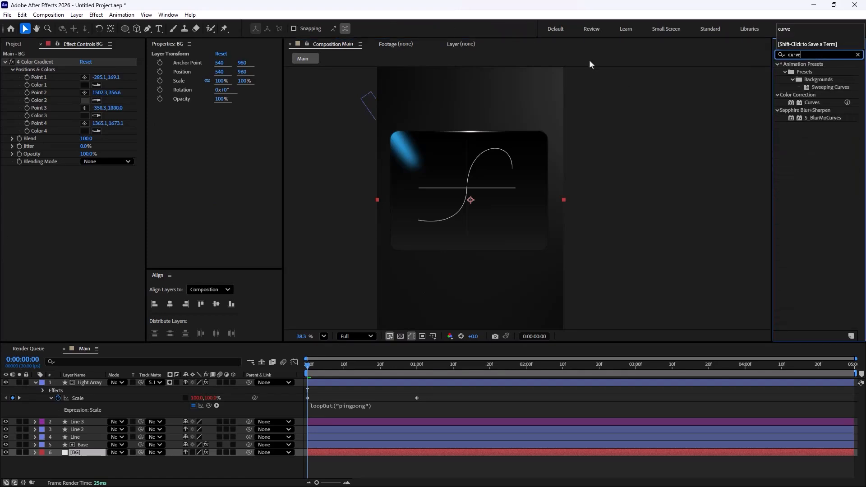
left_click_drag(793, 105, 107, 228)
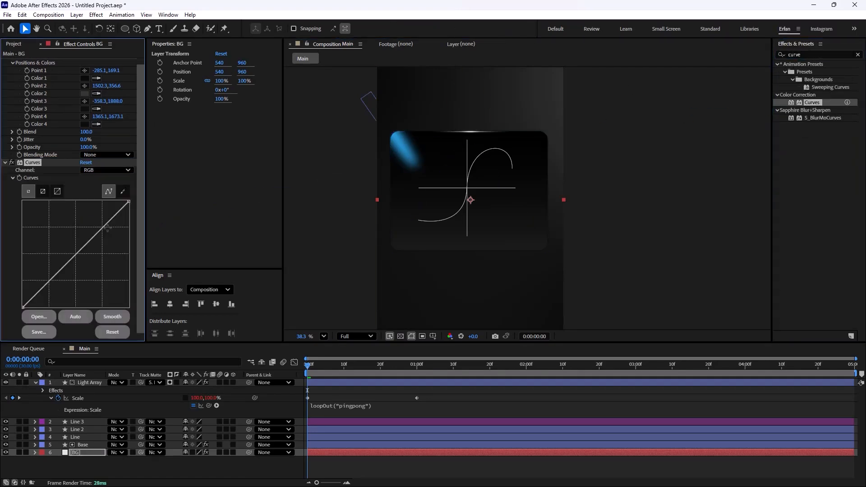
left_click(100, 172)
left_click(97, 221)
left_click_drag(129, 202, 83, 203)
left_click_drag(23, 307, 64, 308)
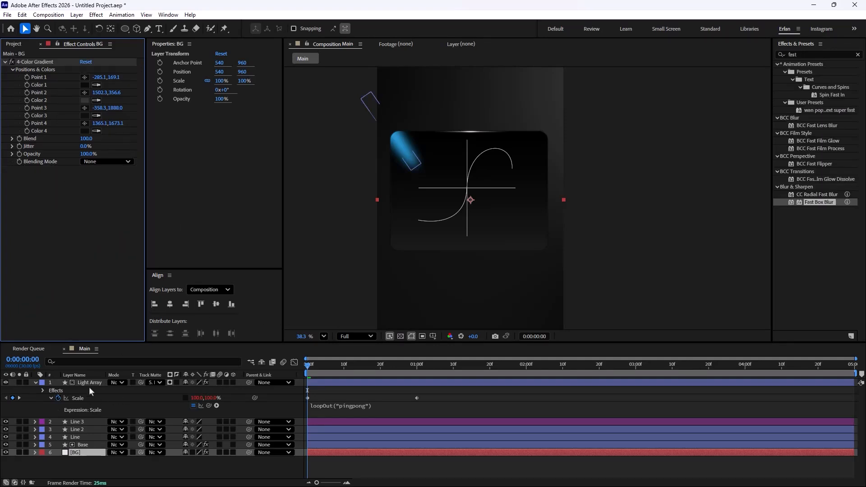
Step: Change the Light Array ellipse's fill colour to green 0A6C13
left_click(89, 383)
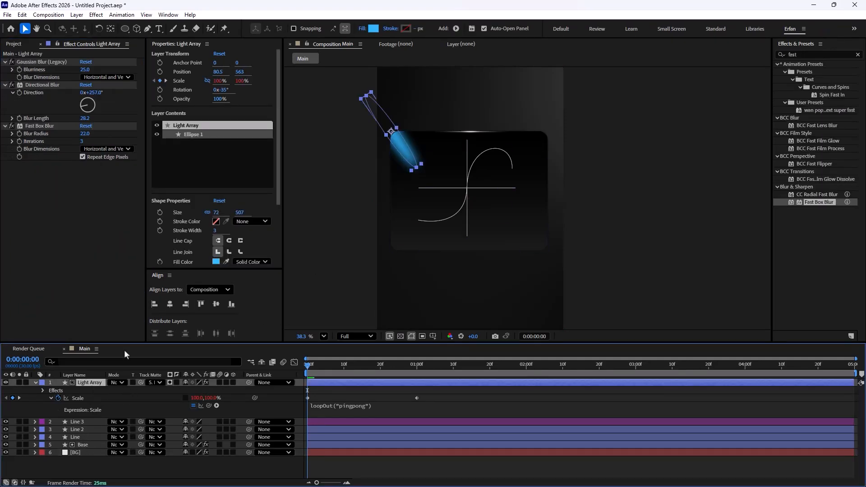
left_click(4, 62)
left_click(5, 69)
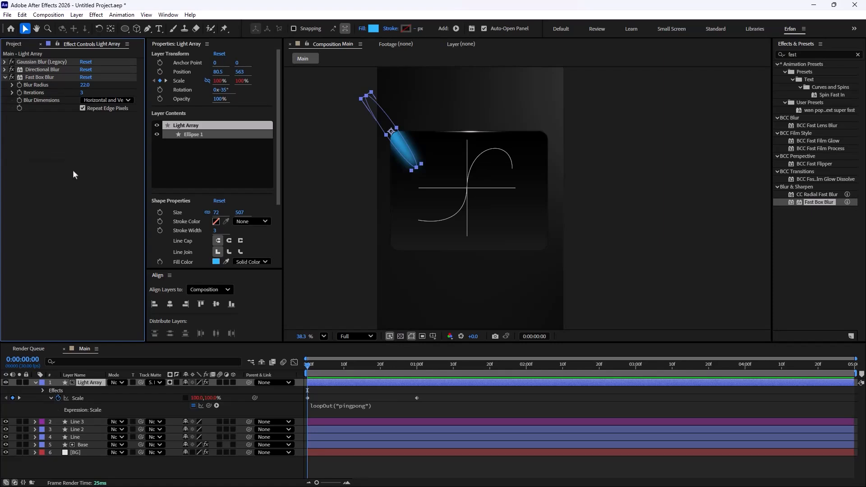
left_click(374, 28)
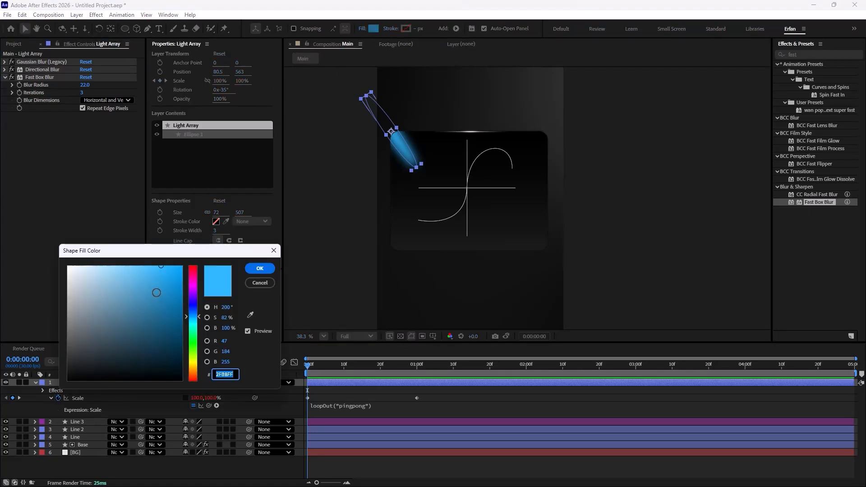
mouse_move(194, 303)
left_mouse_down()
mouse_move(194, 346)
mouse_move(170, 346)
mouse_move(172, 338)
left_mouse_up()
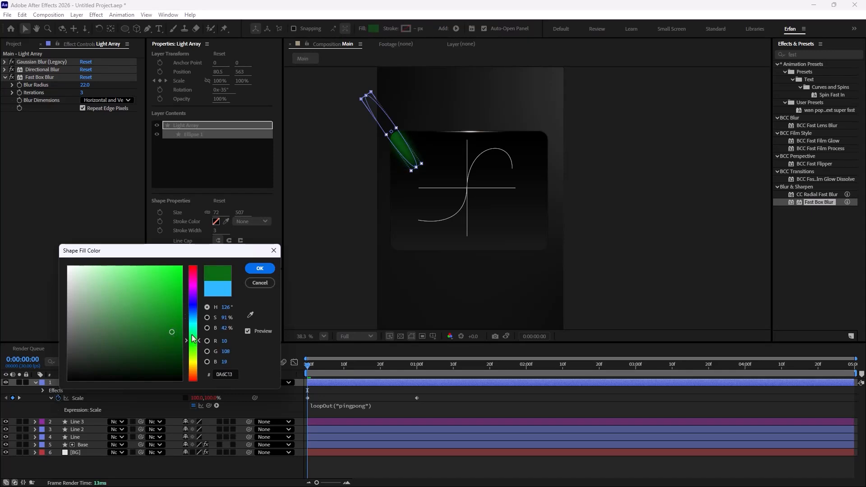
left_click(259, 269)
Step: Collapse the layer and preview the composition
left_click(36, 383)
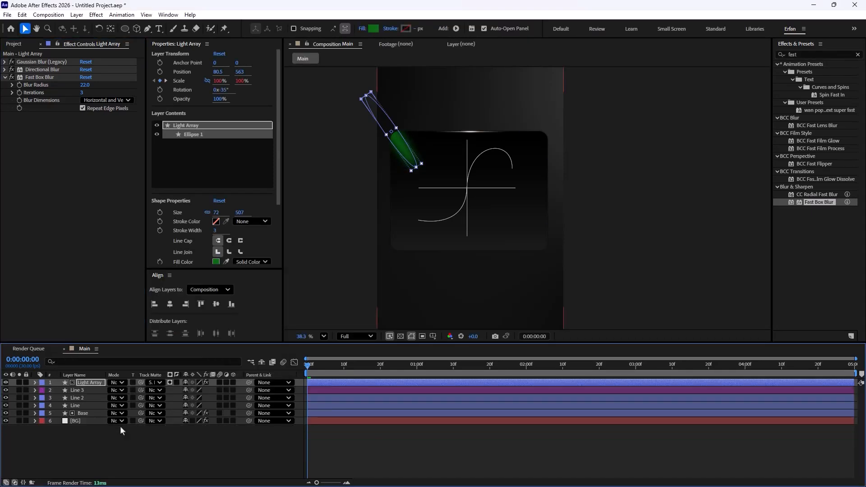
left_click(147, 441)
key("space")
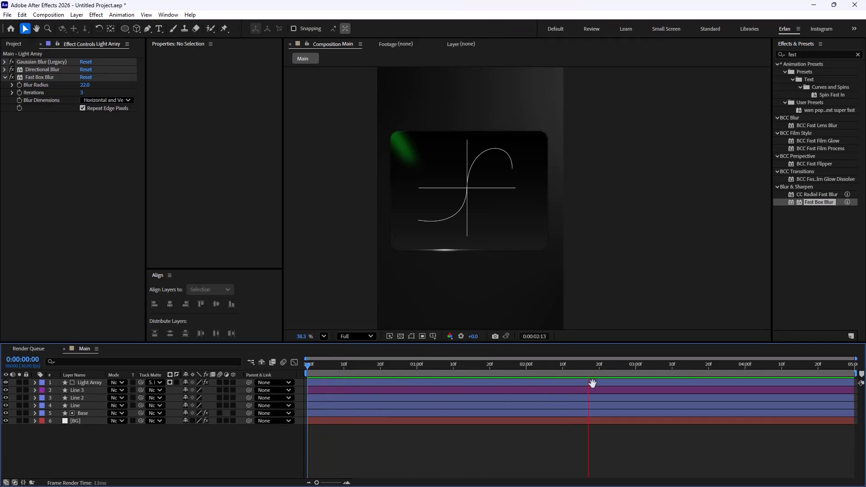
Step: Duplicate Light Array and move the copy down along the card's left edge
left_click(88, 383)
key("ctrl+d")
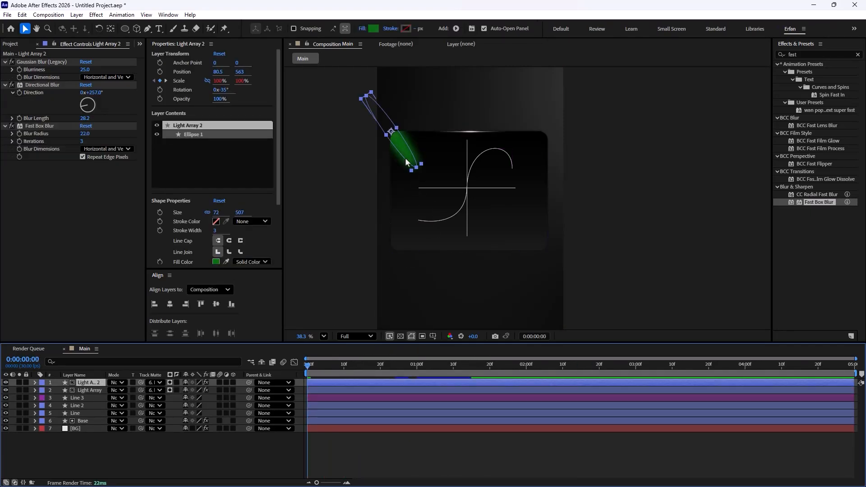
left_click_drag(399, 149, 396, 186)
Step: Set the Light Array 2 fill colour to brighter green 008C07
left_click(372, 29)
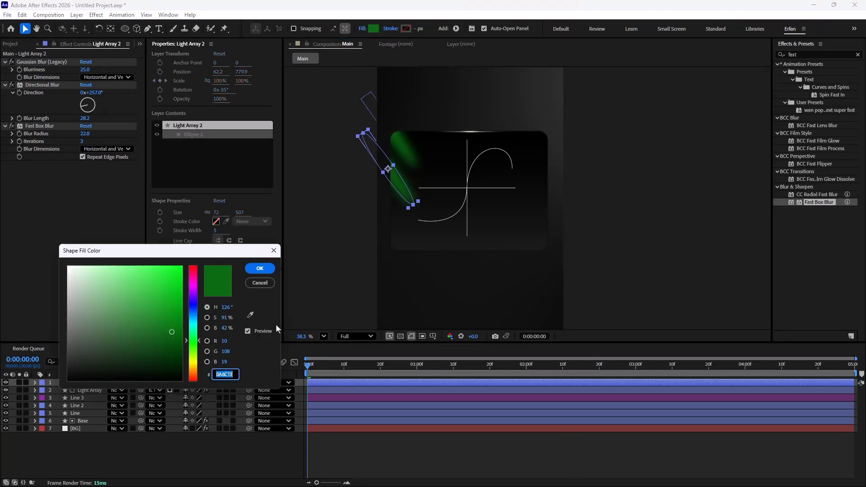
left_click_drag(168, 291, 185, 319)
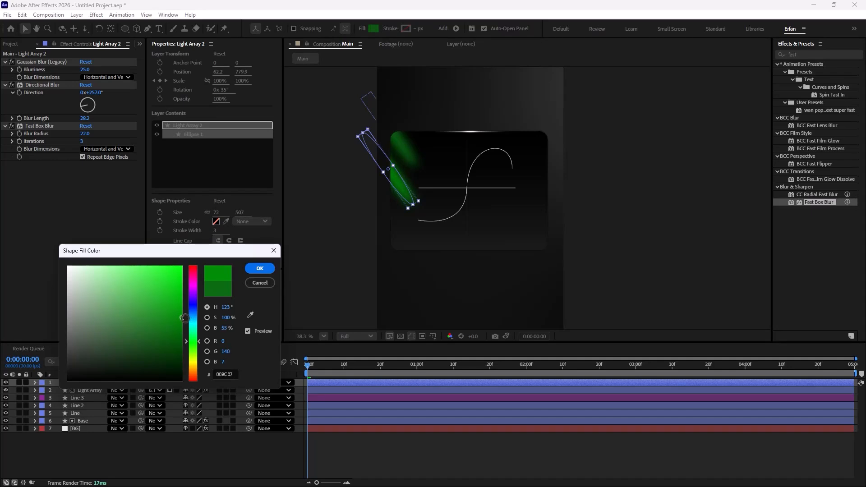
left_click(272, 270)
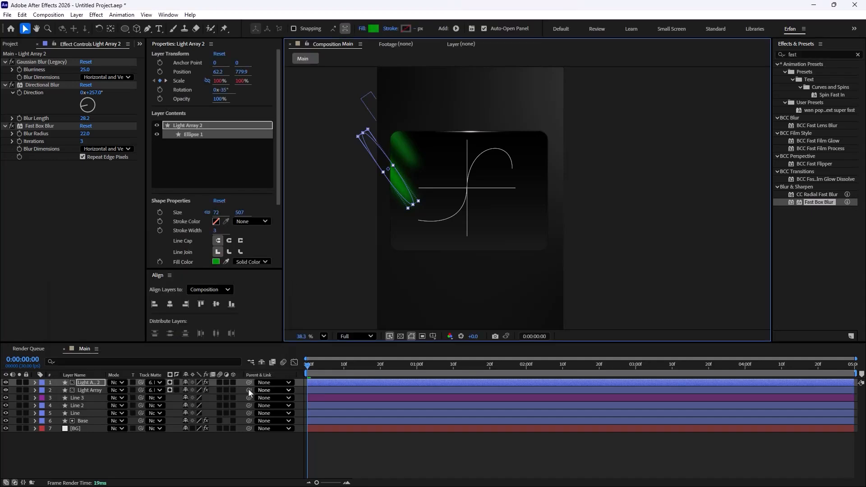
Step: Move Light Array 2's second Scale keyframe earlier to offset its pulse
key("u")
left_click_drag(427, 390, 255, 390)
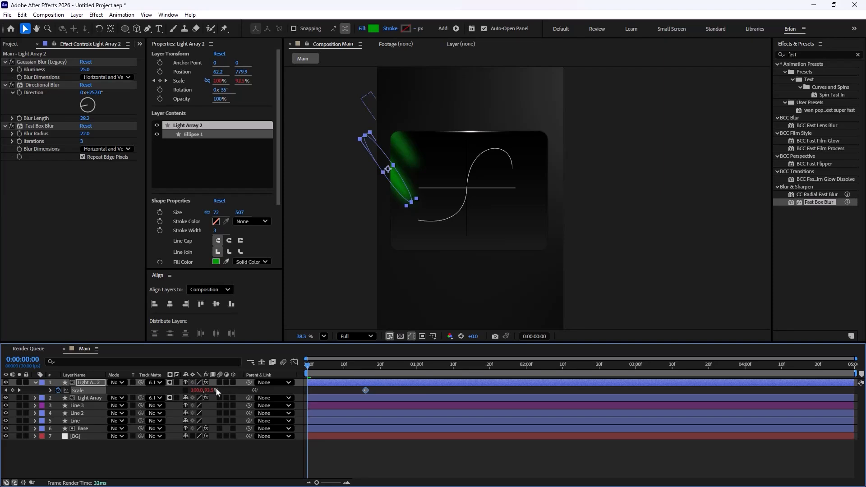
Step: Preview the two pulsing light sweeps
key("space")
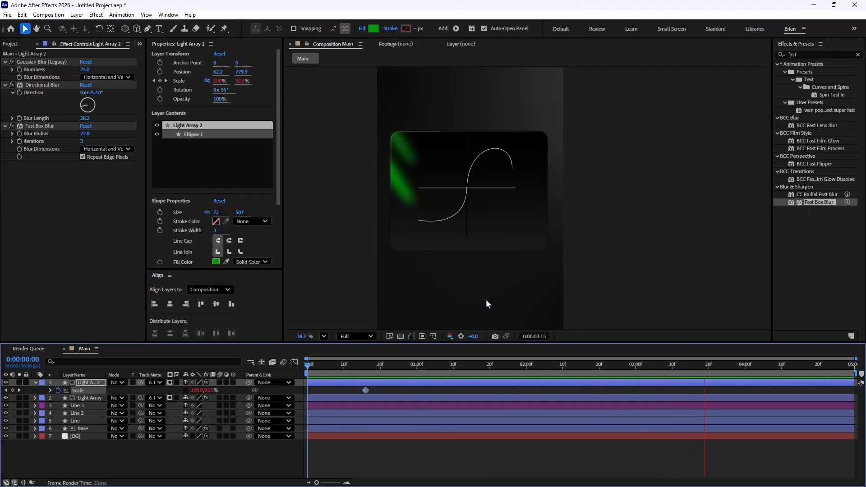
key("space")
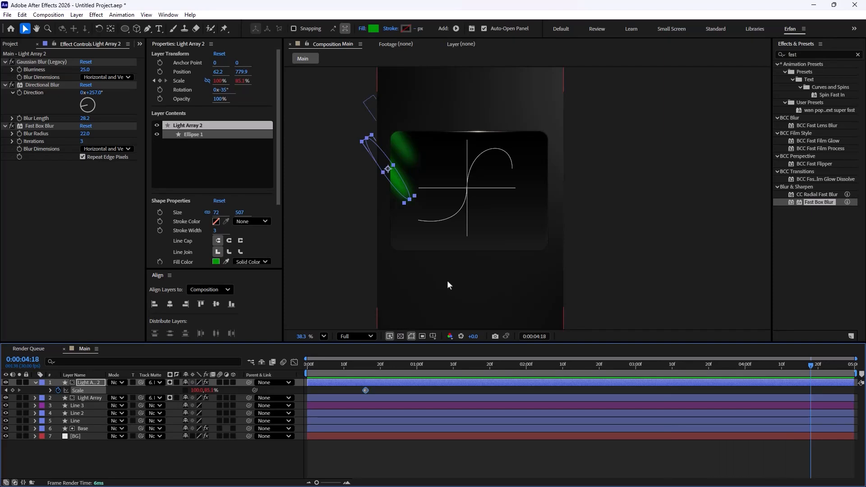
Step: Draw a grey circle about 204 px wide over the upper green light on the card's left edge
key("ctrl+shift+a")
left_click(125, 29)
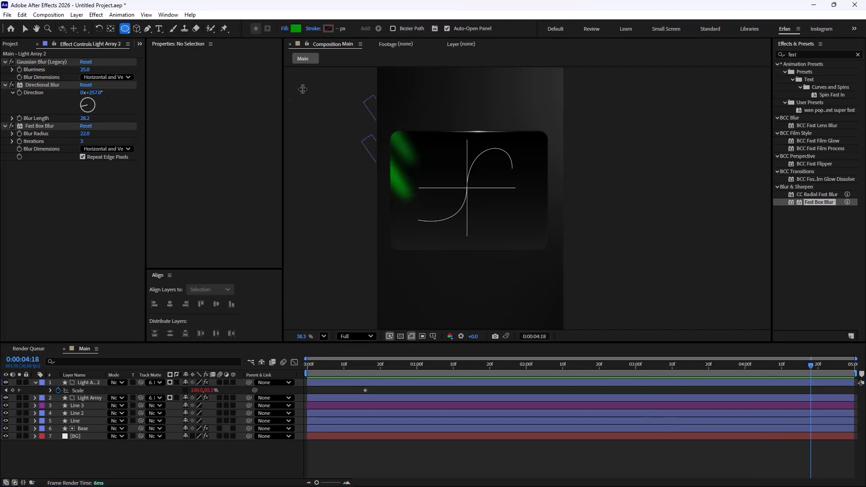
left_click(296, 28)
left_click_drag(183, 305, 50, 332)
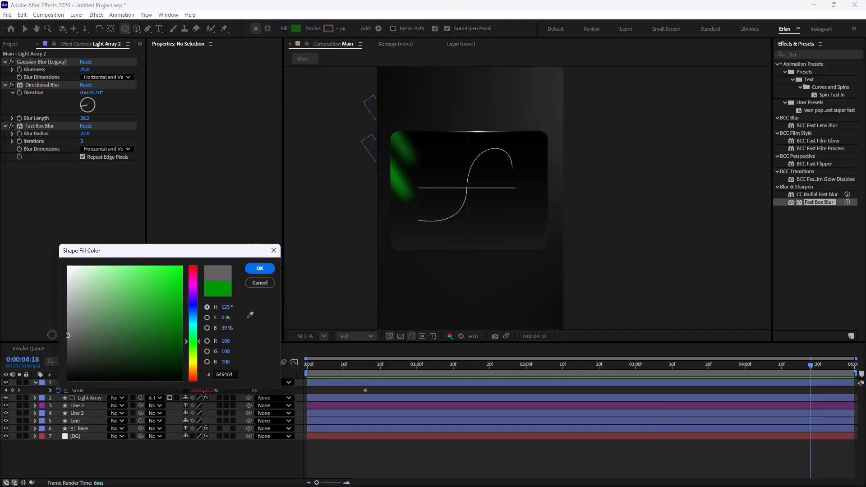
left_click(262, 269)
scroll(386, 166, "up", 1)
left_click_drag(390, 134, 435, 179)
Step: Set the circle layer's blending mode to Classic Color Dodge
left_click(117, 383)
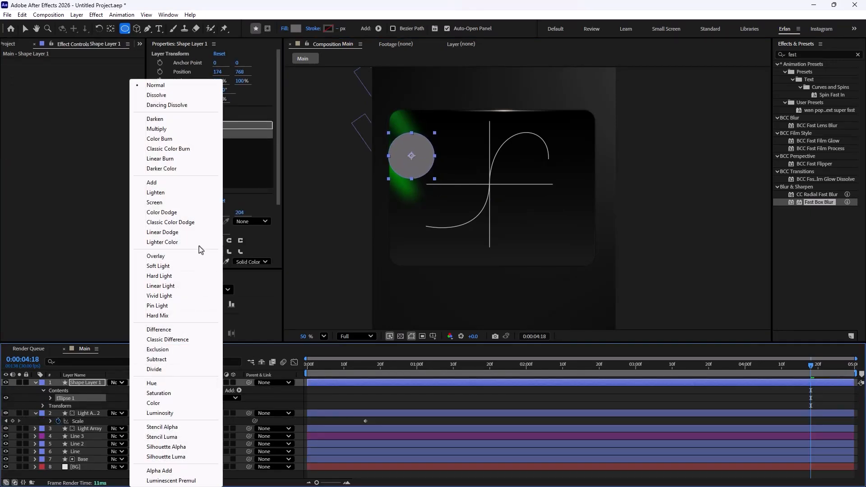
left_click(199, 224)
key("v")
mouse_move(416, 164)
left_mouse_down()
mouse_move(420, 179)
mouse_move(402, 166)
mouse_move(419, 178)
mouse_move(416, 163)
left_mouse_up()
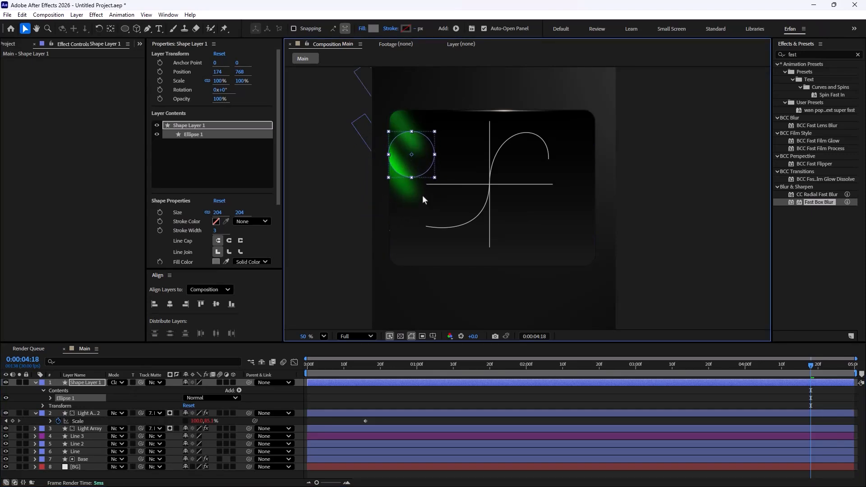
Step: Apply Fast Box Blur to Shape Layer 1 and set its Blur Radius to 10
left_click(446, 301)
left_click(416, 160)
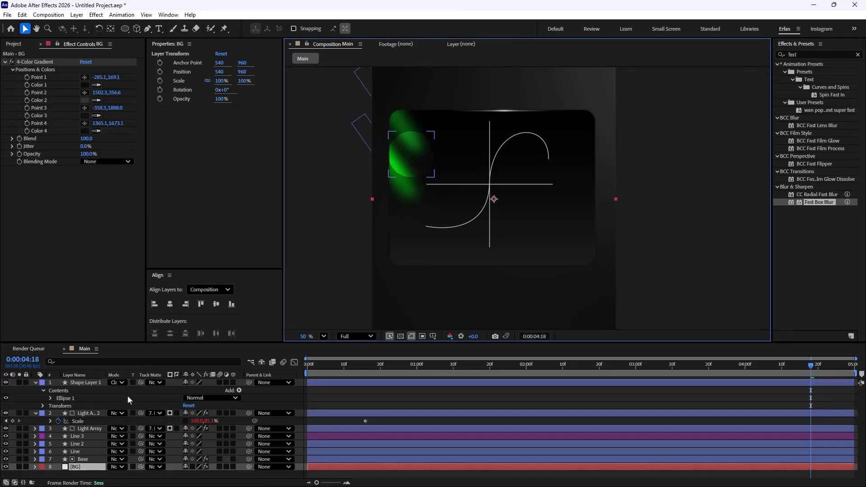
left_click_drag(824, 209, 87, 383)
left_click_drag(83, 68, 92, 67)
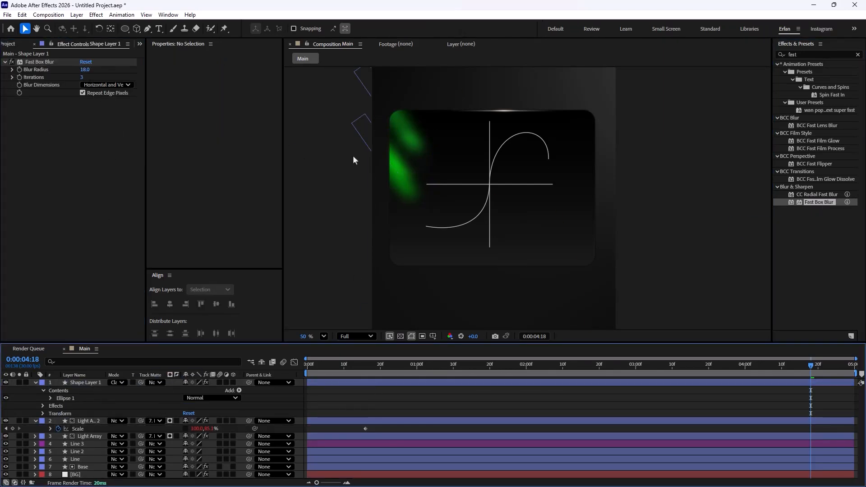
scroll(446, 189, "down", 1)
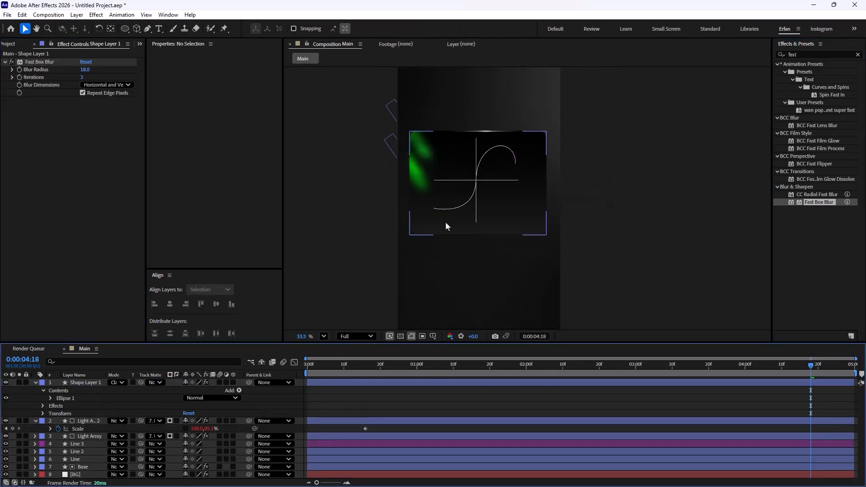
left_click(35, 382)
left_click(339, 461)
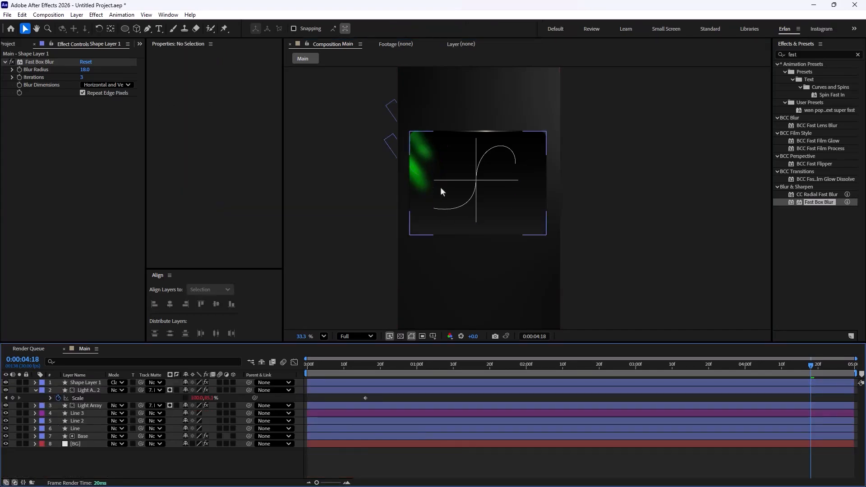
left_click(90, 384)
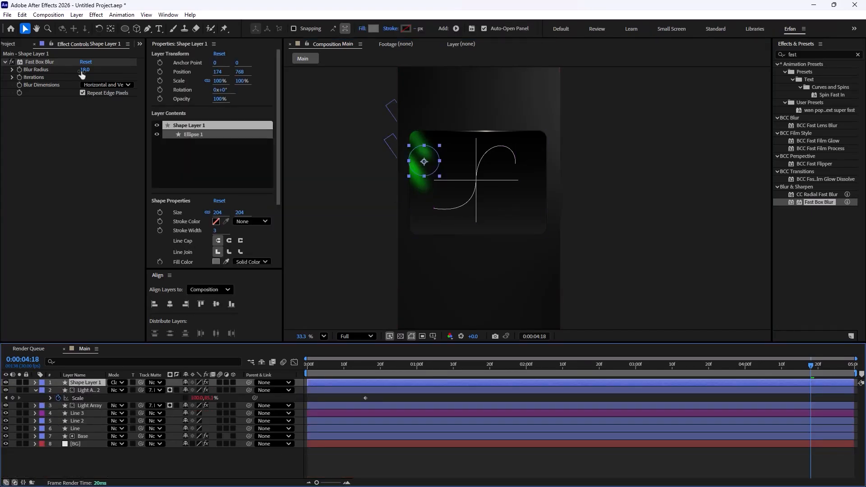
left_click(60, 78)
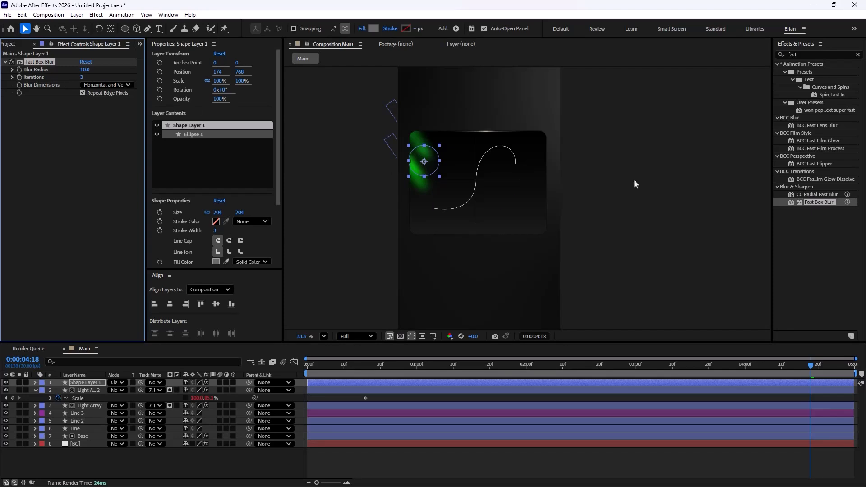
Step: Move the blurred circle slightly up and left to position 138, 729
left_click_drag(425, 165, 419, 161)
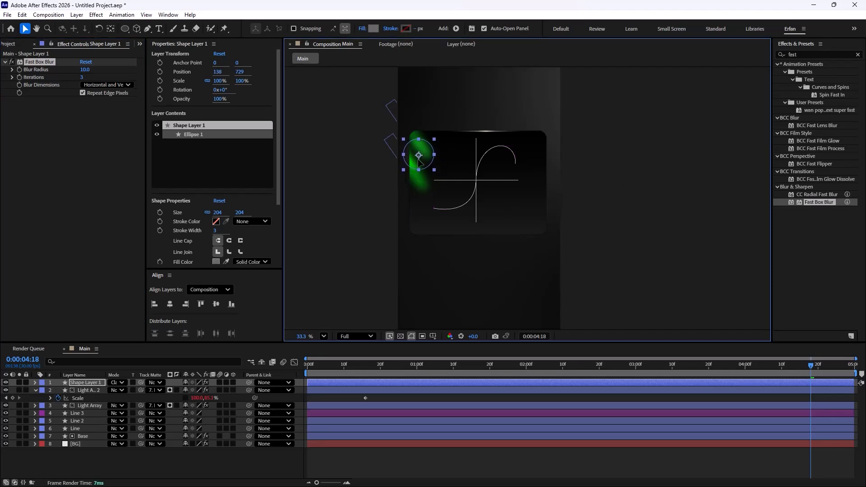
left_click(250, 460)
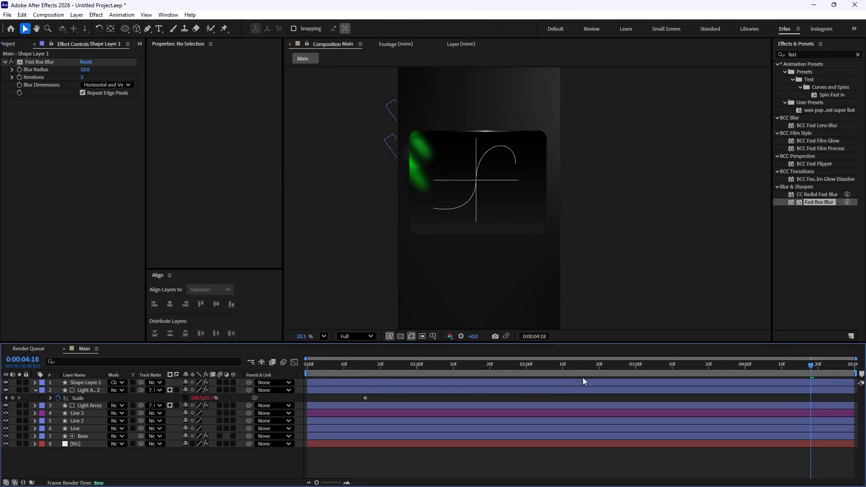
left_click_drag(812, 364, 648, 400)
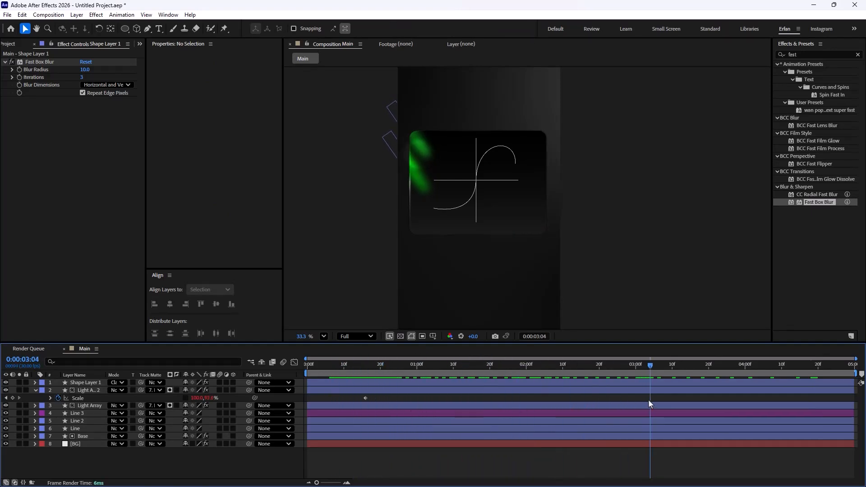
left_click(35, 391)
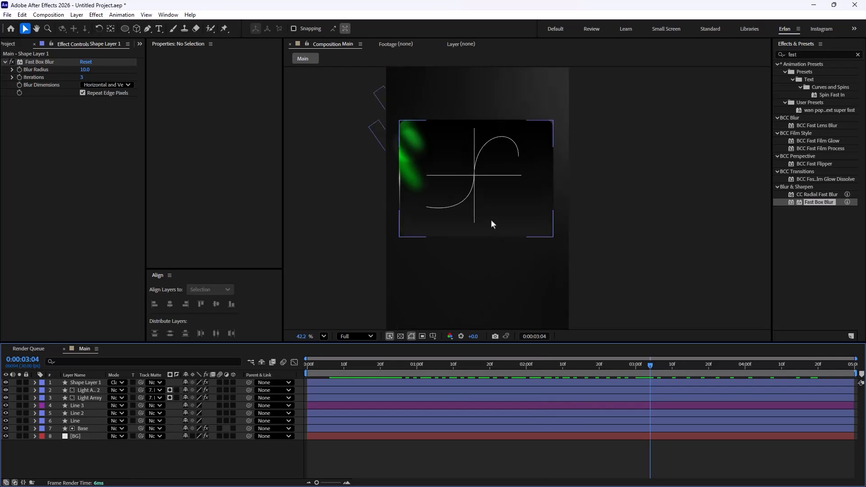
scroll(491, 219, "up", 2)
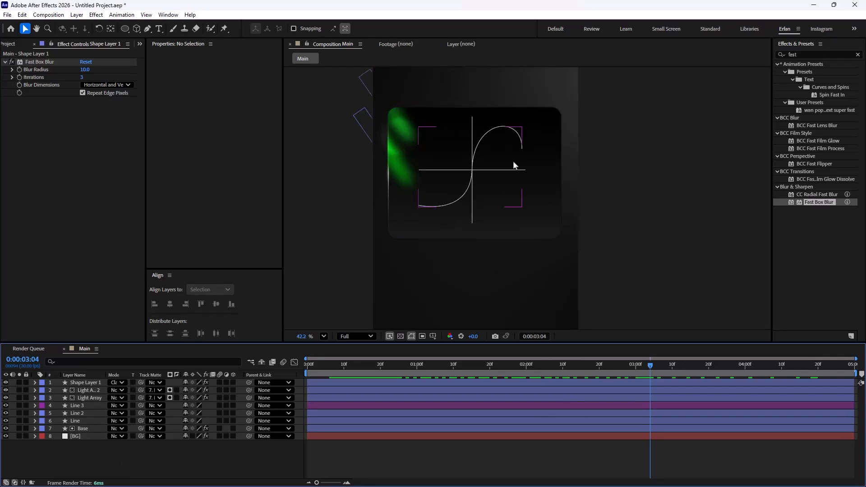
Step: Draw a small red FF1616 circle about 40 px wide at the lower-left end of the curved line
left_click(126, 29)
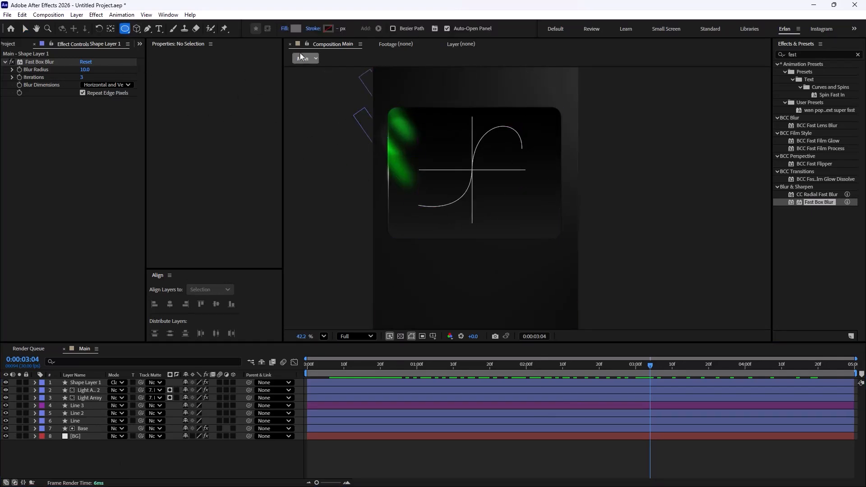
left_click(293, 29)
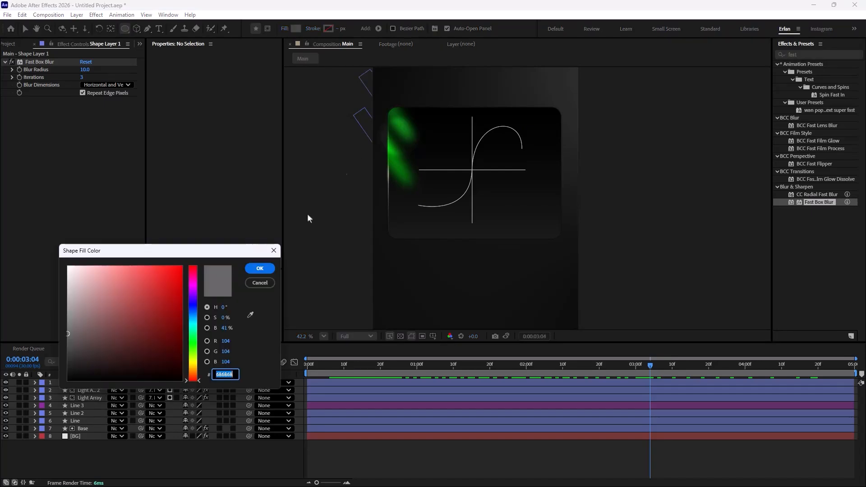
left_click(176, 269)
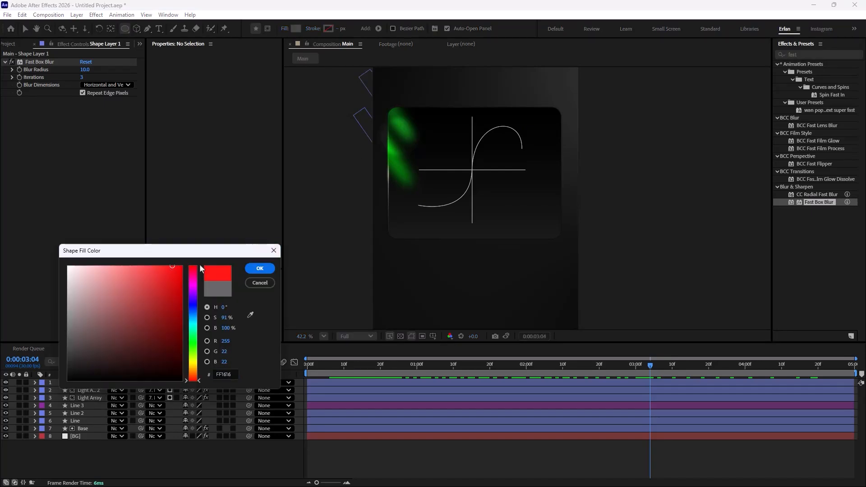
left_click(259, 268)
scroll(403, 223, "up", 4)
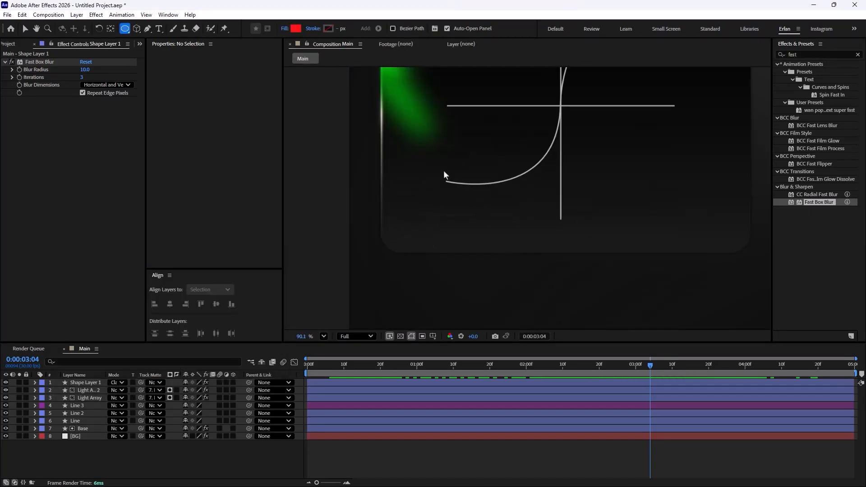
left_click_drag(444, 170, 459, 187)
Step: Rename the new circle layer to Red Circle
left_click(86, 381)
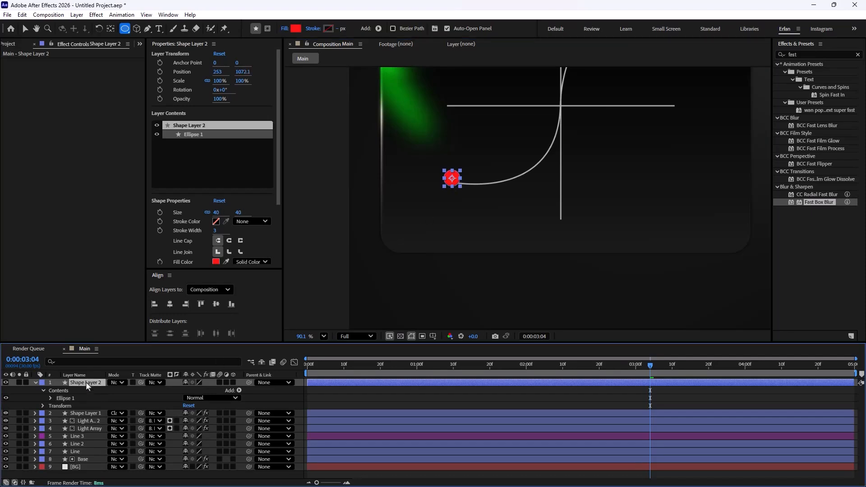
key("Return")
type("Red Circle")
key("Return")
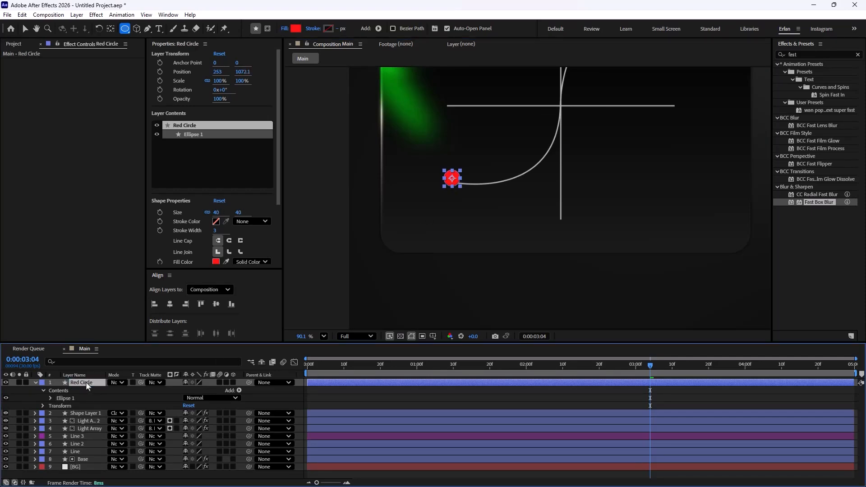
Step: Move Red Circle to sit exactly on the curve's end point, about 239, 1080
left_click(25, 28)
scroll(397, 172, "up", 4)
mouse_move(528, 207)
left_mouse_down()
mouse_move(504, 221)
mouse_move(520, 215)
left_mouse_up()
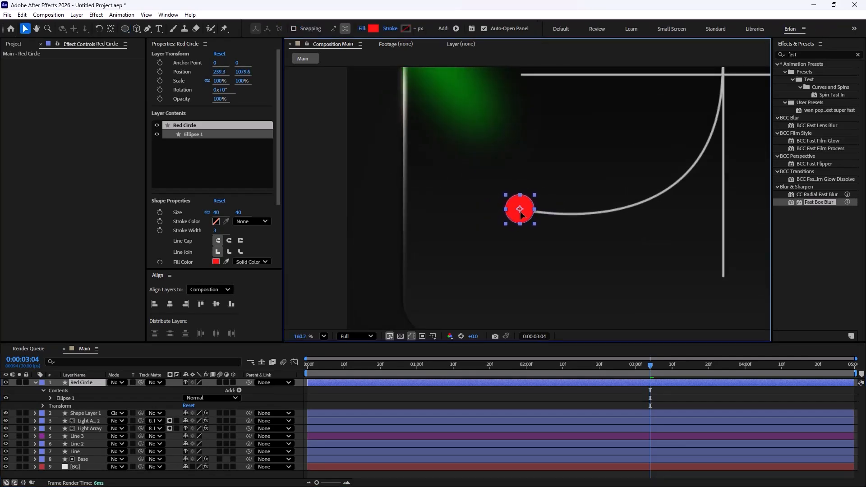
scroll(516, 139, "down", 6)
scroll(586, 217, "up", 1)
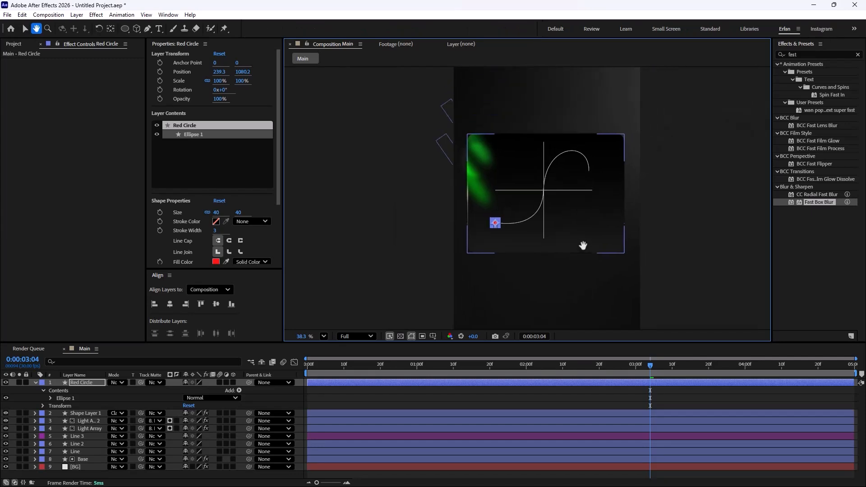
scroll(535, 242, "up", 1)
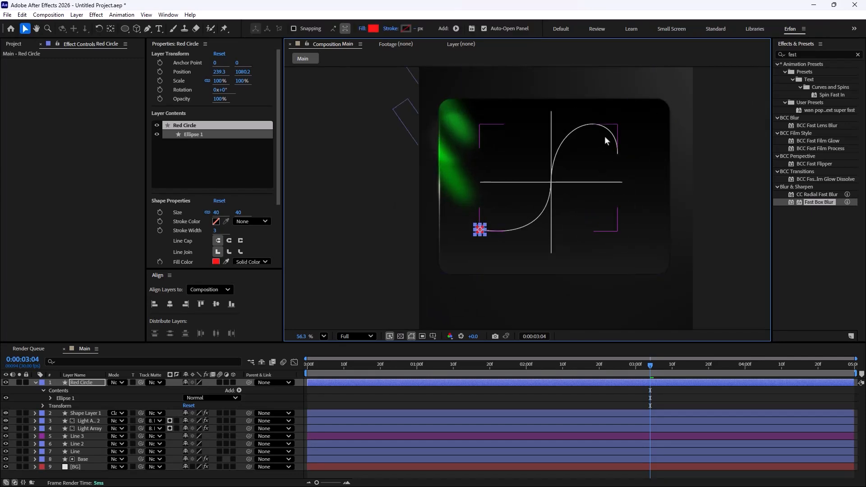
Step: Add Trim Paths to the Line 3 layer and expand its properties
left_click(88, 436)
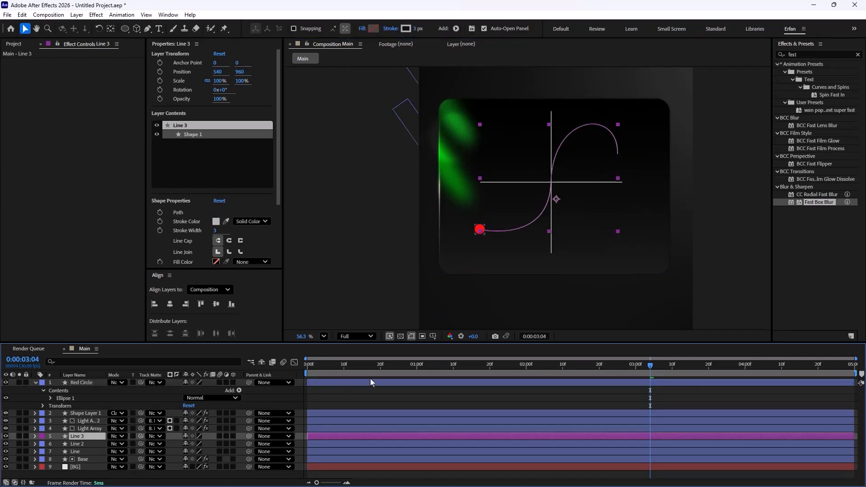
left_click_drag(652, 368, 295, 409)
left_click(35, 436)
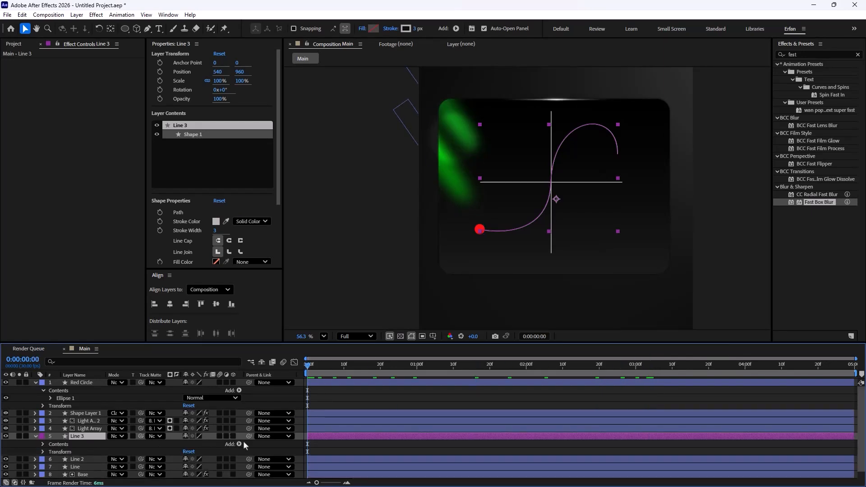
left_click(239, 445)
left_click(272, 394)
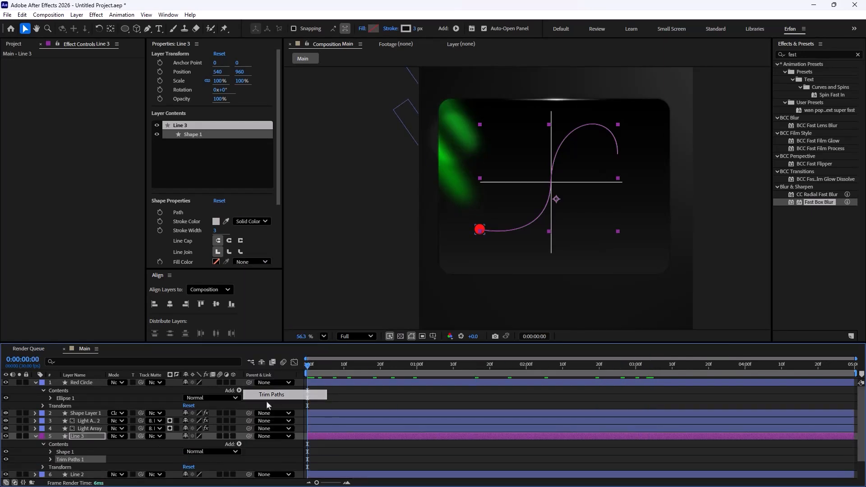
scroll(77, 449, "down", 2)
left_click(50, 436)
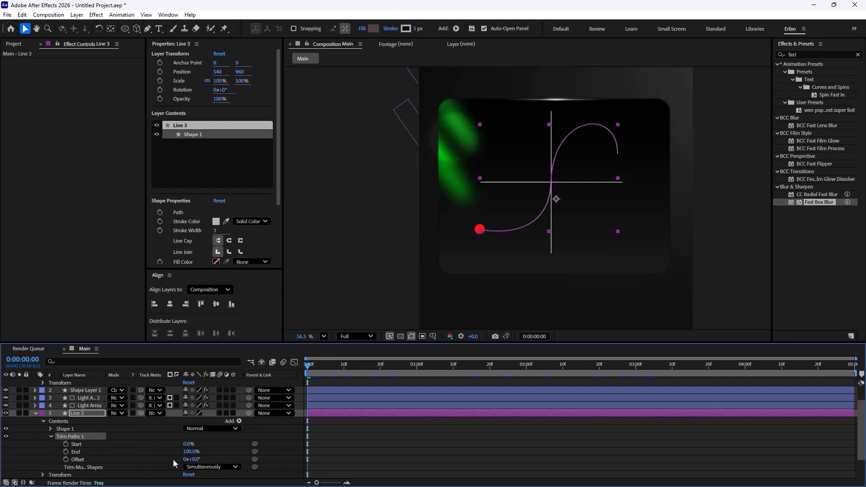
Step: Keyframe Line 3's Trim Paths End from 0% at the start to 100% at 4 seconds, with easy ease
left_click(188, 452)
type("0")
key("Return")
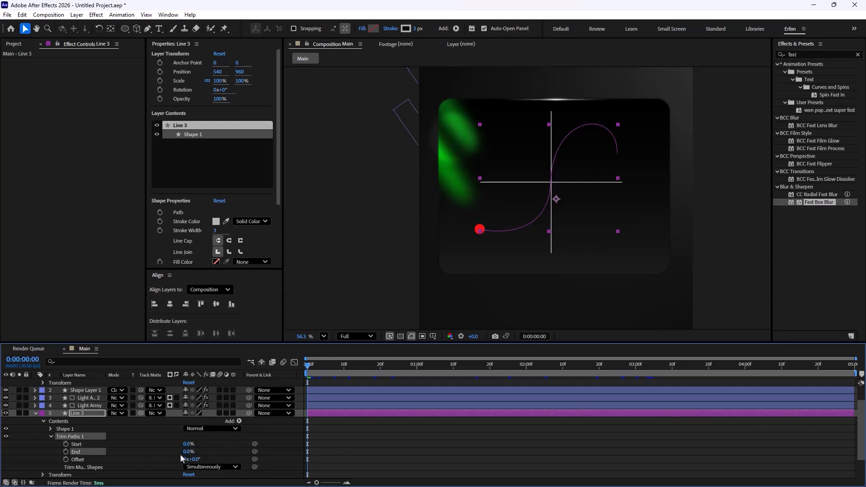
left_click(66, 452)
left_click_drag(316, 372, 747, 402)
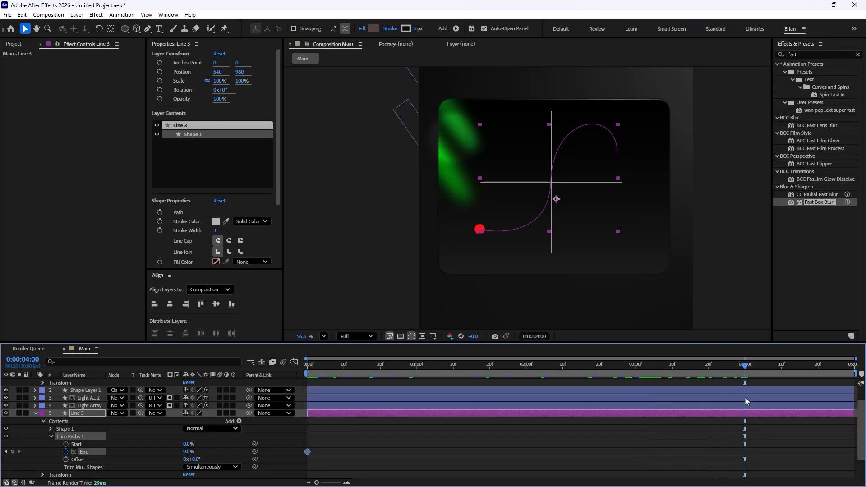
left_click(187, 452)
key("Return")
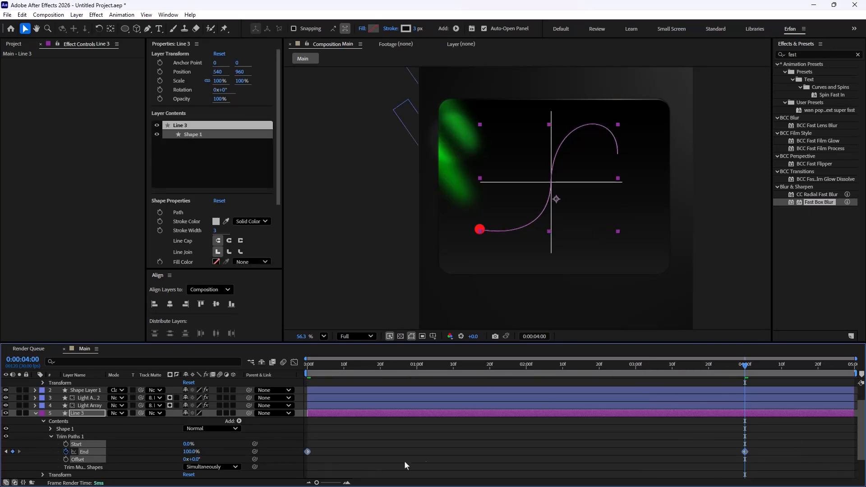
key("F9")
Step: Preview the line draw-on animation from the start
left_click_drag(744, 372, 162, 372)
key("space")
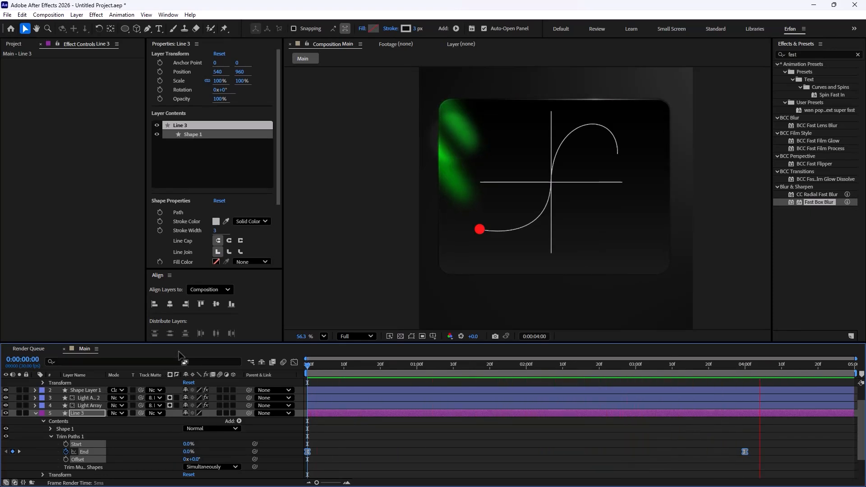
key("space")
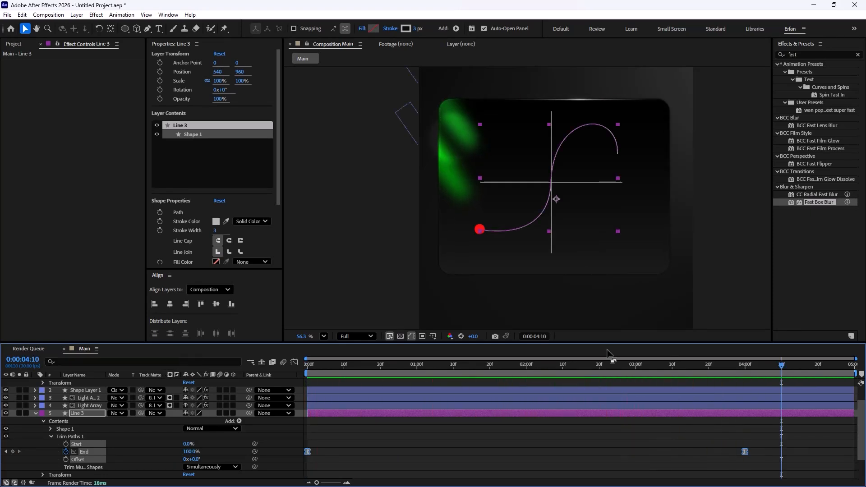
left_click(36, 413)
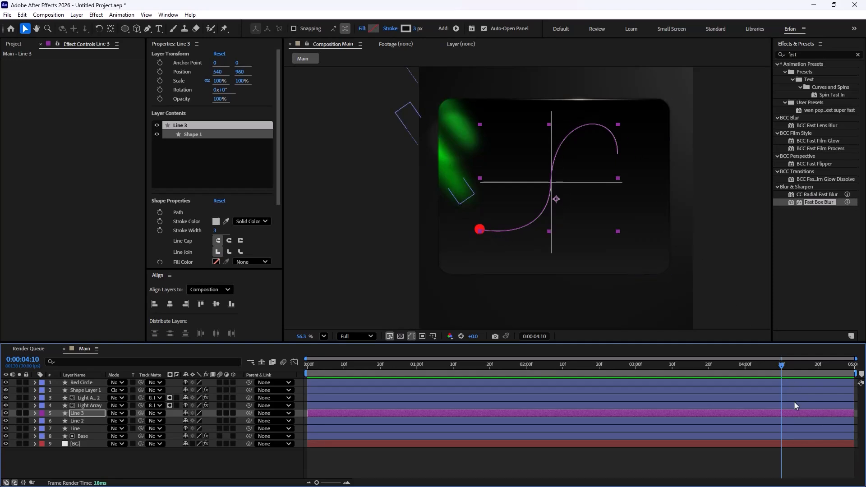
left_click_drag(781, 364, 299, 391)
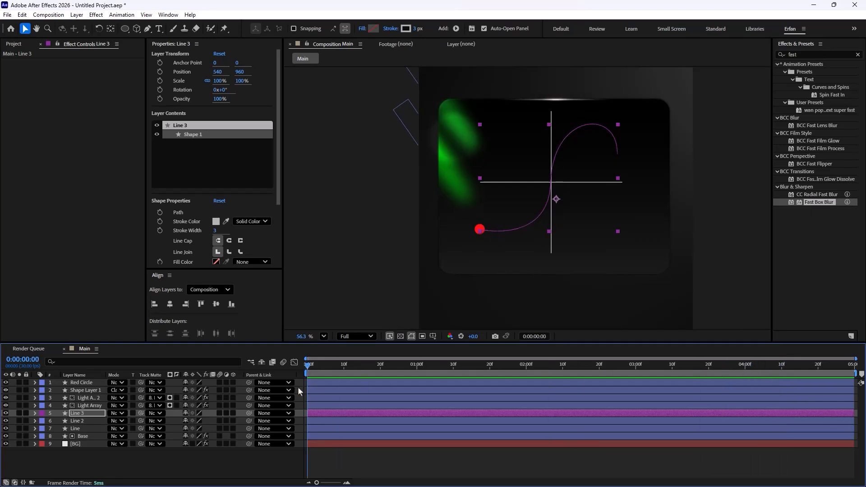
Step: Expand Line 3's Shape 1 contents and copy its Path property
scroll(502, 246, "up", 3)
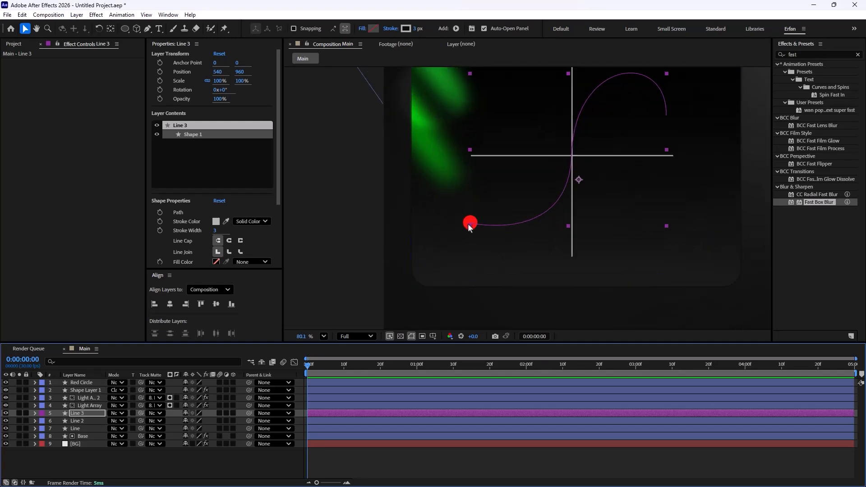
scroll(467, 227, "up", 3)
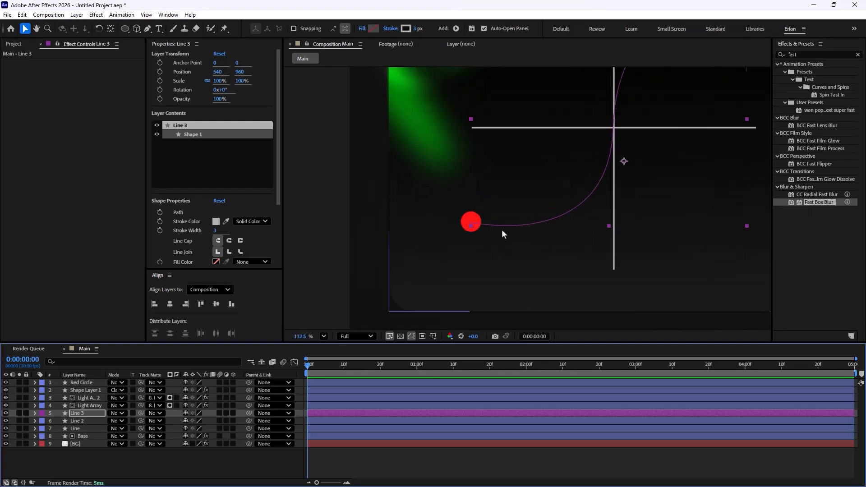
scroll(524, 203, "down", 3)
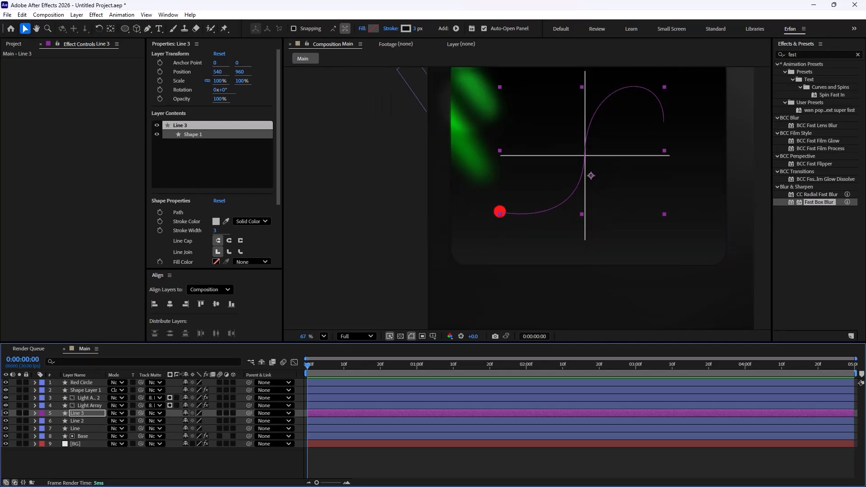
scroll(496, 249, "down", 1)
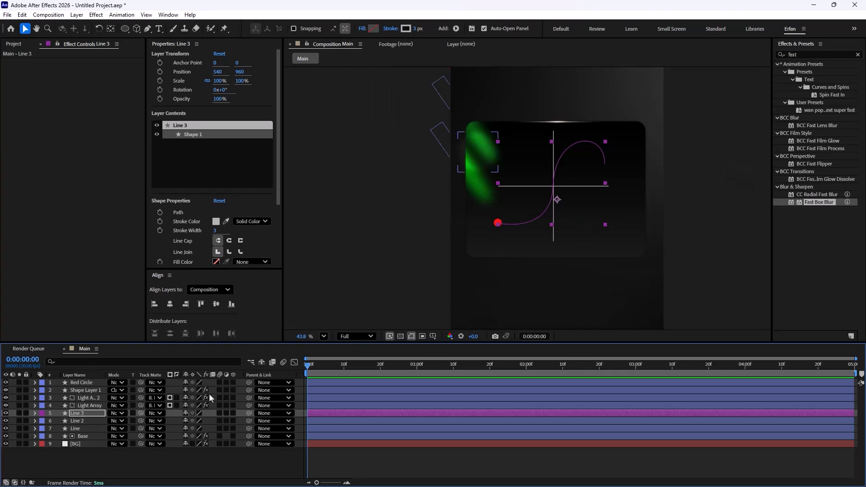
left_click(35, 413)
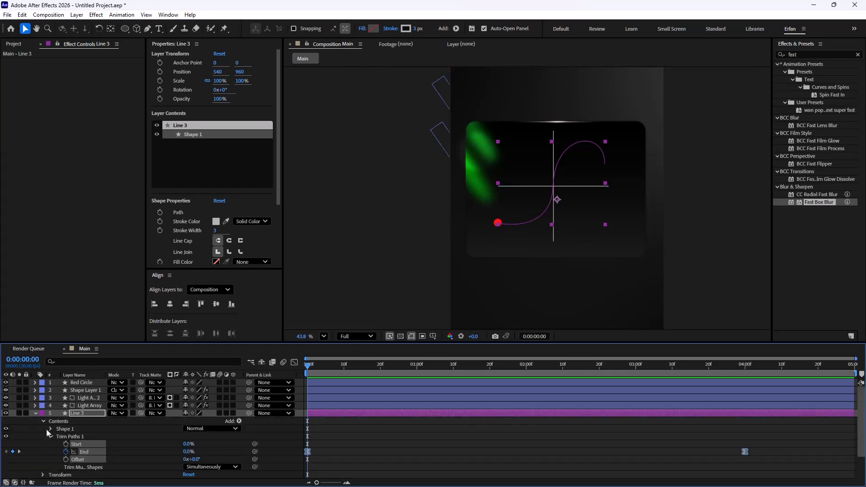
left_click(44, 422)
left_click(43, 422)
left_click(50, 429)
left_click(62, 436)
left_click(59, 437)
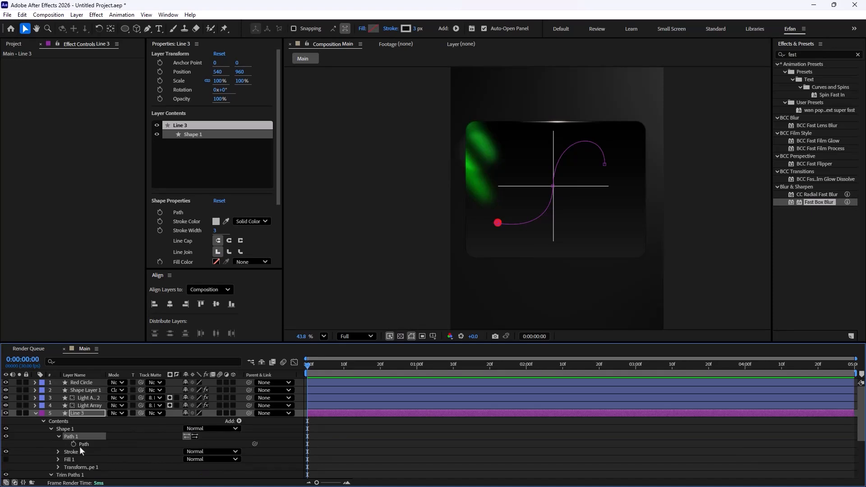
left_click(85, 445)
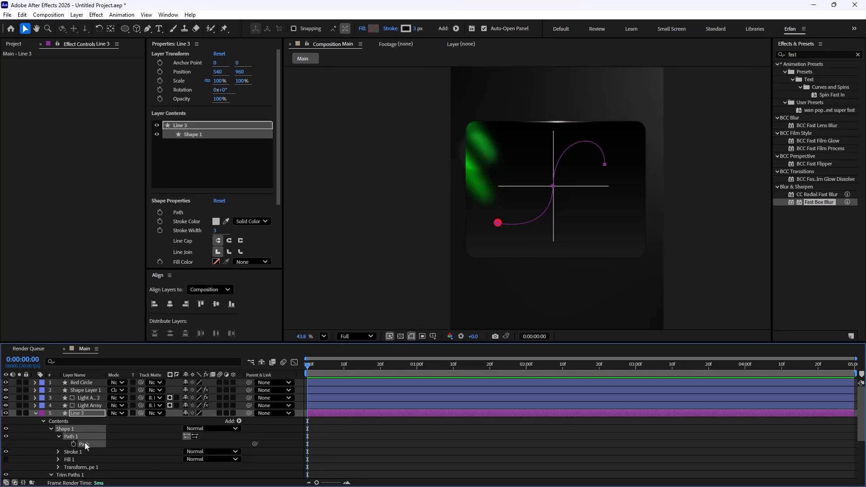
Step: Paste the copied path into the Red Circle layer's Position property
left_click(35, 414)
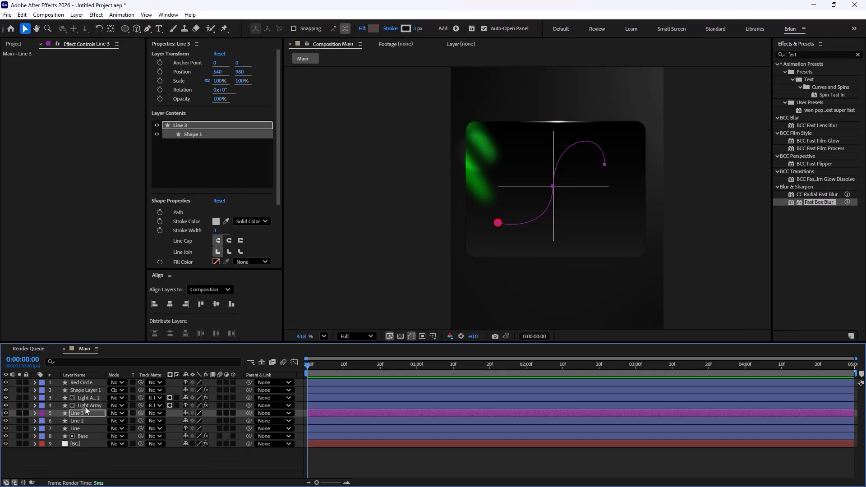
left_click(79, 385)
key("p")
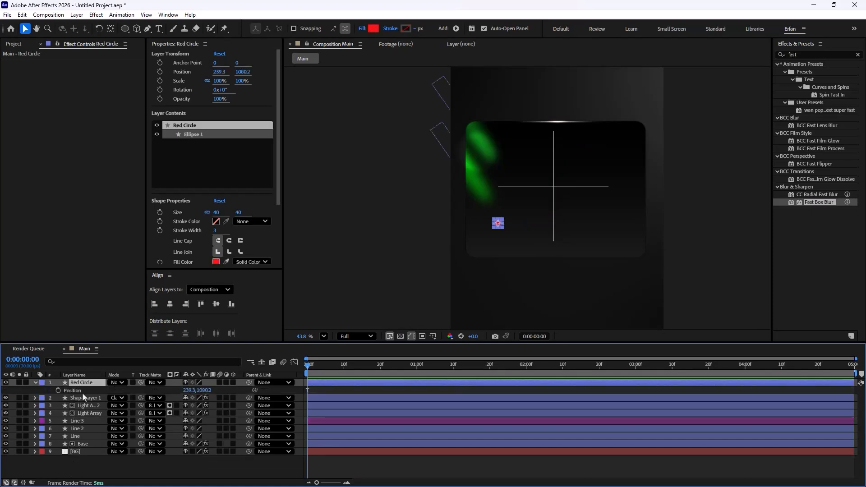
left_click(80, 391)
key("ctrl+v")
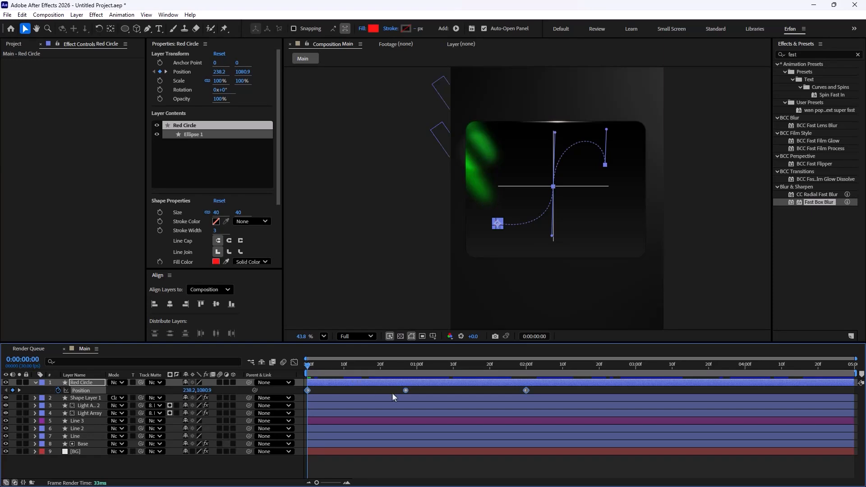
Step: Preview the red dot travelling along the path from the start
left_click_drag(556, 391, 287, 398)
key("ctrl+shift+a")
key("space")
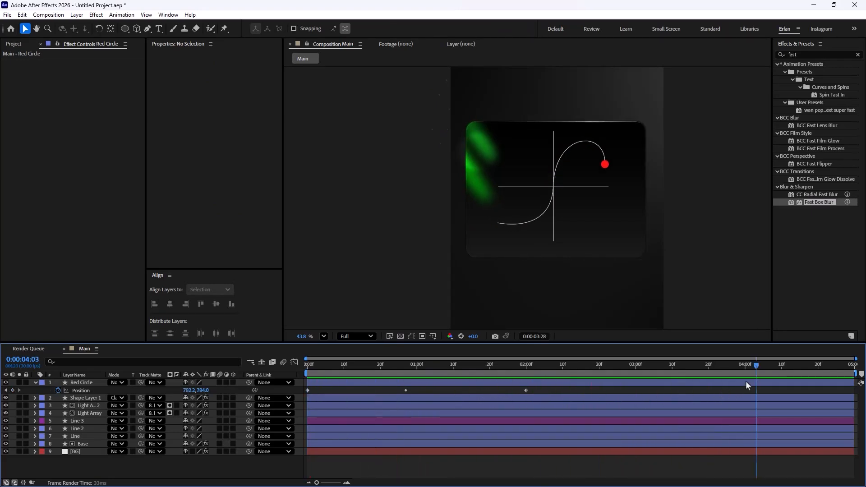
key("space")
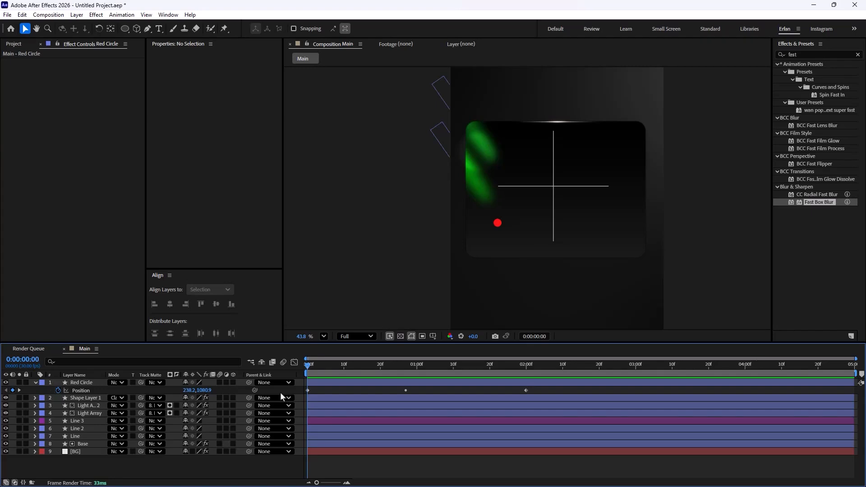
key("space")
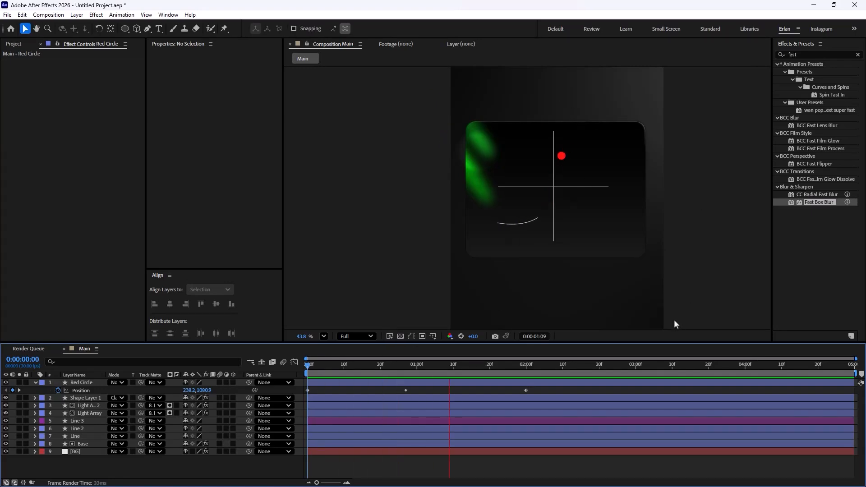
Step: Stretch Red Circle's Position keyframes so the last one sits at 4 seconds
left_click_drag(550, 388, 306, 406)
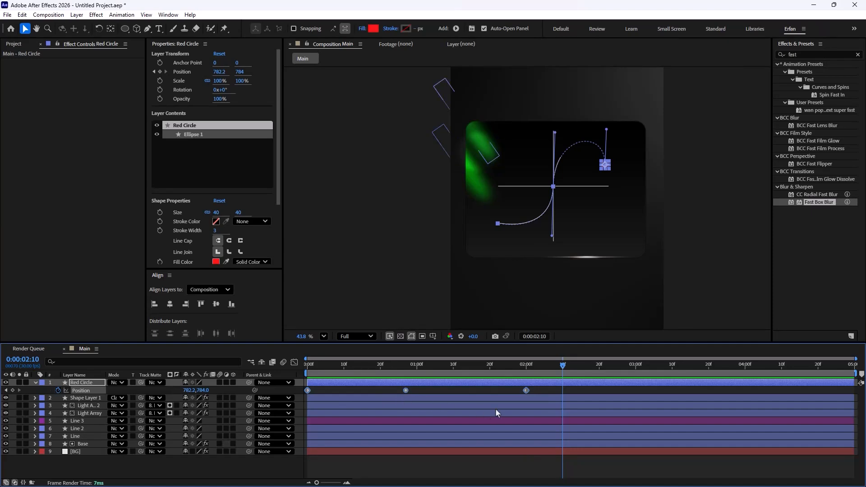
mouse_move(527, 395)
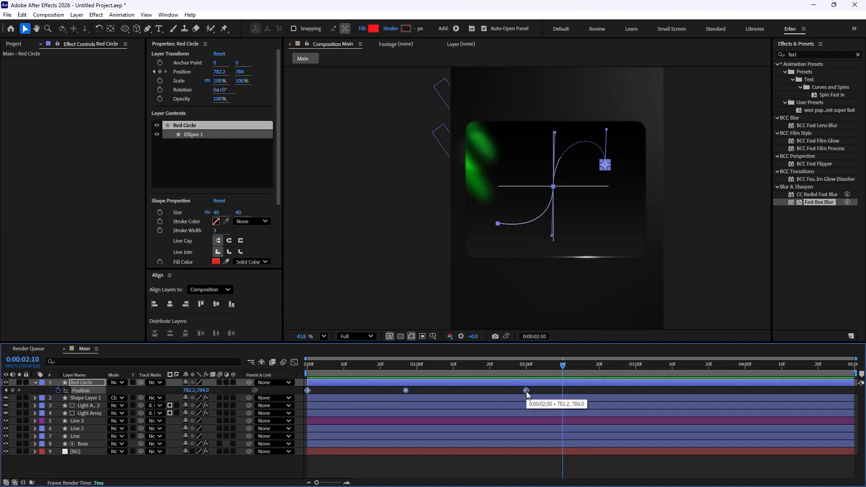
left_click_drag(527, 395, 747, 409)
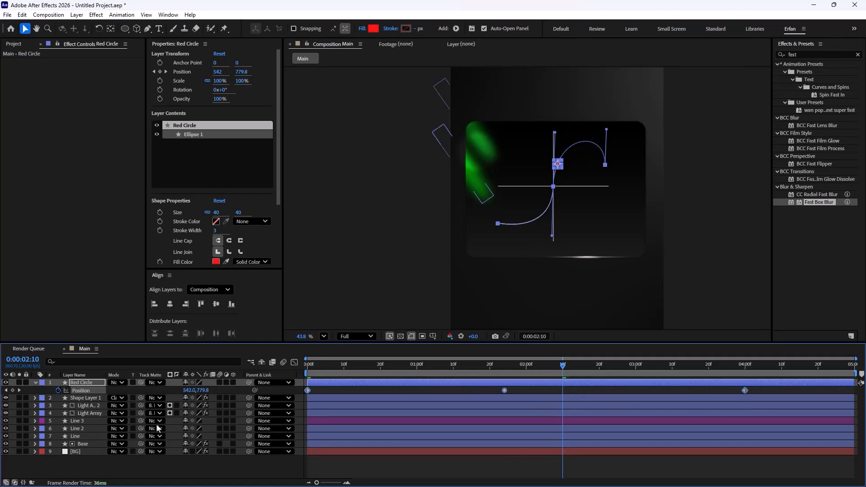
Step: Apply Easy Ease to Red Circle's Position keyframes and Line 3's Trim Paths End keyframes
left_click(86, 421)
key("u")
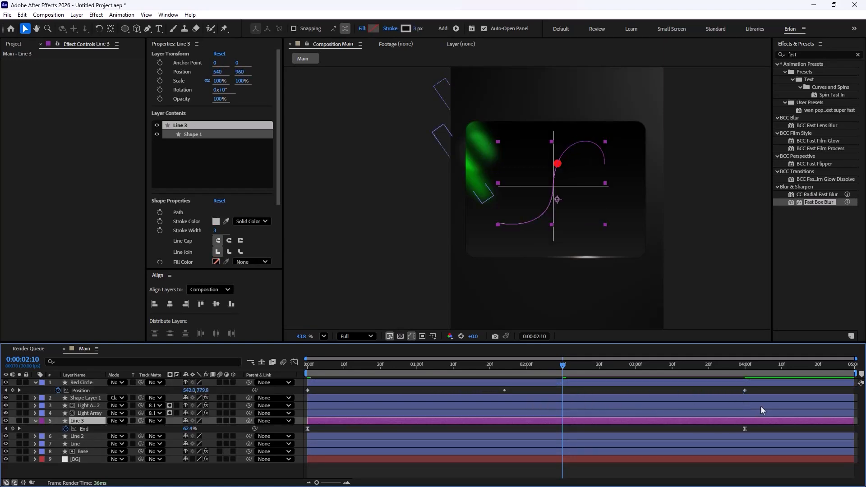
left_click_drag(776, 388, 300, 405)
key("F9")
key("Home")
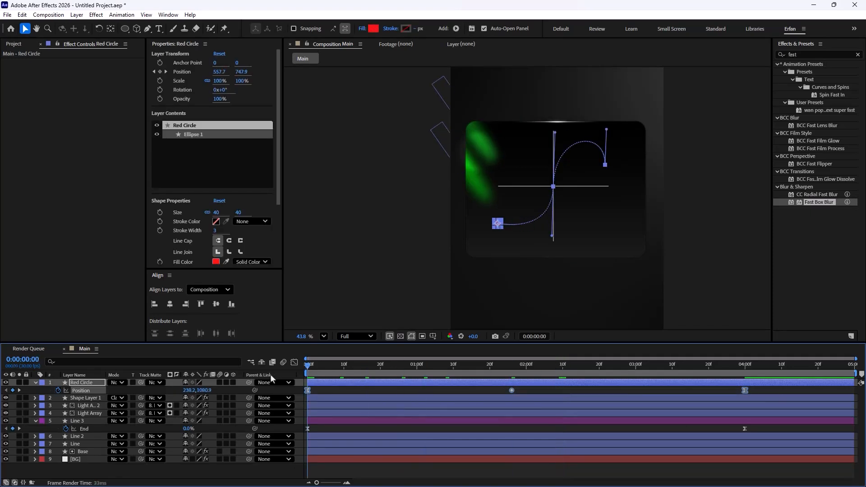
Step: Preview the red dot following the line draw-on animation from the start
key("space")
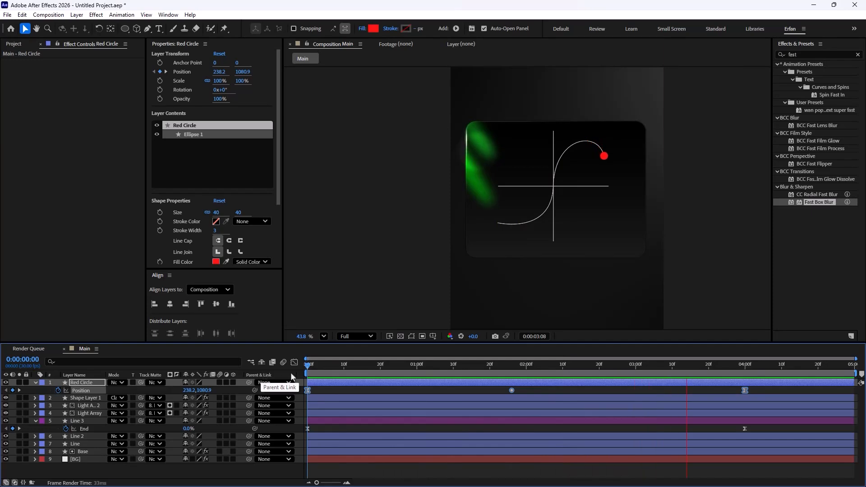
key("space")
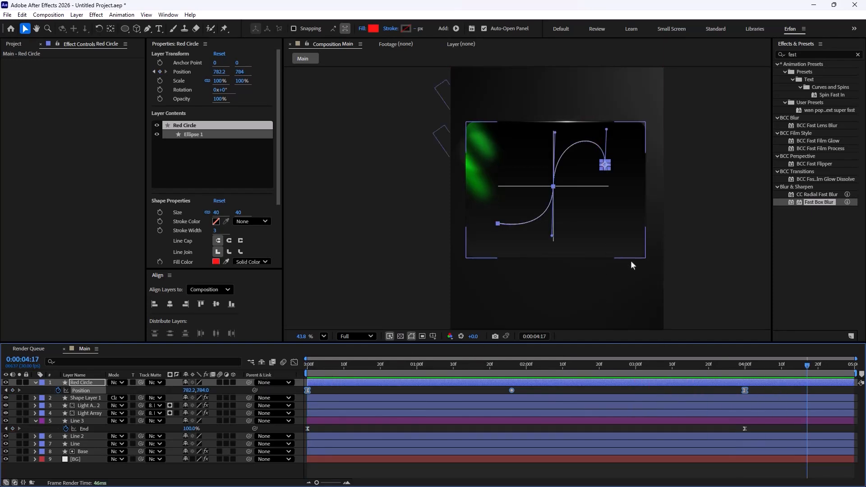
left_click(710, 263)
left_click(796, 368)
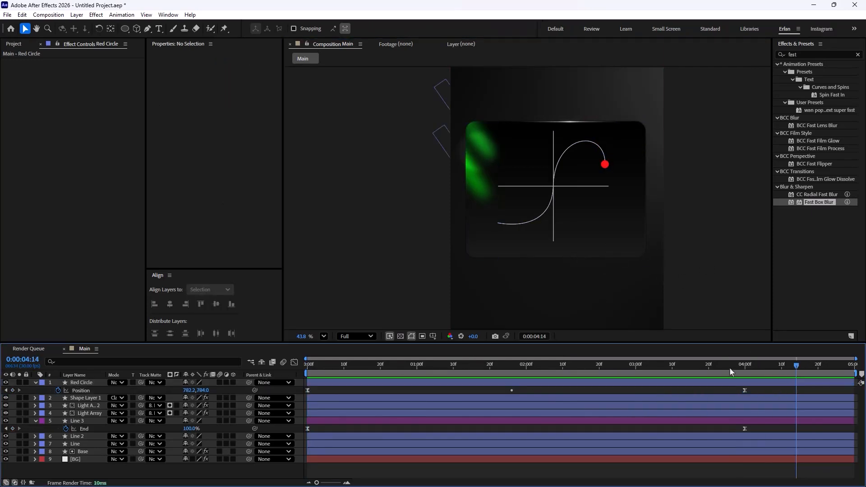
key("Home")
key("space")
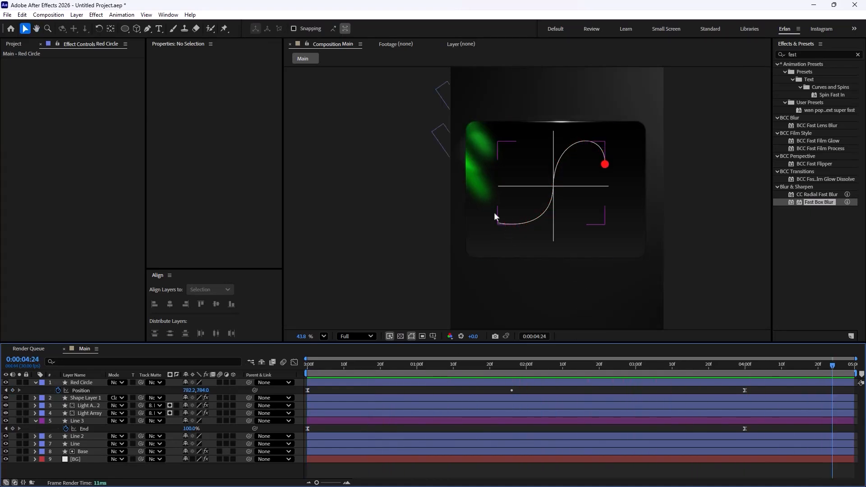
mouse_move(830, 372)
left_mouse_down()
mouse_move(645, 370)
mouse_move(337, 405)
mouse_move(771, 388)
left_mouse_up()
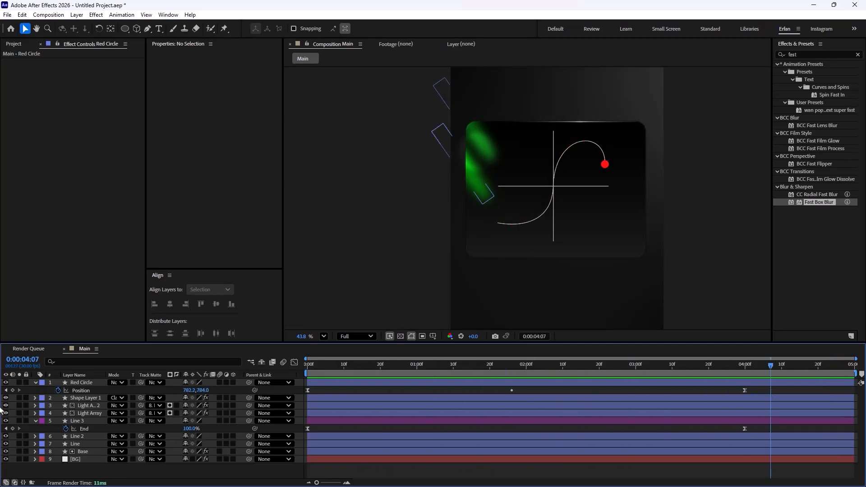
Step: Collapse the layers and add a new One-Node Camera to the Main composition
left_click(35, 383)
left_click(35, 413)
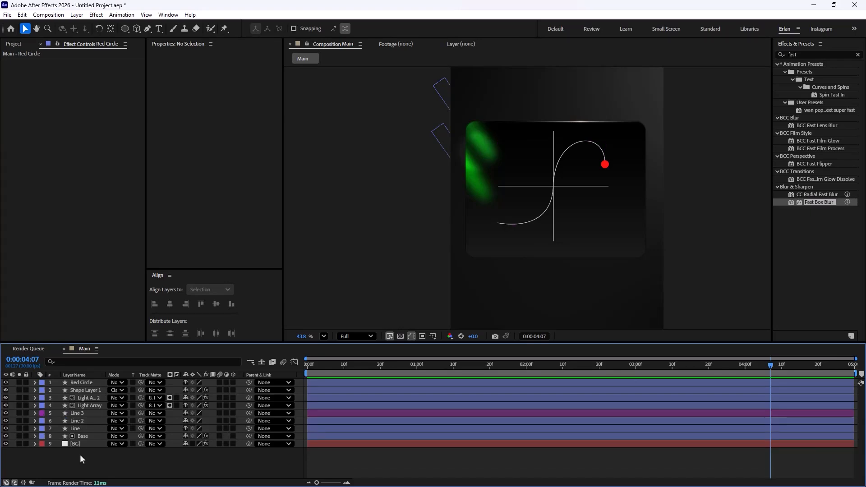
right_click(149, 458)
mouse_move(238, 343)
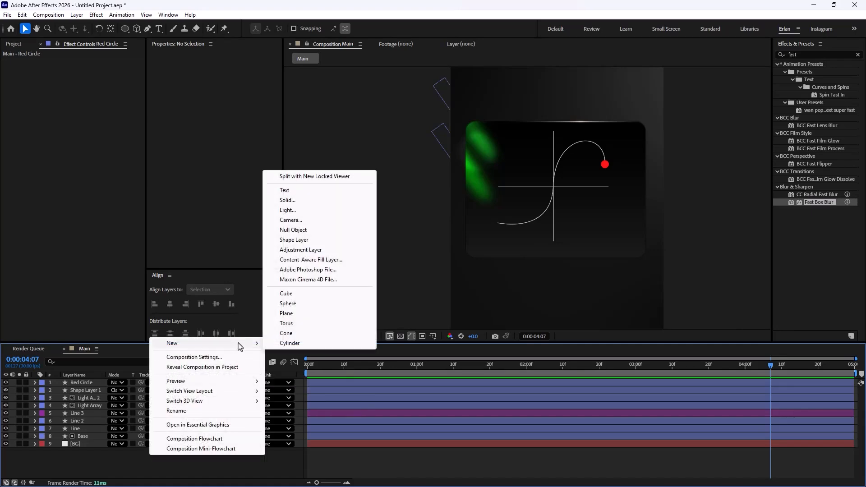
left_click(329, 220)
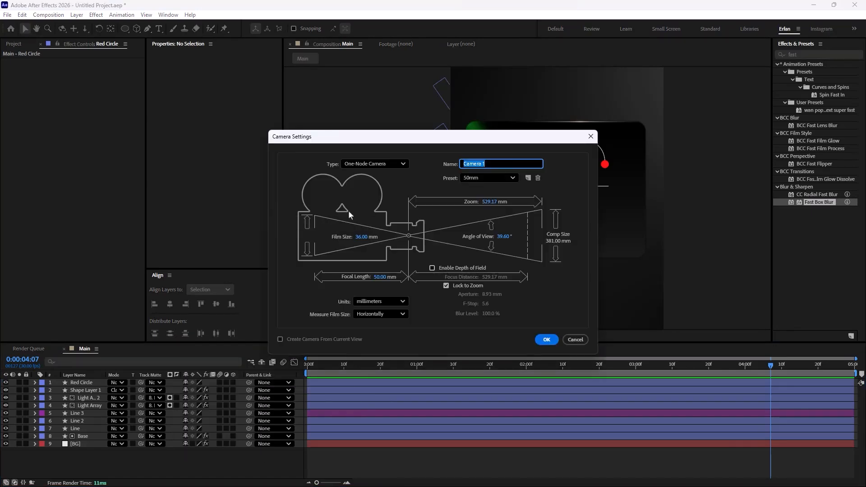
left_click(388, 163)
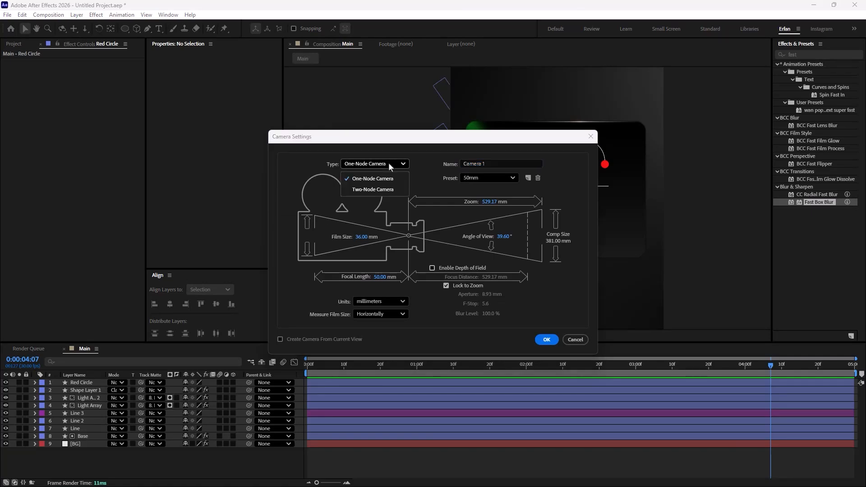
left_click(386, 179)
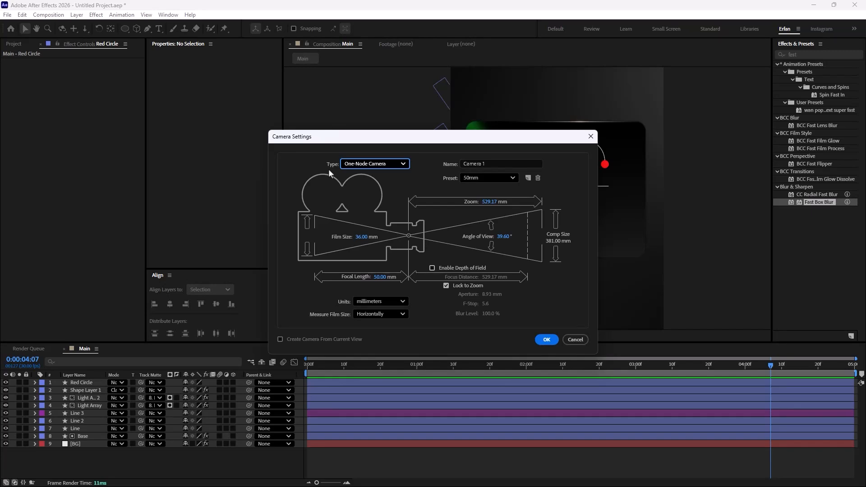
Step: Create the camera as a One-Node Camera with the 50mm preset and dismiss the 2D layers notice
left_click(347, 164)
left_click(367, 190)
left_click(390, 165)
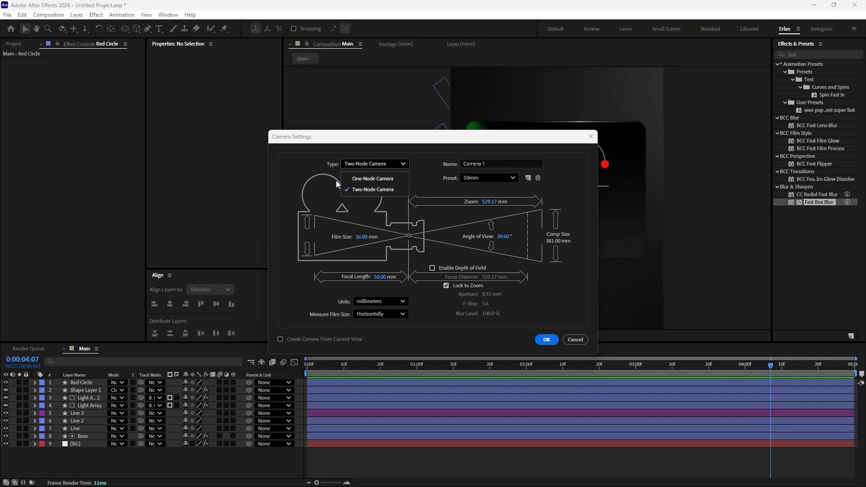
left_click(371, 178)
left_click(494, 179)
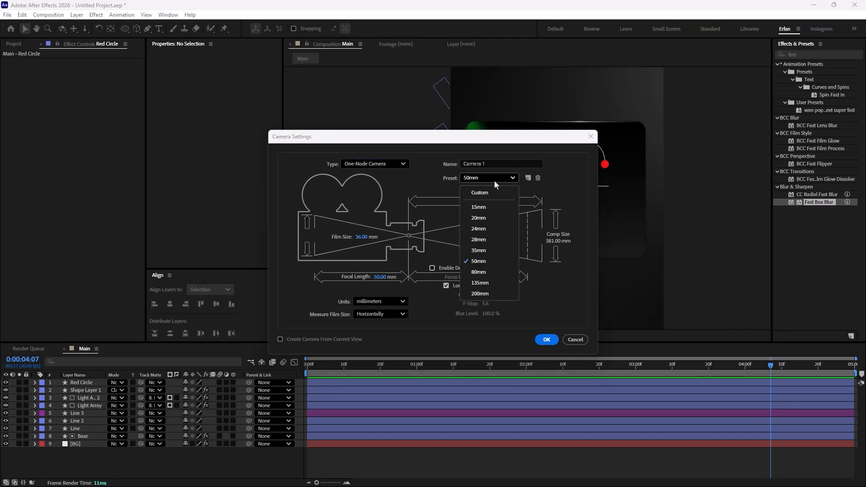
left_click(479, 262)
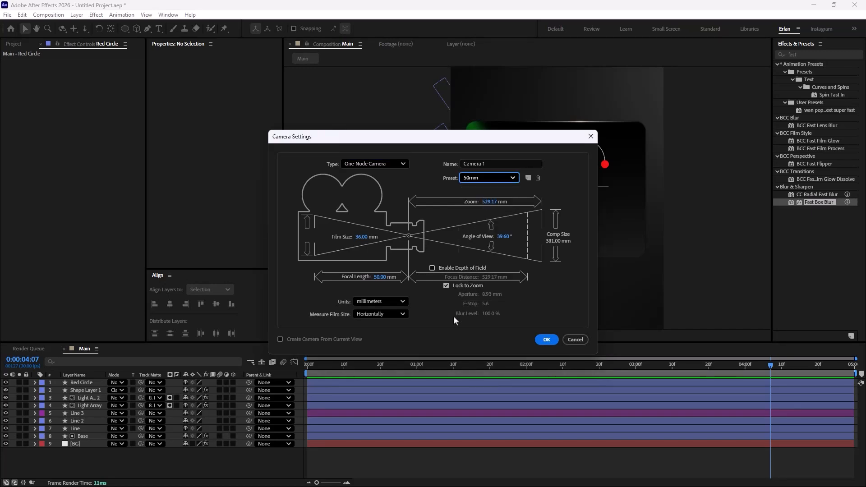
left_click(544, 341)
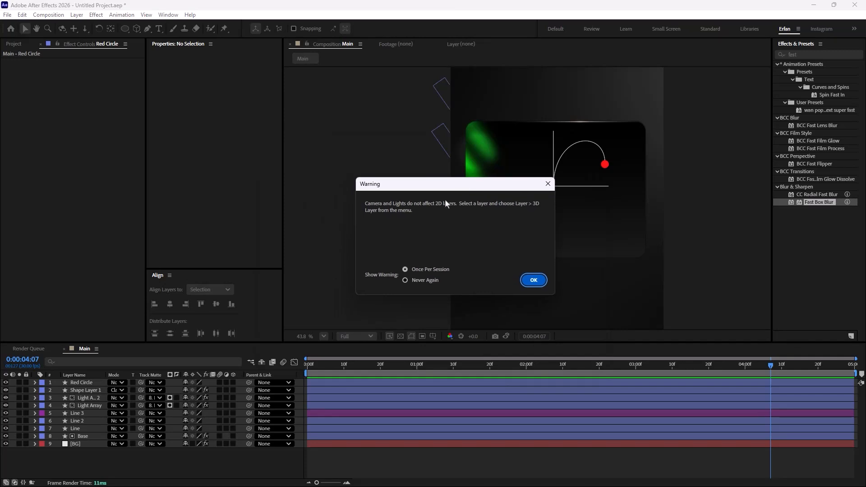
left_click(534, 284)
Step: Make all layers from Red Circle through Base 3D layers
left_click_drag(758, 365, 518, 380)
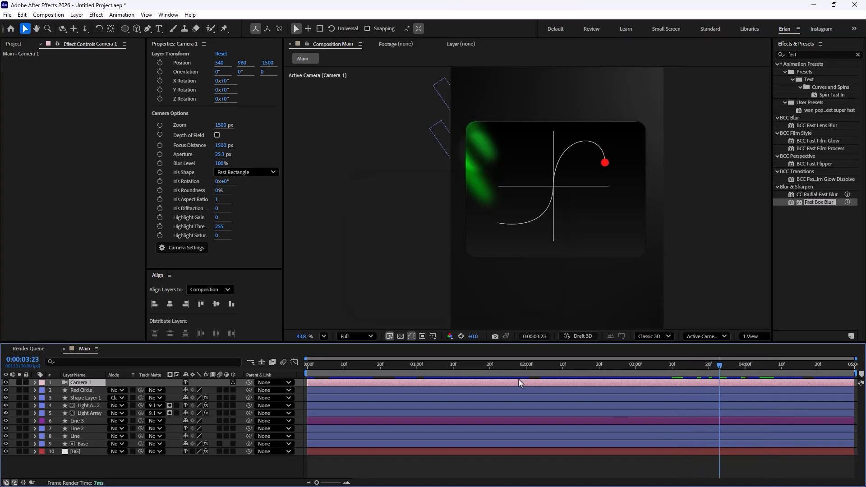
left_click(91, 444)
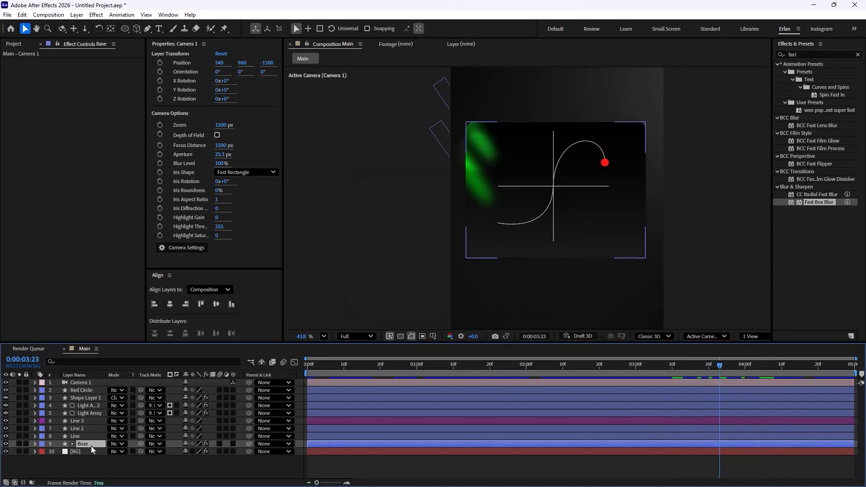
left_click(88, 391, "shift")
left_click(233, 389)
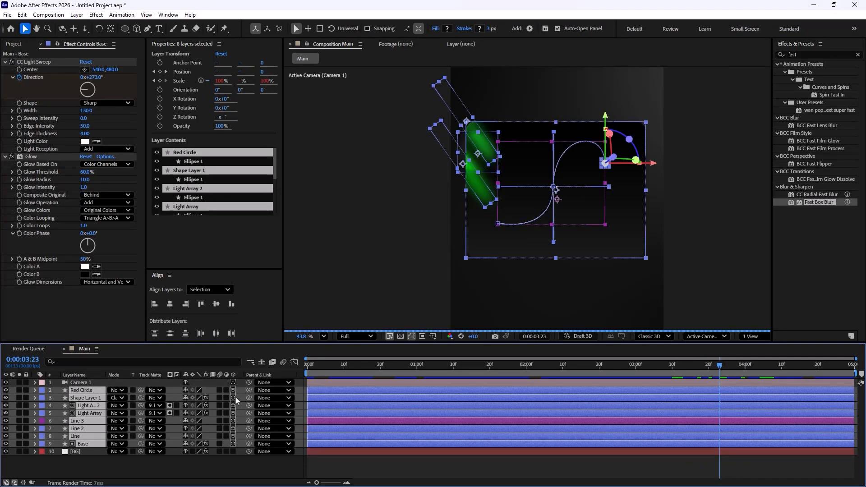
left_click(260, 463)
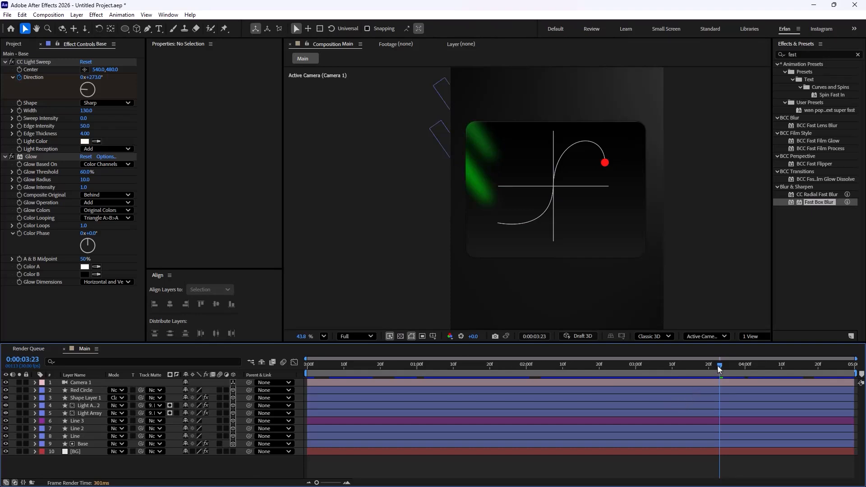
Step: Scrub the timeline back to the start to check the scene through the new camera
left_click_drag(720, 370, 391, 371)
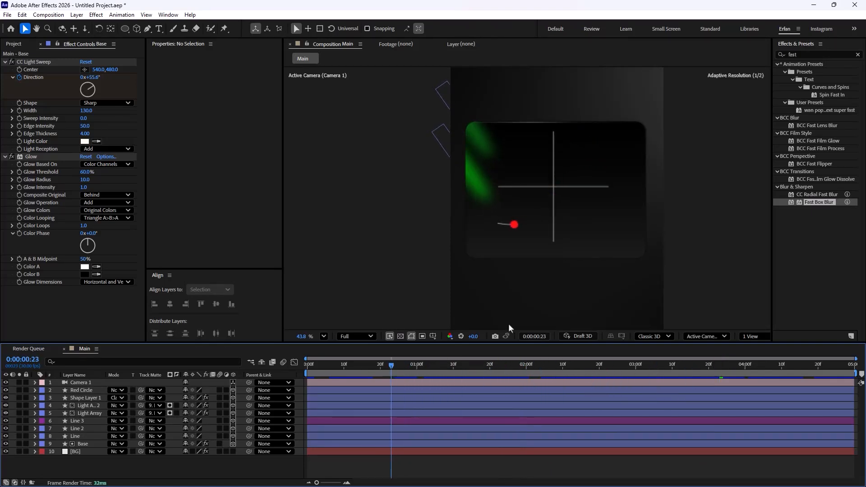
left_click(655, 338)
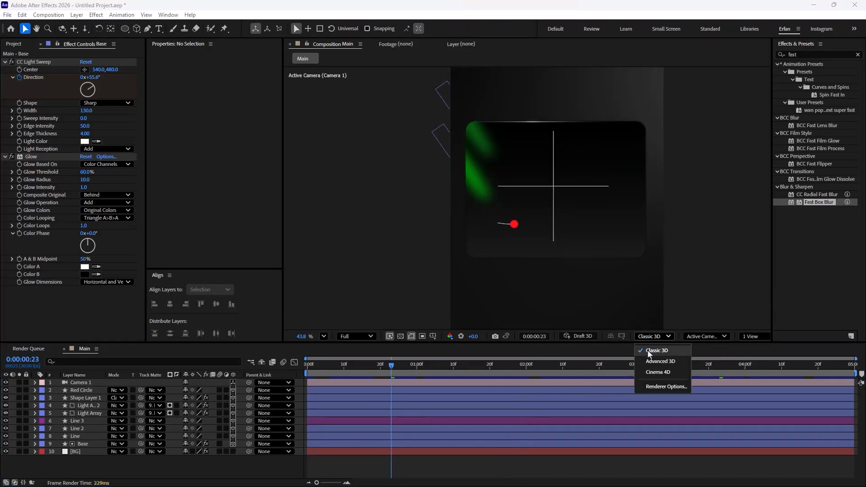
left_click(230, 439)
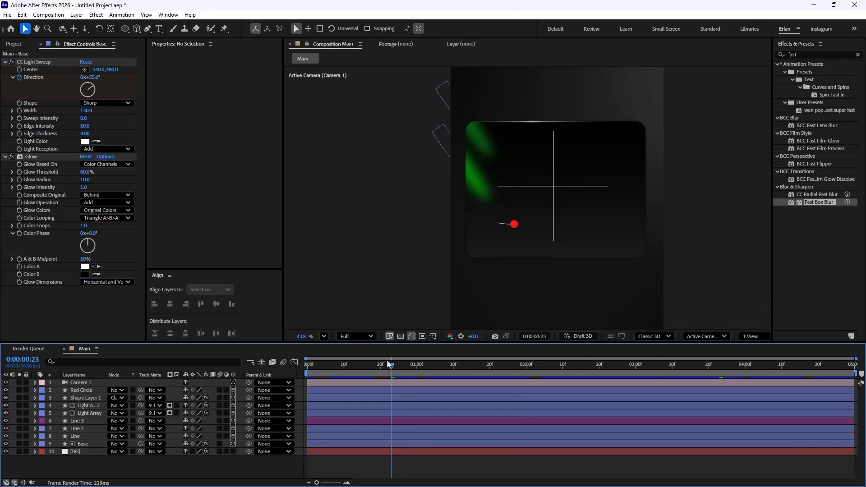
left_click_drag(385, 365, 312, 381)
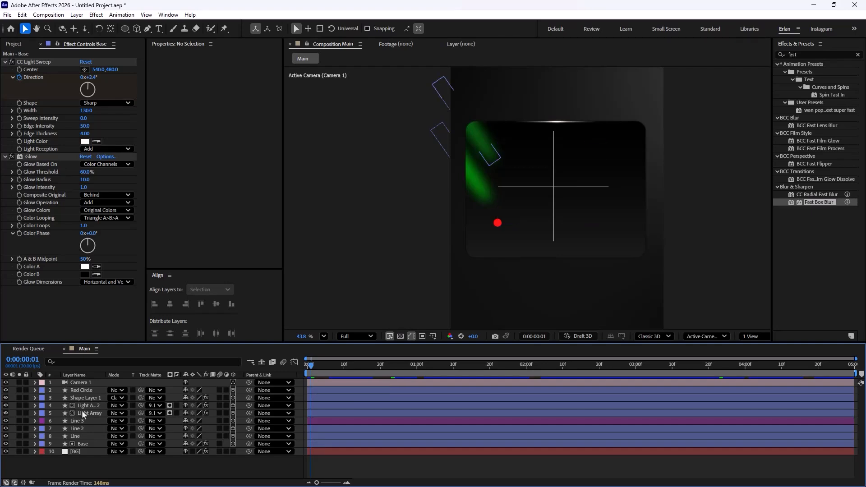
Step: Expand Camera 1's Transform and adjust its Z Position to -1320
left_click(88, 383)
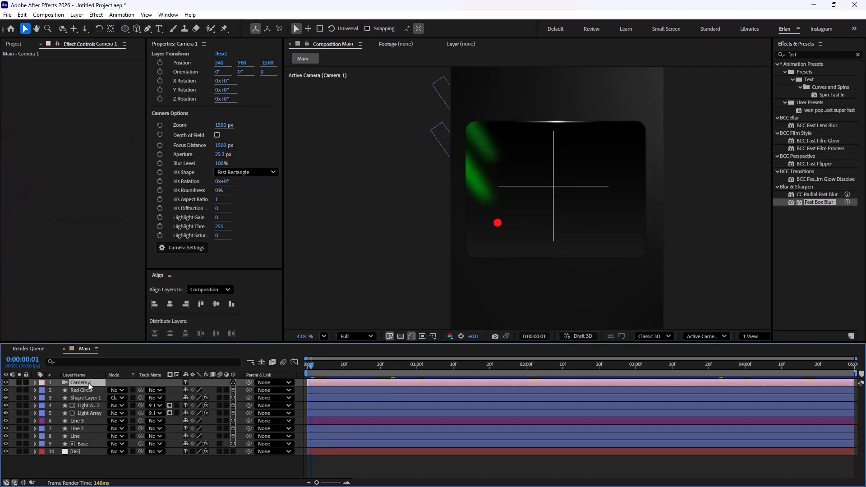
left_click(35, 384)
left_click(40, 393)
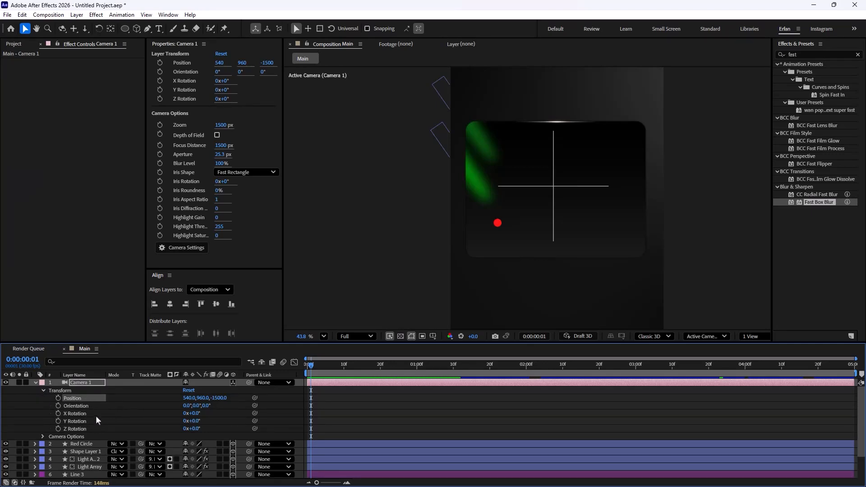
left_click_drag(219, 402, 204, 414)
key("ctrl+z")
key("ctrl+z")
key("ctrl+z")
key("ctrl+z")
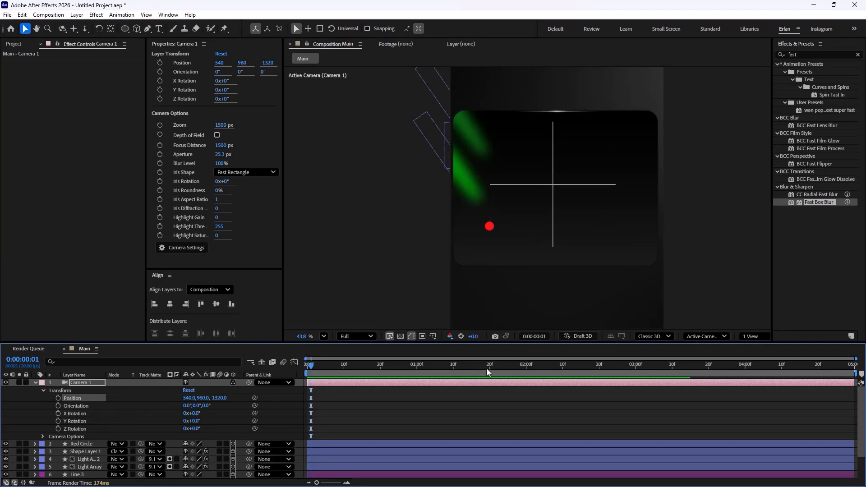
Step: Add a new Null Object to the composition and rename it Camera Controller
left_click(35, 383)
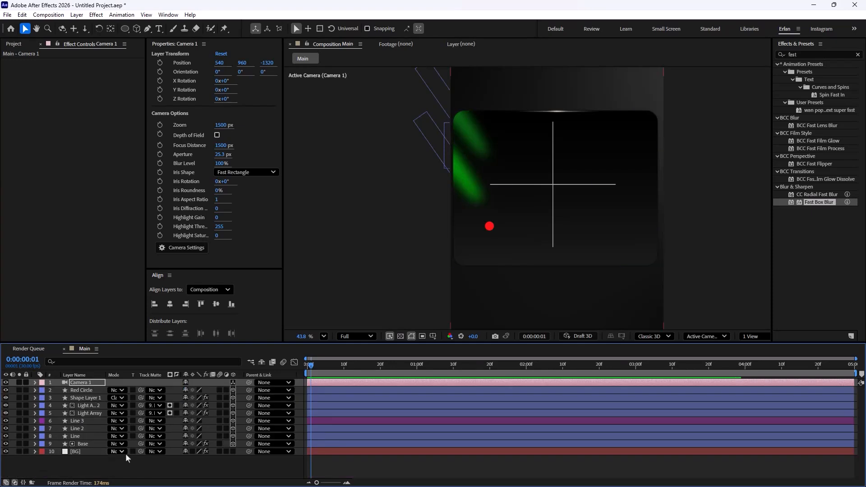
right_click(143, 467)
mouse_move(217, 356)
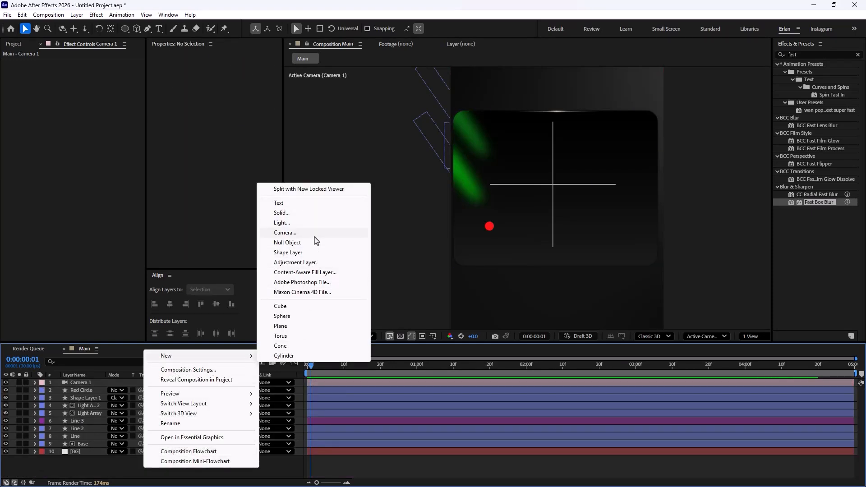
left_click(287, 243)
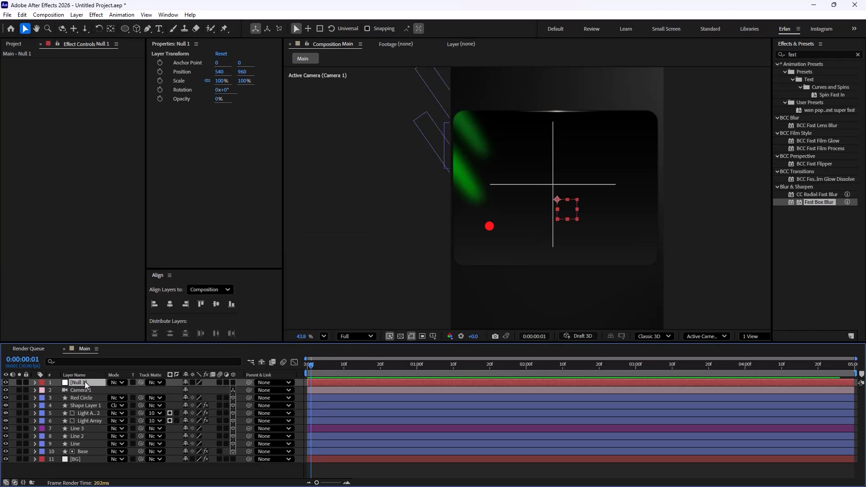
key("Return")
type("Camera Controller")
key("Return")
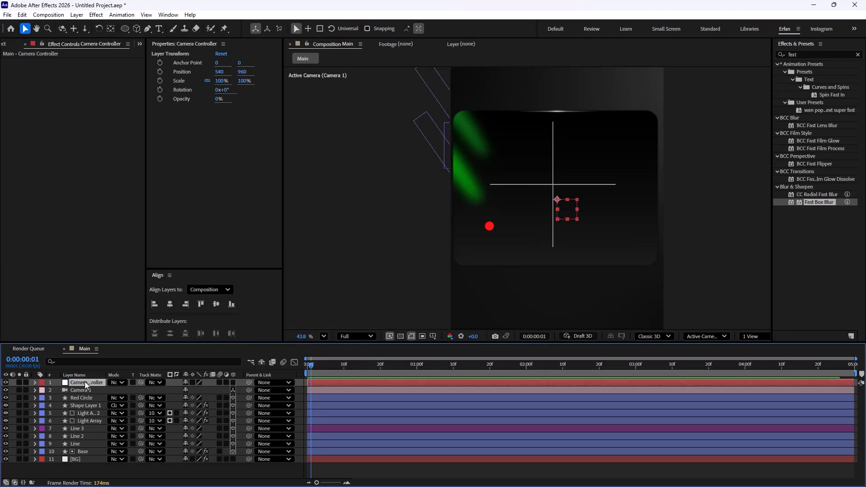
Step: Make Camera Controller a 3D layer and parent Camera 1 to it
left_click(87, 390)
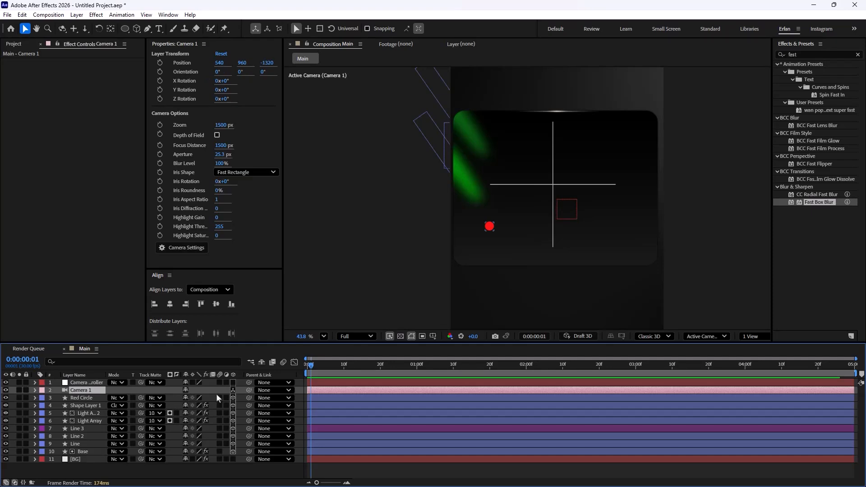
left_click(82, 384)
left_click(233, 382)
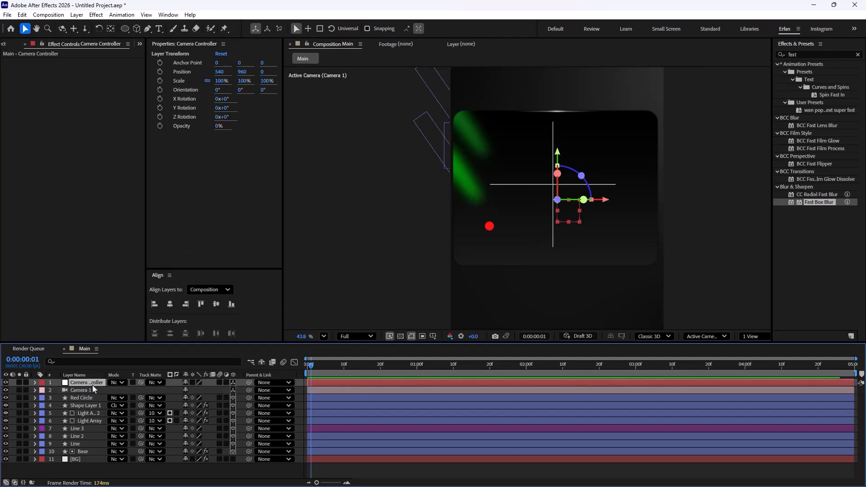
left_click(92, 391)
left_click_drag(248, 390, 92, 385)
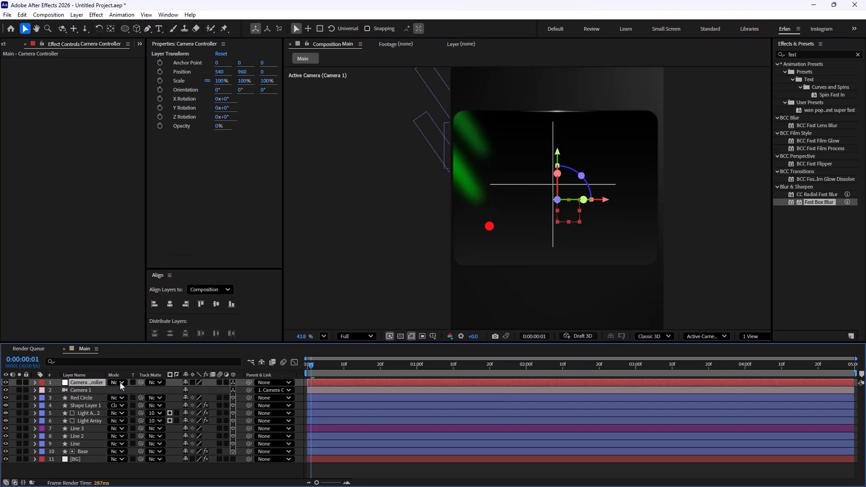
Step: Try changing Camera Controller's Z Position and undo the change
key("p")
left_click_drag(212, 390, 369, 388)
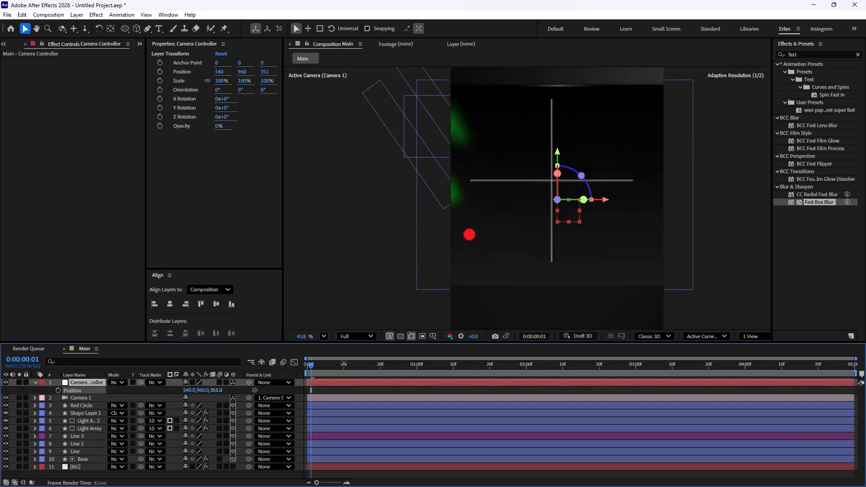
key("ctrl+z")
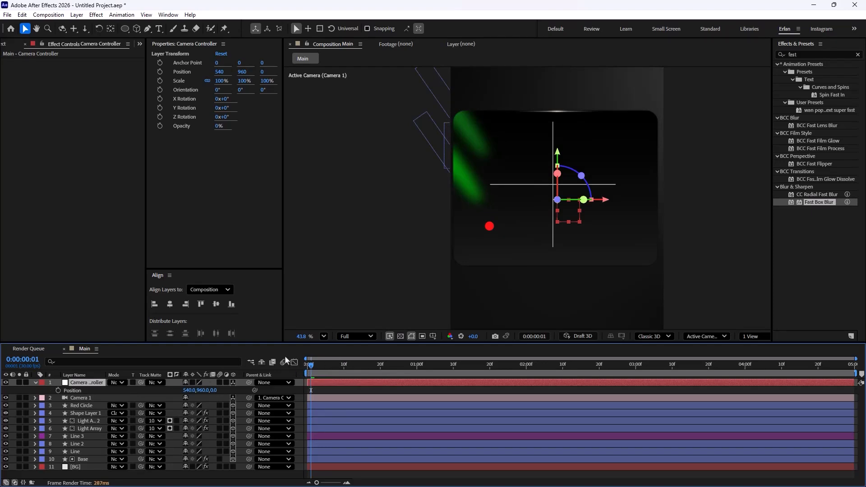
left_click_drag(312, 369, 307, 369)
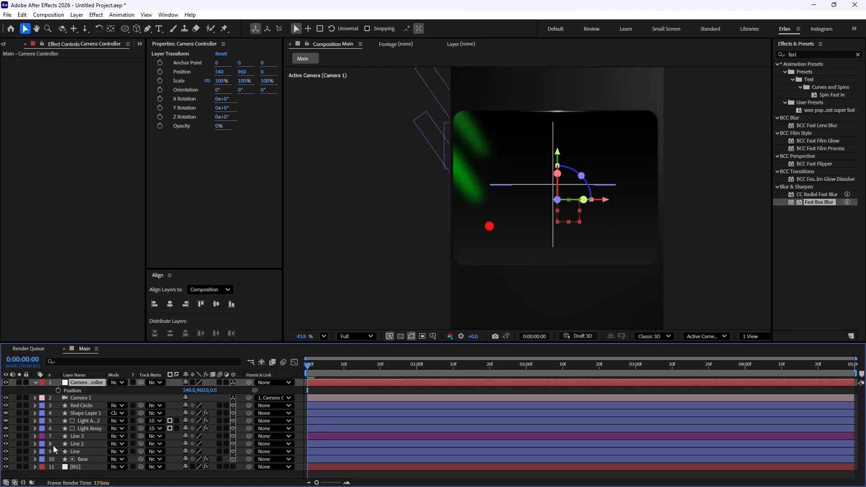
Step: Paste Line 3's Path into Camera Controller's Position so it moves along the line
left_click(34, 444)
left_click(34, 444)
left_click(35, 436)
scroll(70, 452, "down", 1)
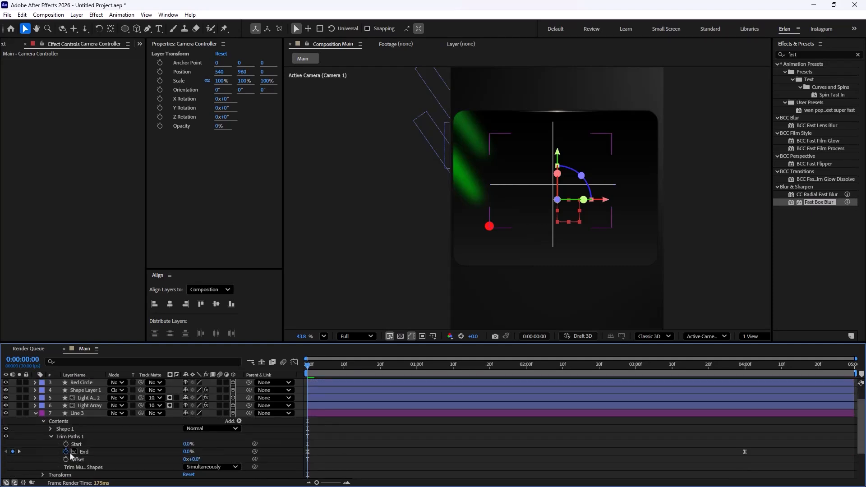
left_click(50, 429)
left_click(58, 436)
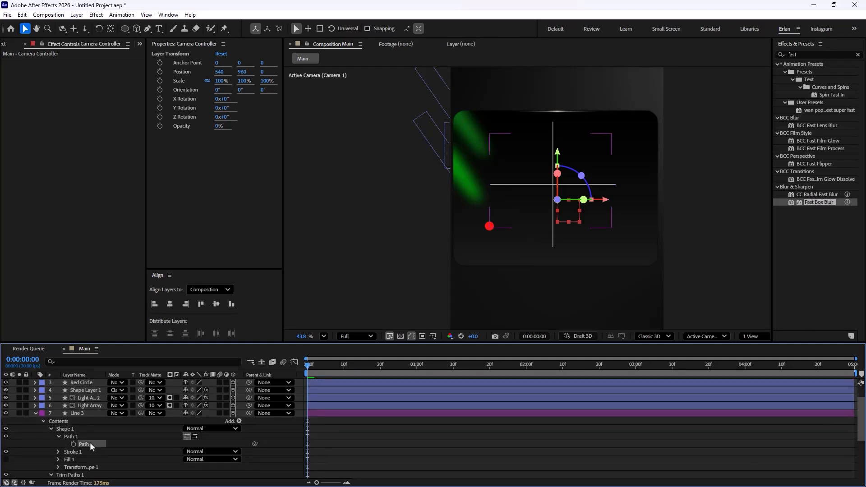
scroll(87, 421, "up", 1)
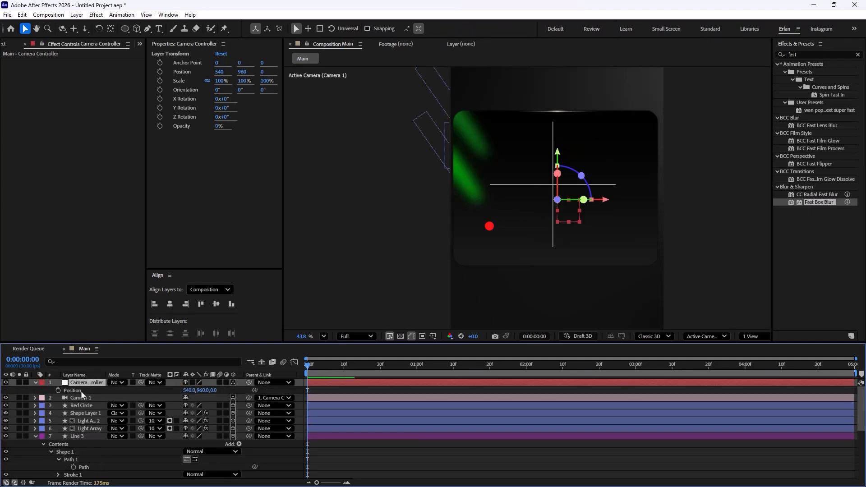
key("ctrl+v")
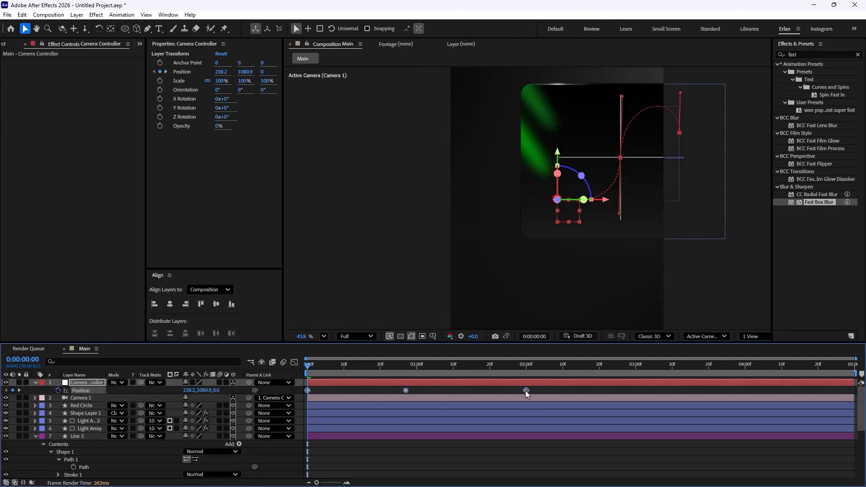
Step: Stretch Camera Controller's Position keyframes to end at 4 seconds and apply Easy Ease
left_click_drag(526, 391, 308, 391)
left_click_drag(526, 391, 296, 410)
key("F9")
Step: Preview the camera move along the line and return to the start
key("space")
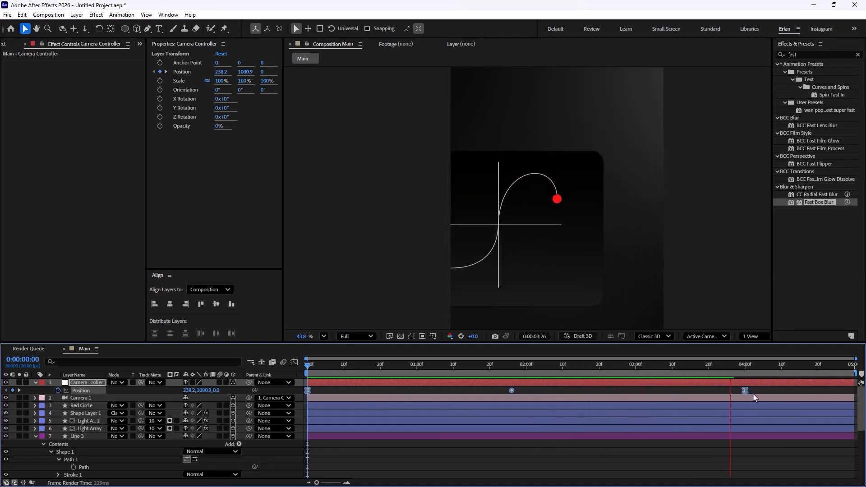
key("space")
key("Home")
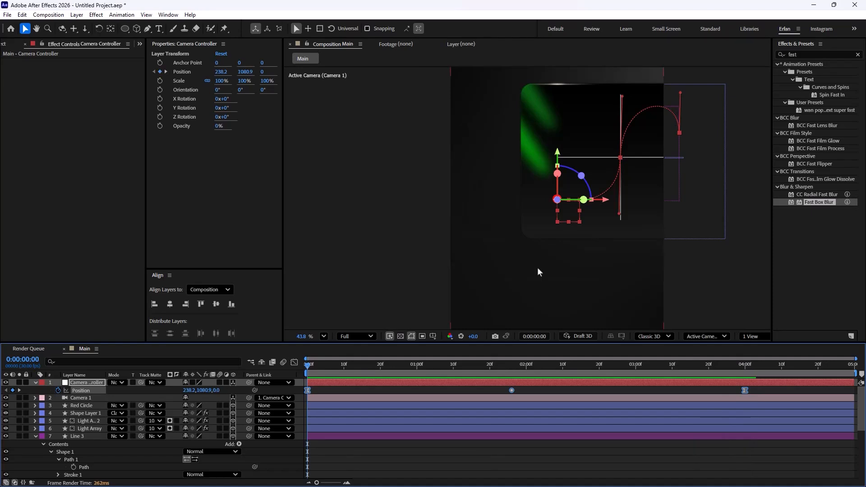
Step: Adjust Camera Controller's starting Position to about 346.2, 1080.9, 640
left_click_drag(189, 391, 325, 387)
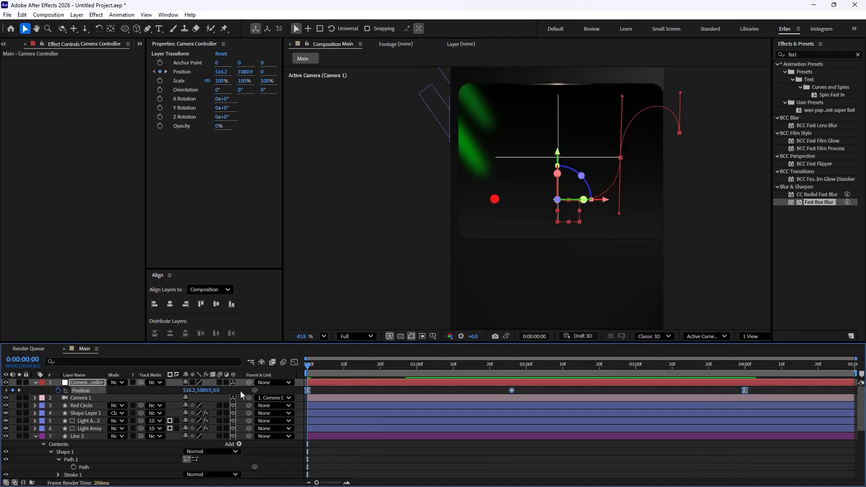
left_click_drag(217, 396, 379, 371)
left_click_drag(189, 393, 146, 391)
left_click_drag(220, 391, 313, 378)
left_click_drag(189, 390, 152, 389)
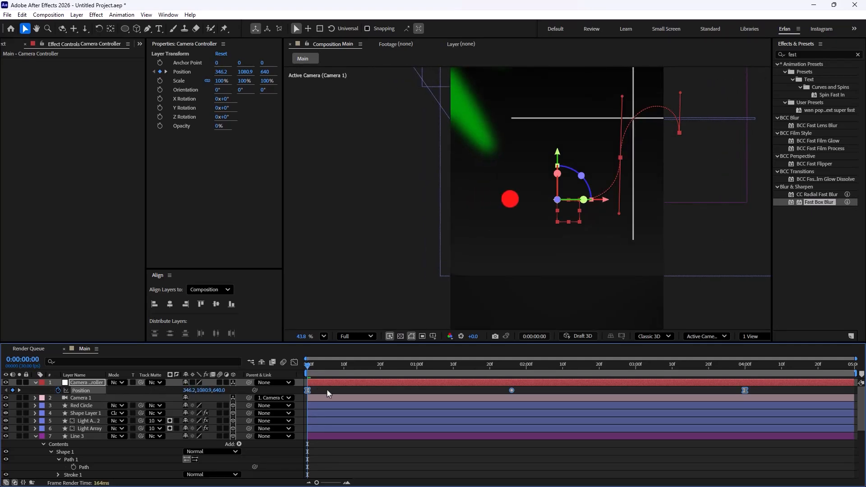
Step: Preview the camera animation and return the playhead to the start
left_click(326, 389)
key("space")
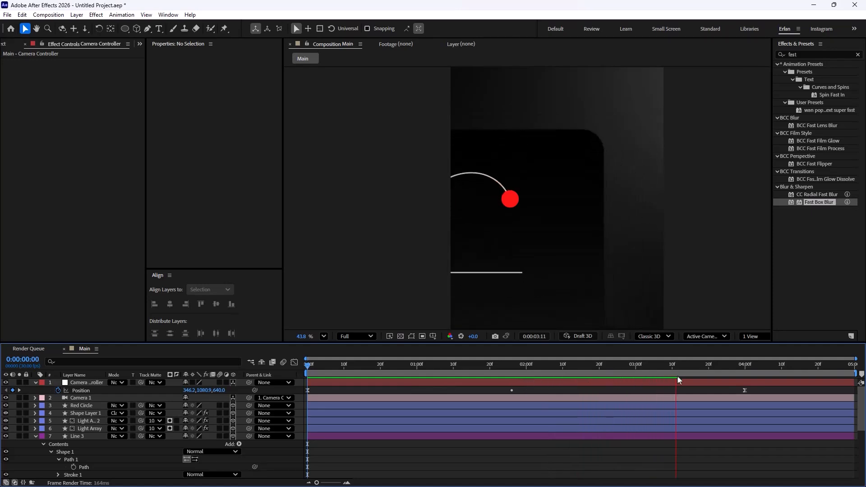
left_click_drag(707, 379, 299, 387)
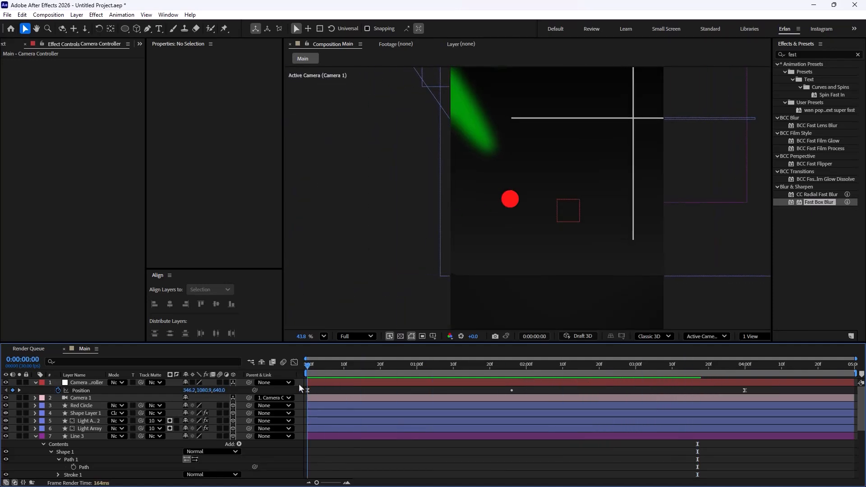
Step: Split the Camera Controller and Camera 1 layers at the 2-second mark
left_click(35, 383)
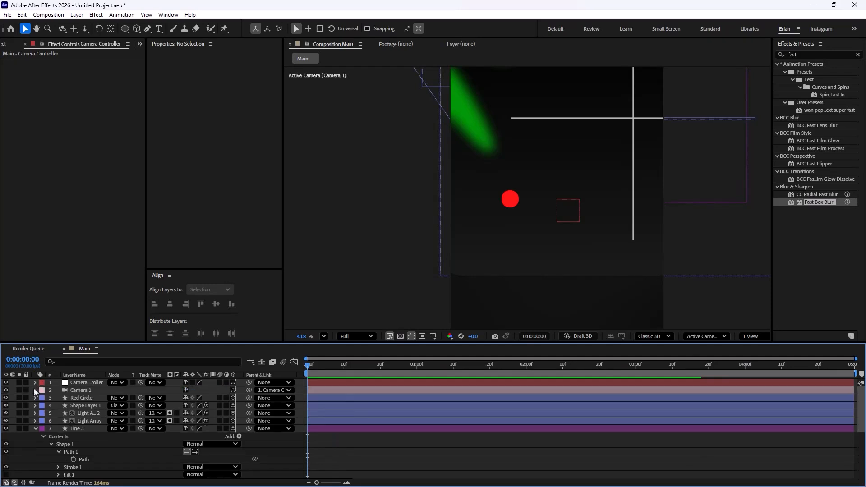
left_click(84, 390)
left_click(340, 383, "shift")
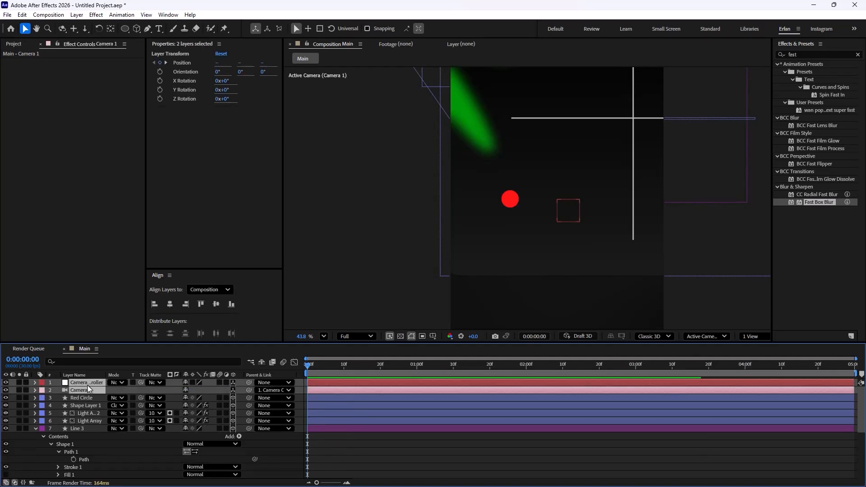
left_click_drag(310, 364, 532, 405)
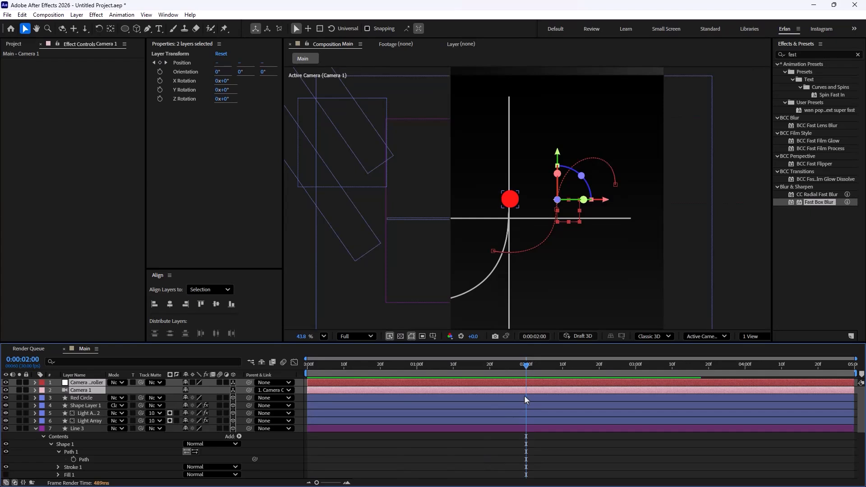
key("ctrl+shift+d")
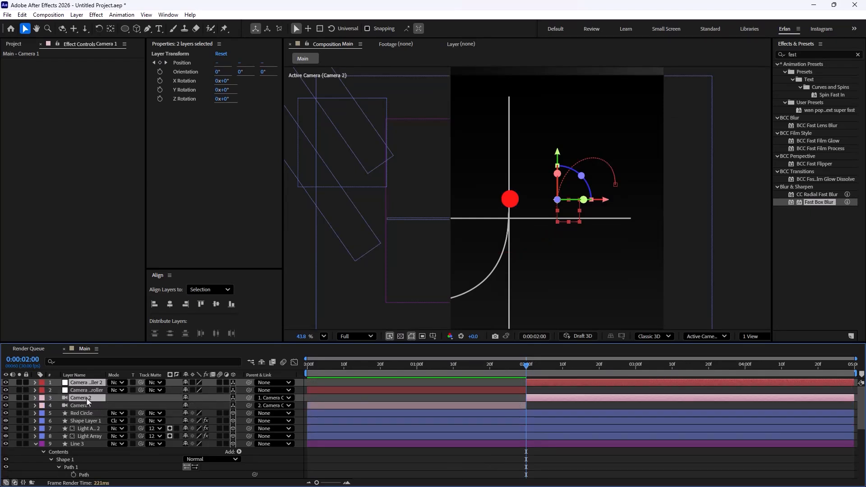
Step: Move the new Camera 2 layer directly beneath Camera Controller 2 in the layer stack
left_click_drag(87, 400, 99, 389)
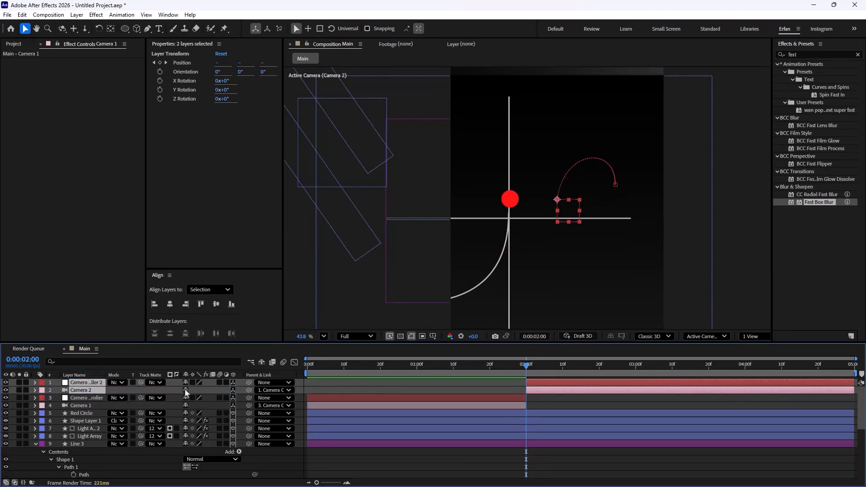
left_click(75, 405, "ctrl")
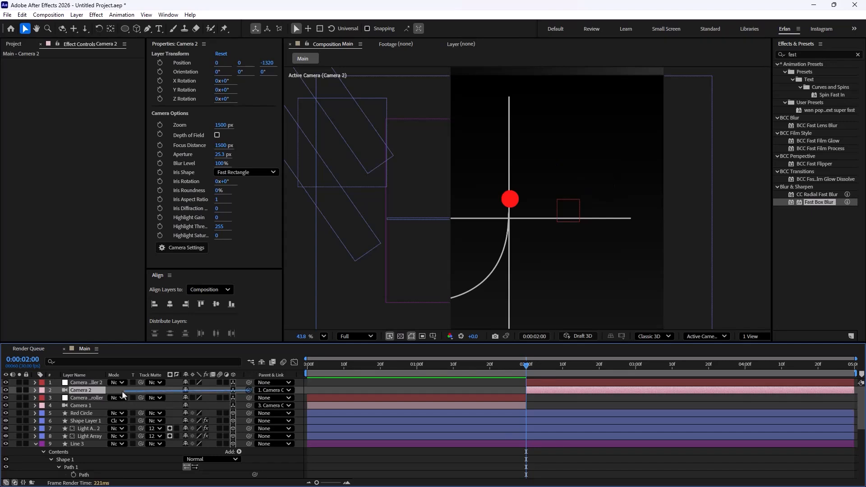
left_click_drag(123, 392, 92, 383)
left_click(92, 383)
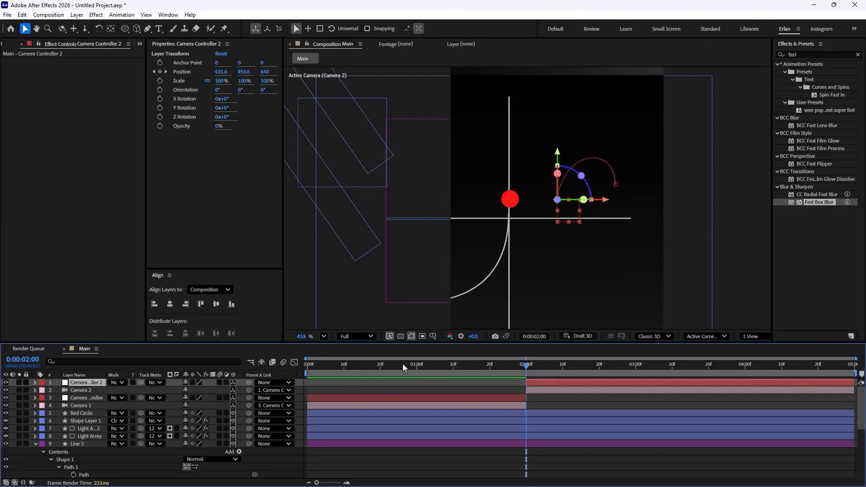
Step: Clear Camera Controller 2's Position keyframes and set its Position to about 526.6, 850.6, -273
key("p")
left_click(58, 390)
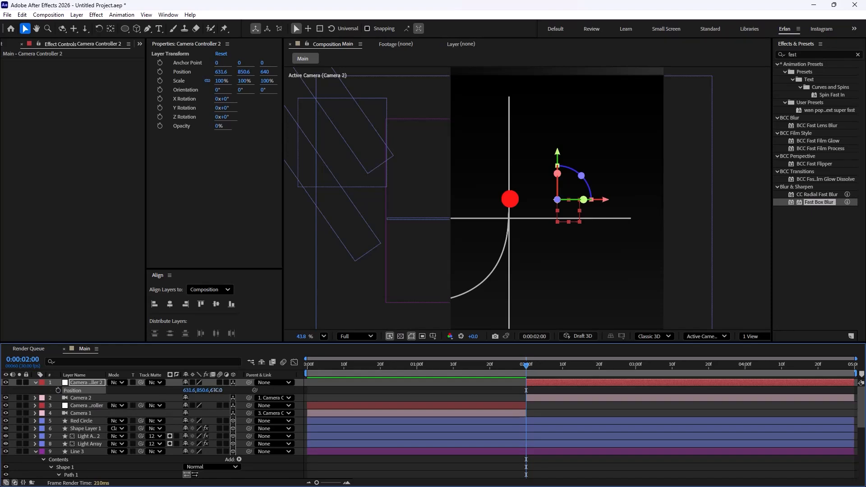
left_click_drag(215, 390, 144, 436)
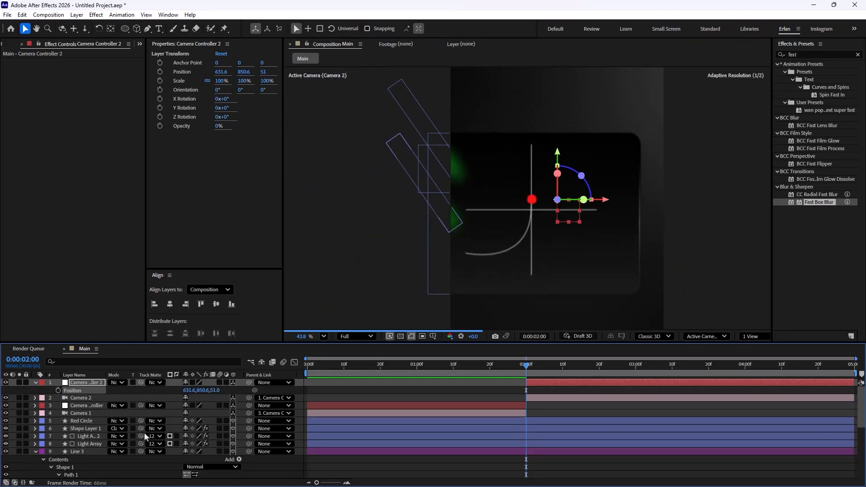
left_click_drag(202, 392, 141, 408)
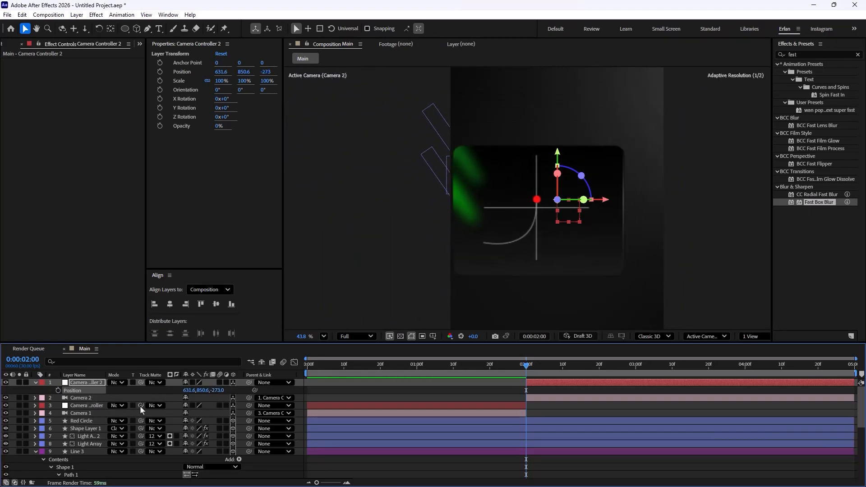
left_click_drag(188, 391, 153, 402)
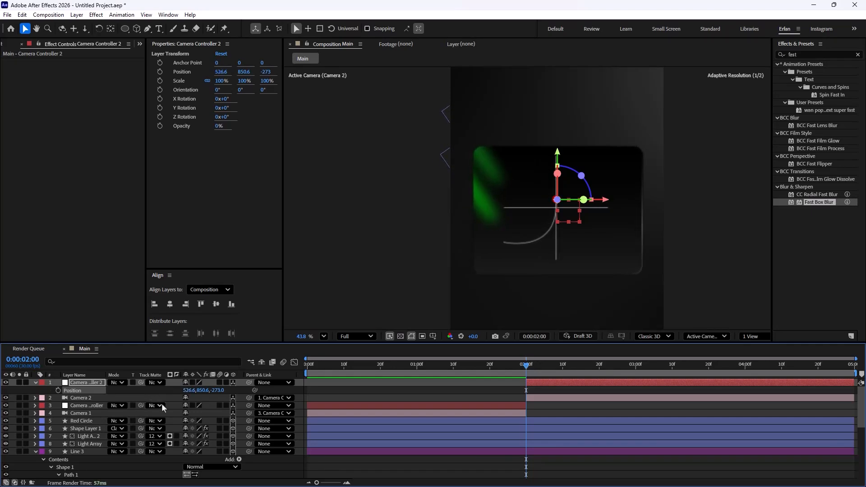
Step: Tilt Camera Controller 2 to 31° X Rotation and raise its Position Y to about 1073.6
key("shift+r")
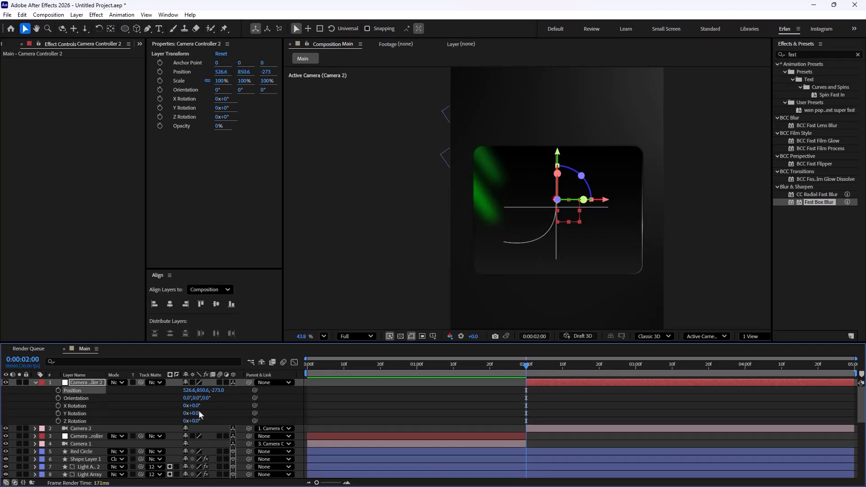
left_click_drag(187, 406, 202, 403)
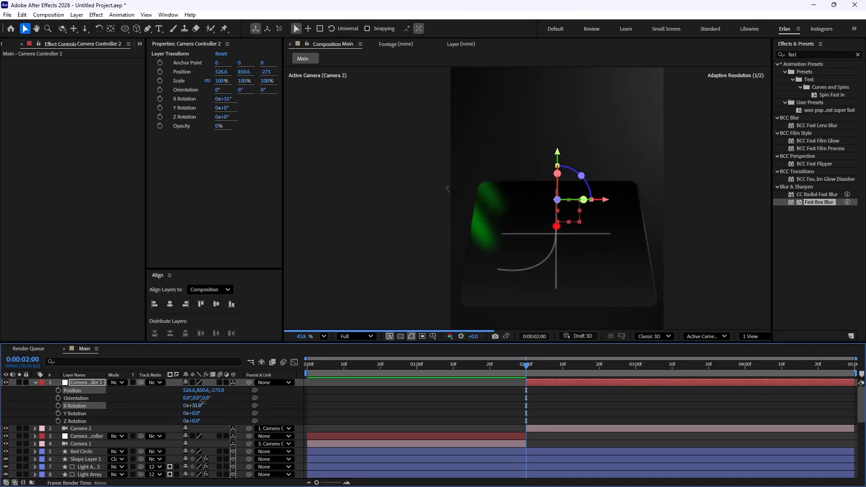
key("p")
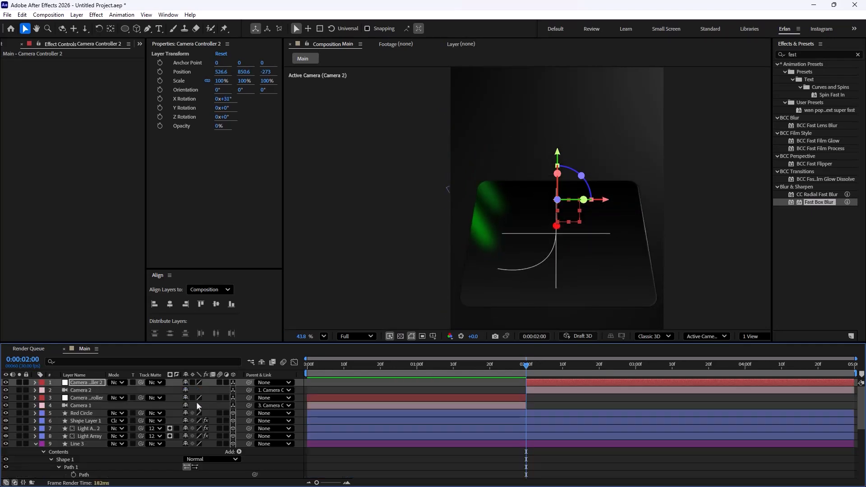
left_click_drag(201, 390, 291, 405)
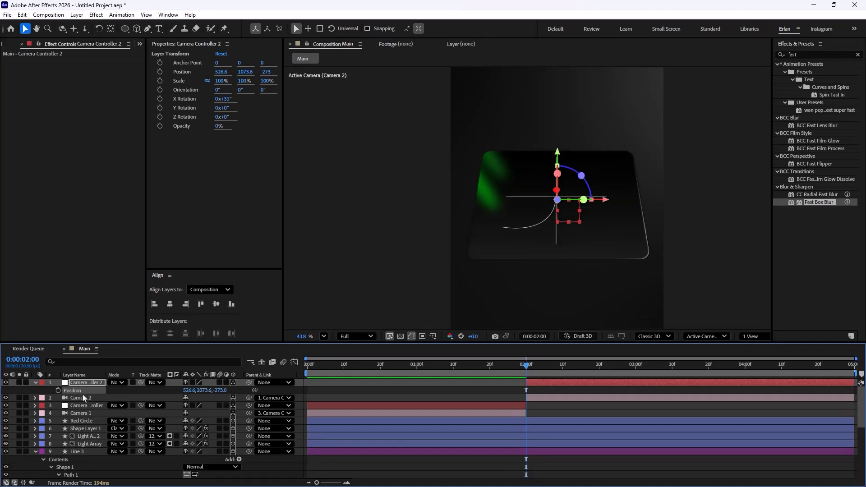
Step: Set keyframes for Camera Controller 2's Position, X Rotation, Y Rotation and Z Rotation at 2 seconds
left_click(58, 390)
key("shift+r")
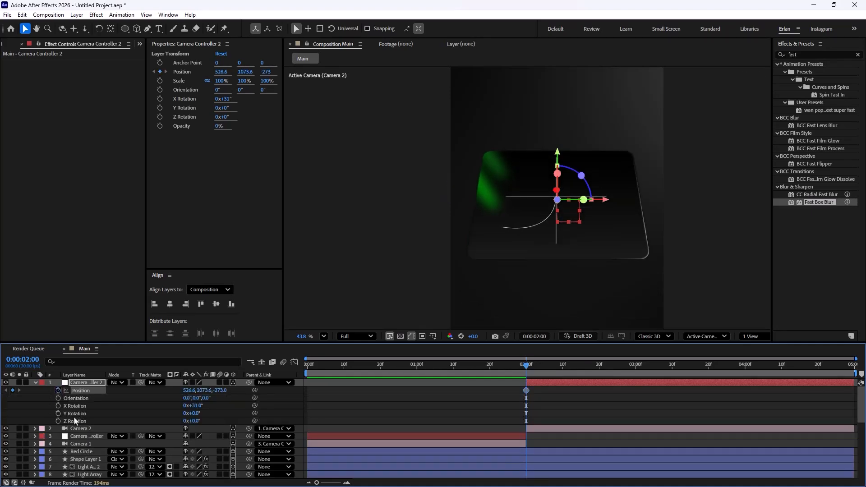
left_click(58, 406)
left_click(58, 413)
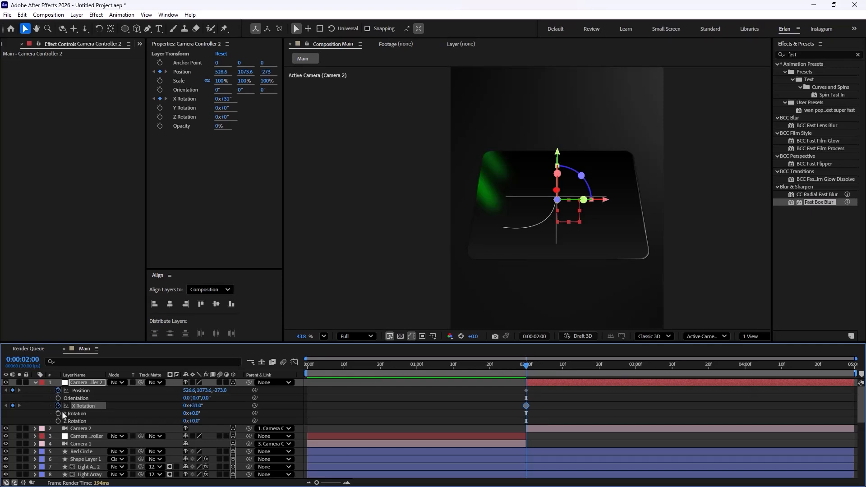
left_click(58, 421)
Step: At 4 seconds, set Camera Controller 2's Position to about 526.6, 906.6, -598, X Rotation to 3° and Z Rotation to -4°
left_click_drag(536, 377, 745, 402)
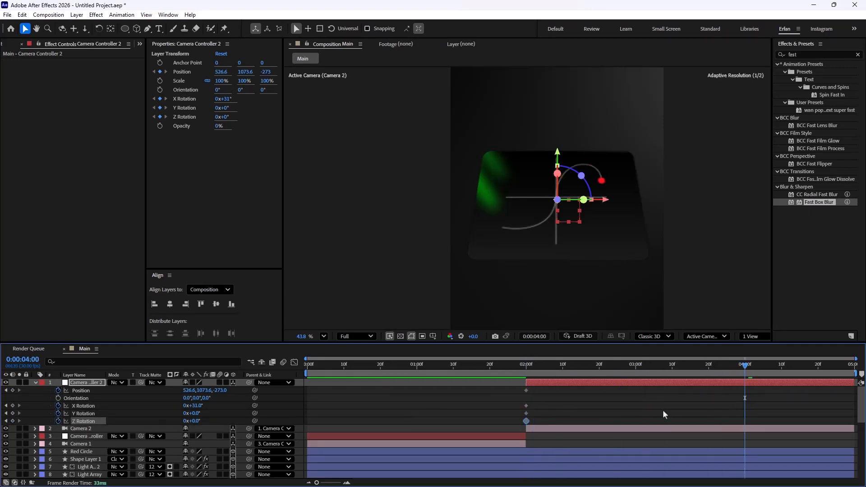
left_click(229, 408)
left_click_drag(220, 392, 115, 393)
left_click_drag(194, 406, 176, 404)
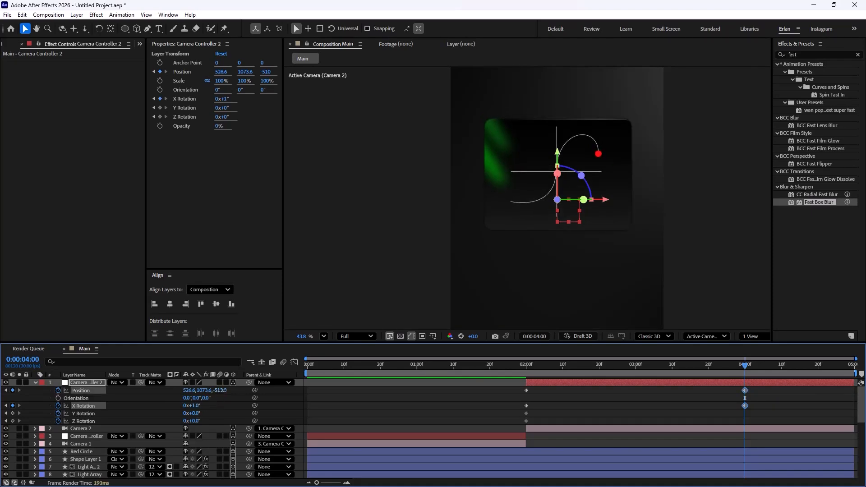
left_click_drag(224, 391, 138, 375)
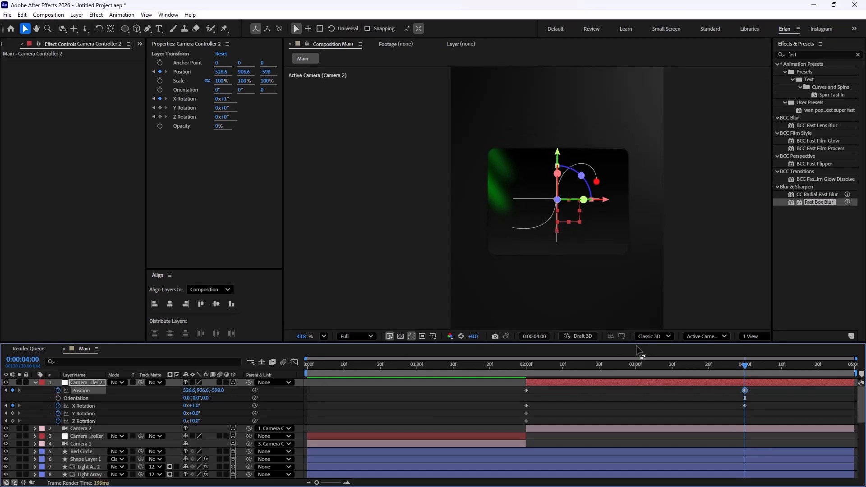
left_click_drag(194, 418, 194, 421)
key("ctrl+z")
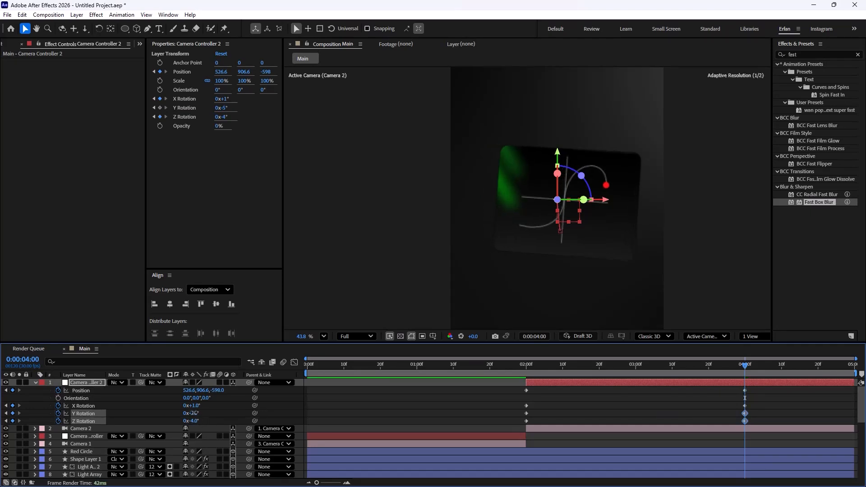
left_click_drag(197, 405, 198, 406)
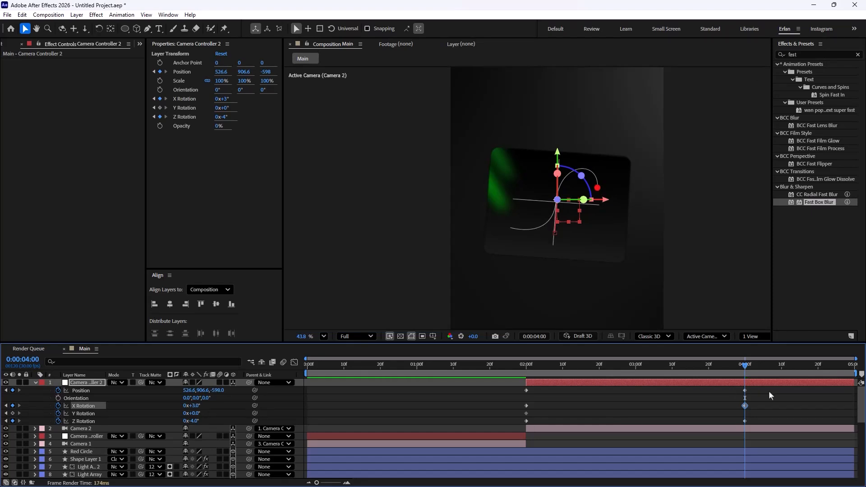
Step: Apply Easy Ease to all of Camera Controller 2's keyframes
left_click_drag(769, 391, 511, 425)
key("F9")
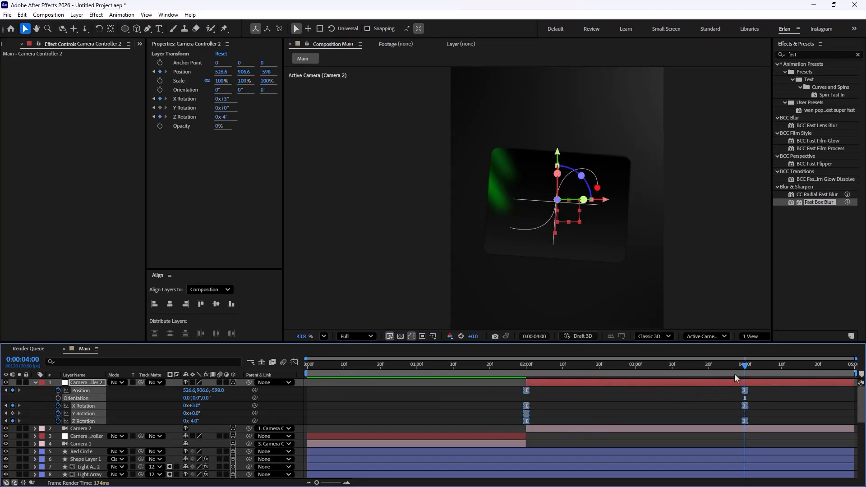
Step: Preview the two-part camera animation from the start of the timeline
key("Home")
scroll(560, 234, "down", 2)
key("space")
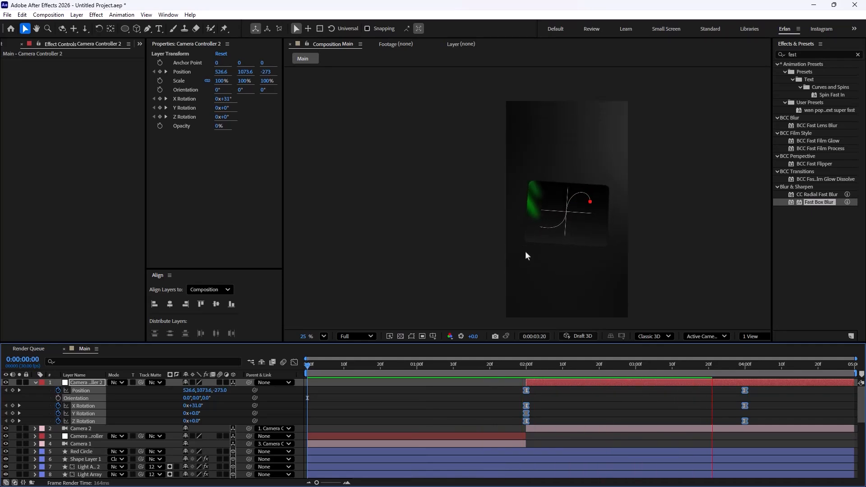
key("space")
key("space")
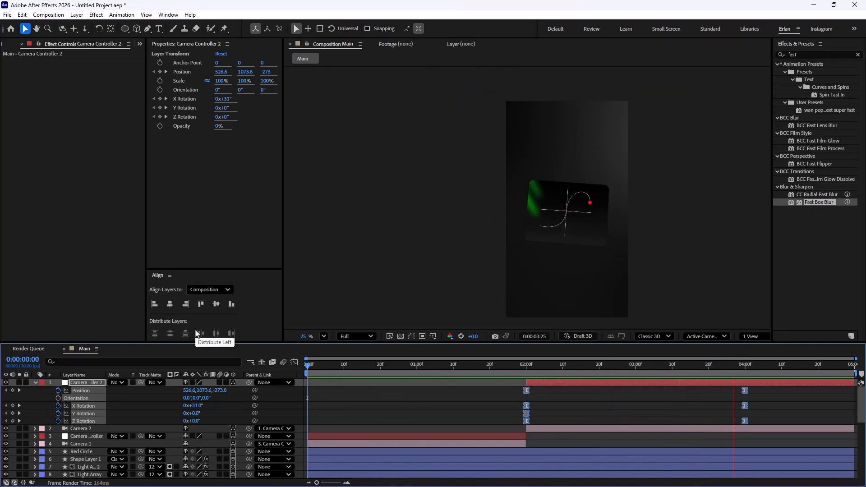
key("space")
left_click_drag(778, 350, 353, 351)
key("space")
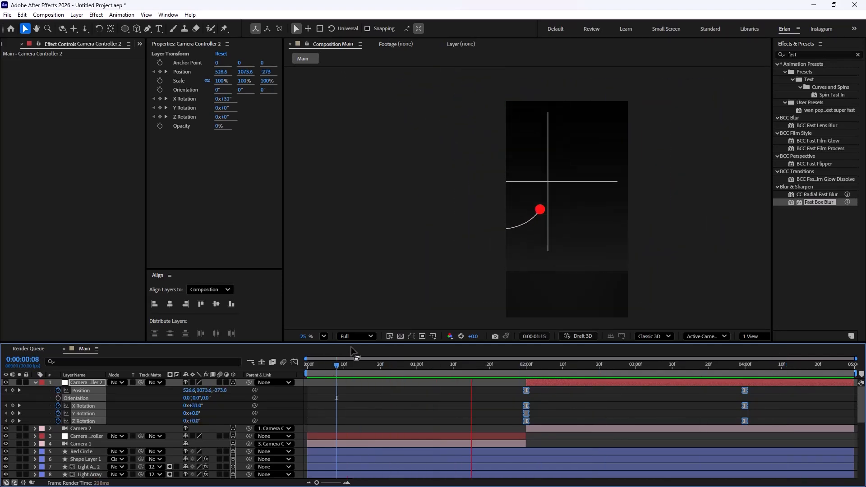